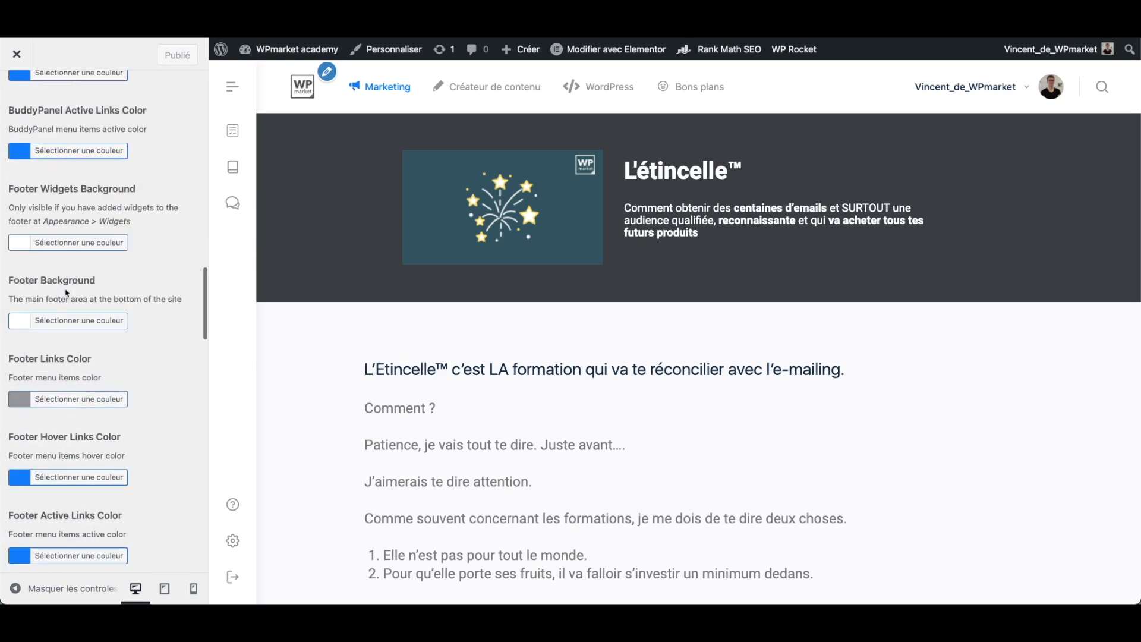
{"action": "scroll", "coordinate": [57, 320], "scroll_direction": "down", "scroll_amount": 10}
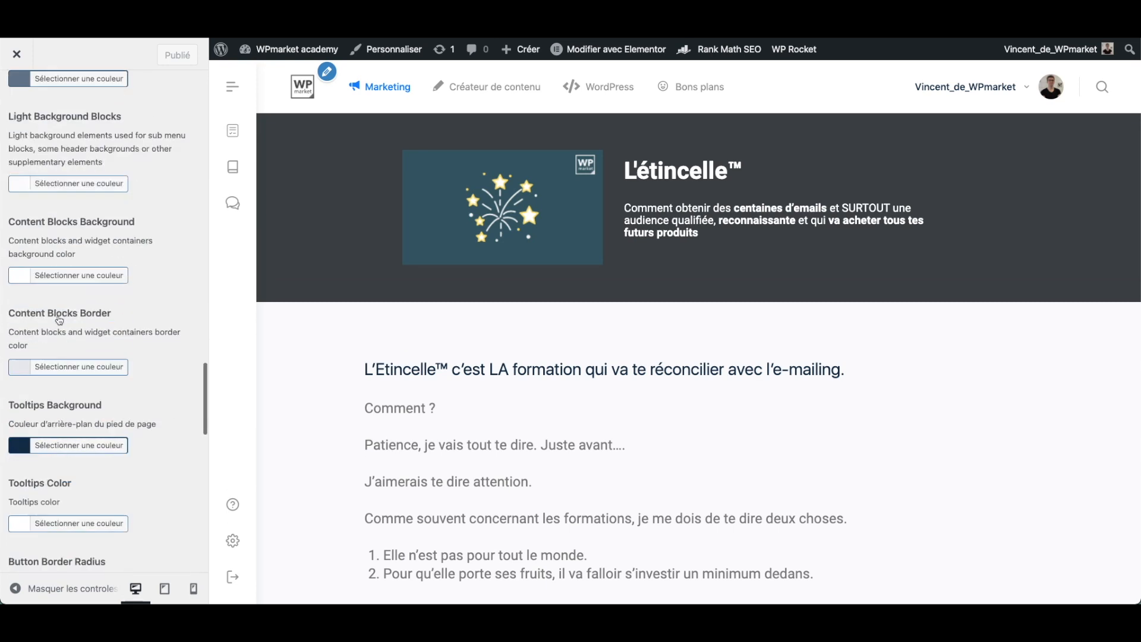
- Examine the theme's colour options in the Customizer's Style section and close the Customizer
{"action": "scroll", "coordinate": [59, 317], "scroll_direction": "up", "scroll_amount": 10}
{"action": "scroll", "coordinate": [64, 312], "scroll_direction": "up", "scroll_amount": 15}
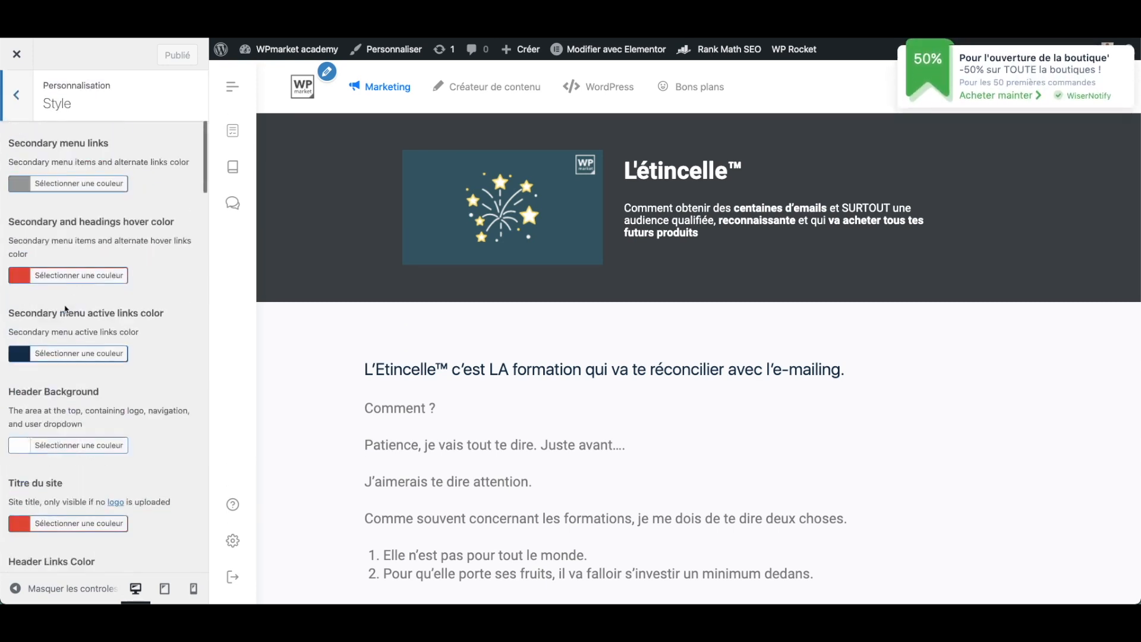
{"action": "left_click", "coordinate": [18, 55]}
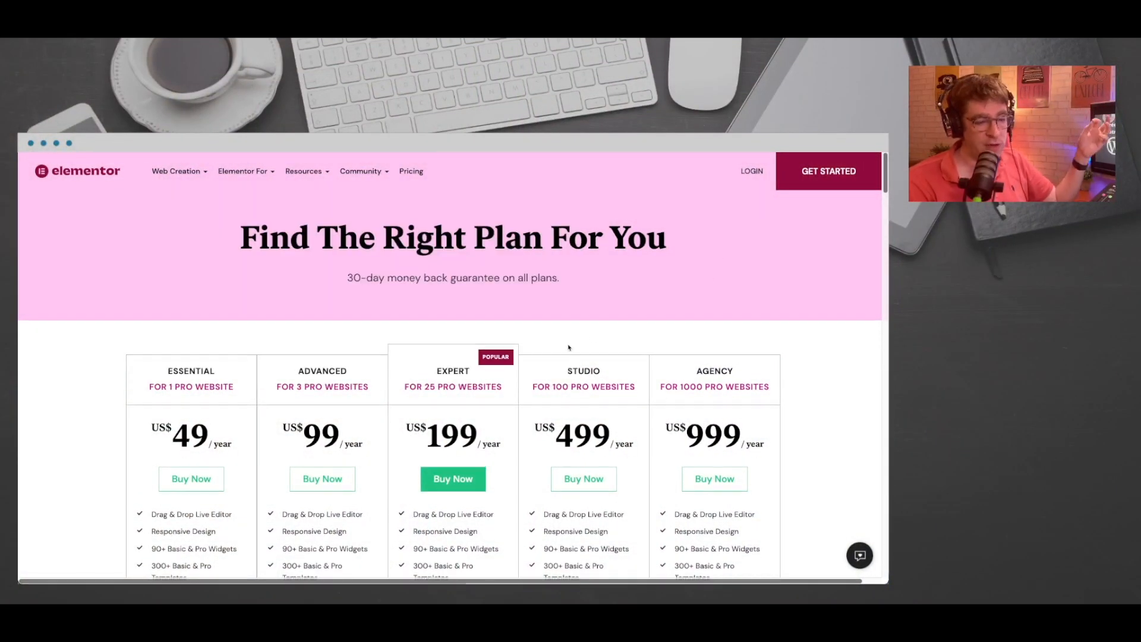
- Examine the Elementor pricing plans and the basic and Pro widgets offered in the editor
{"action": "scroll", "coordinate": [565, 345], "scroll_direction": "down", "scroll_amount": 2}
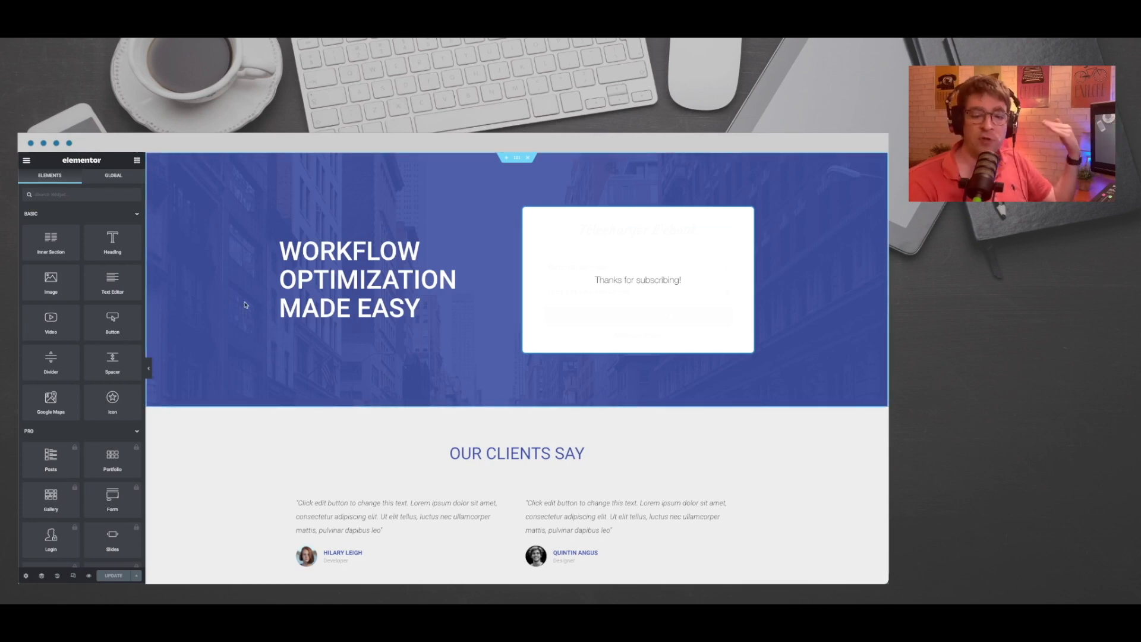
{"action": "left_click", "coordinate": [120, 176]}
{"action": "left_click", "coordinate": [60, 176]}
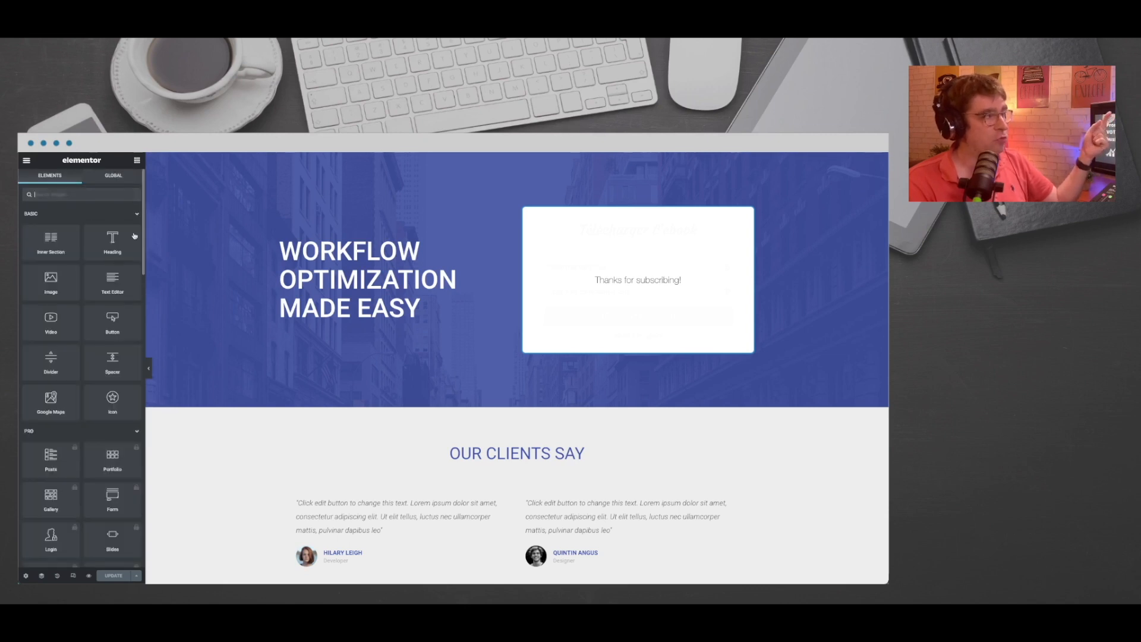
{"action": "scroll", "coordinate": [650, 327], "scroll_direction": "down", "scroll_amount": 2}
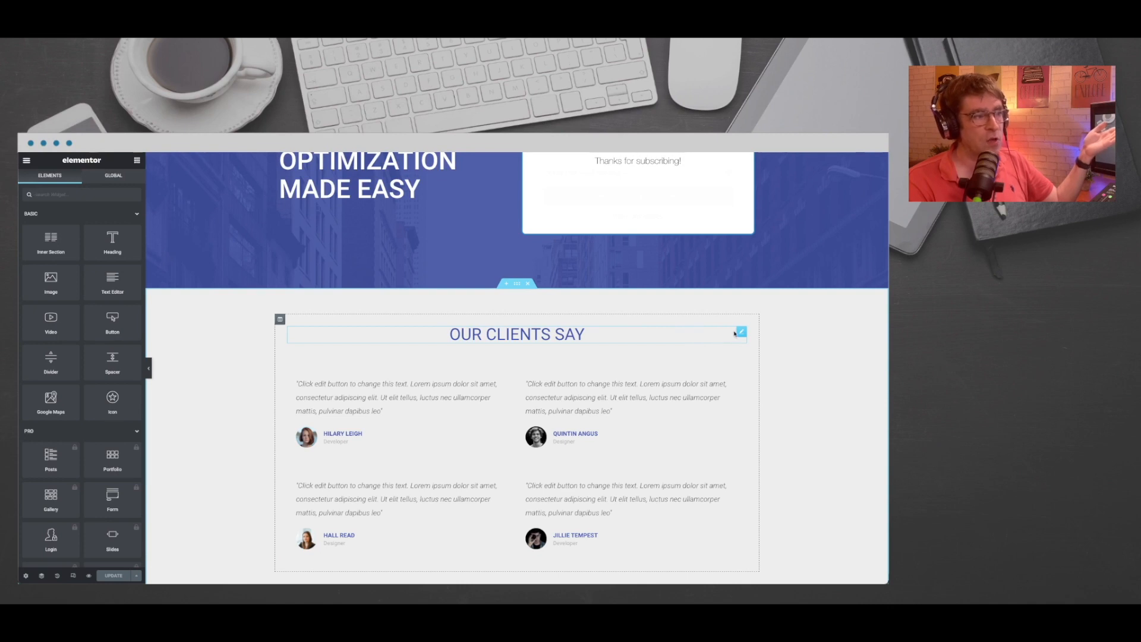
- Open the "Our clients say" heading for editing and expand its advanced Custom CSS section
{"action": "left_click", "coordinate": [742, 332]}
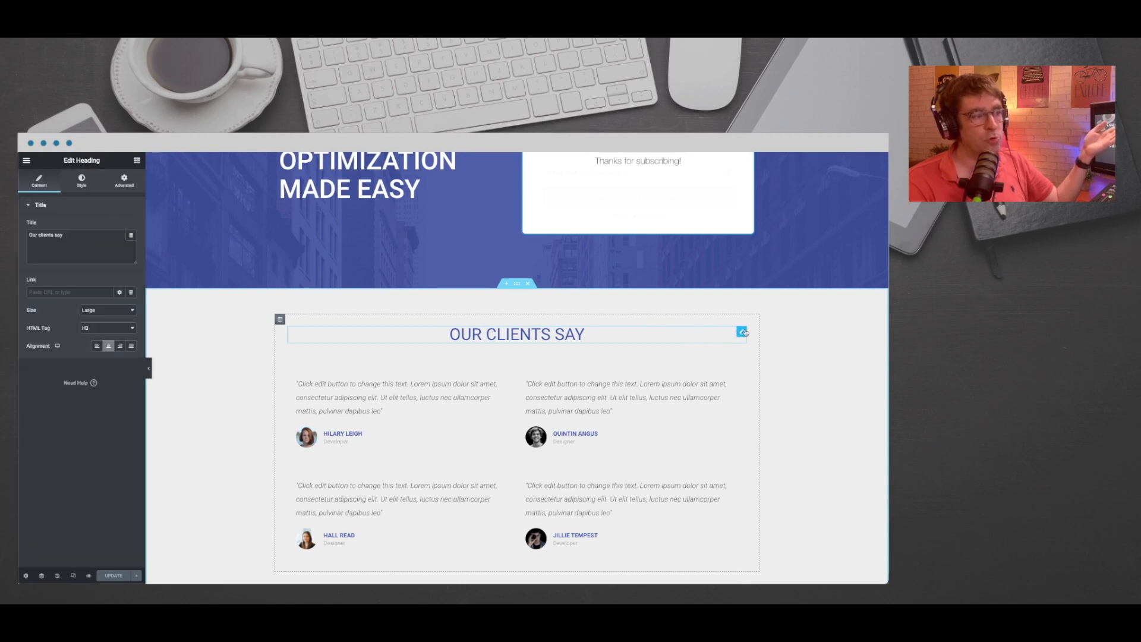
{"action": "left_click", "coordinate": [125, 182]}
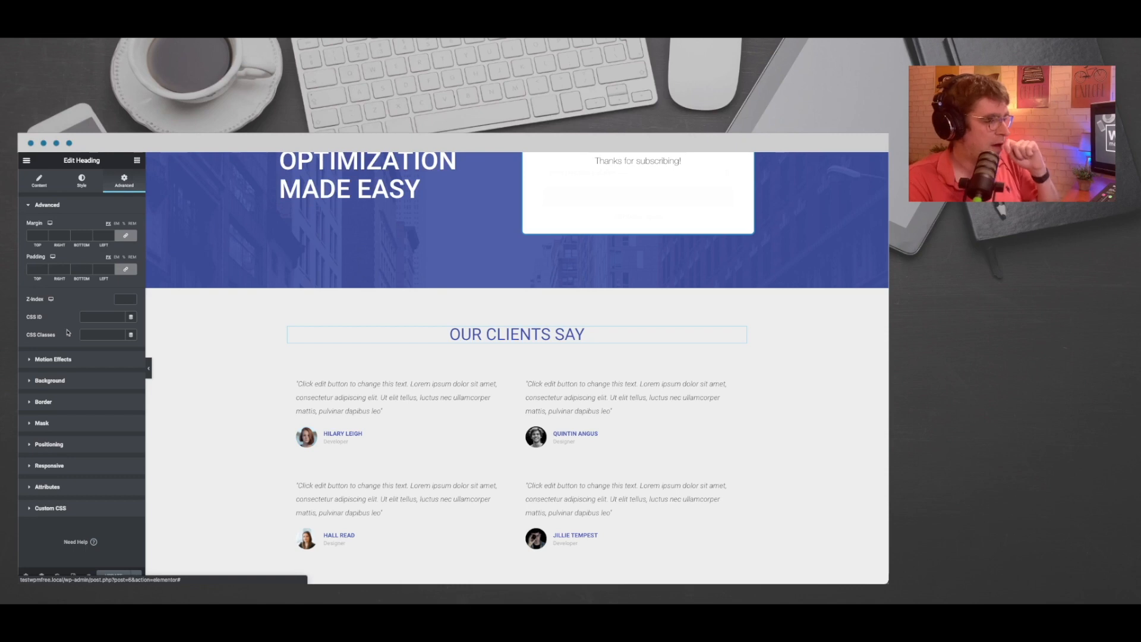
{"action": "left_click", "coordinate": [62, 508]}
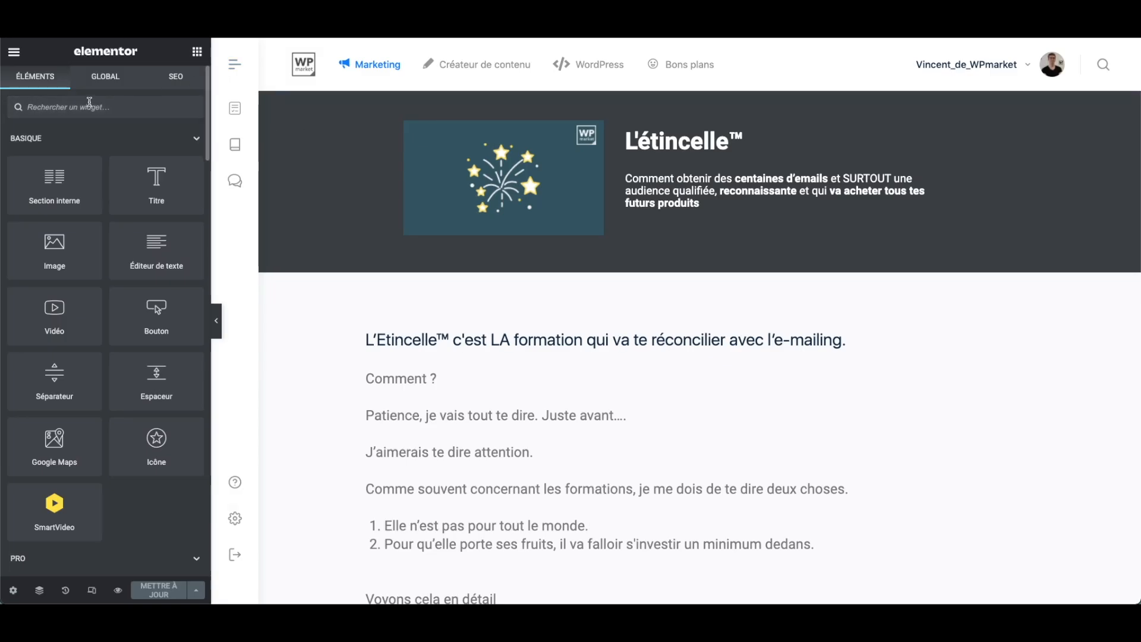
- Add a heading widget (Titre) below the FAQ accordion near the end of the L'étincelle page
{"action": "scroll", "coordinate": [741, 385], "scroll_direction": "down", "scroll_amount": 15}
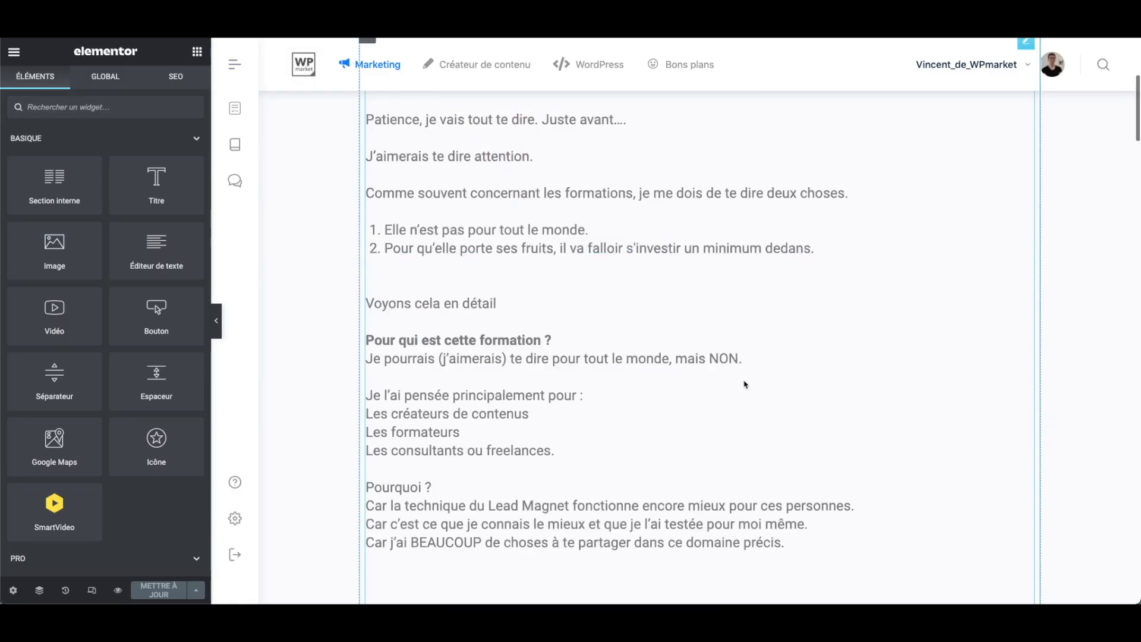
{"action": "scroll", "coordinate": [741, 385], "scroll_direction": "down", "scroll_amount": 15}
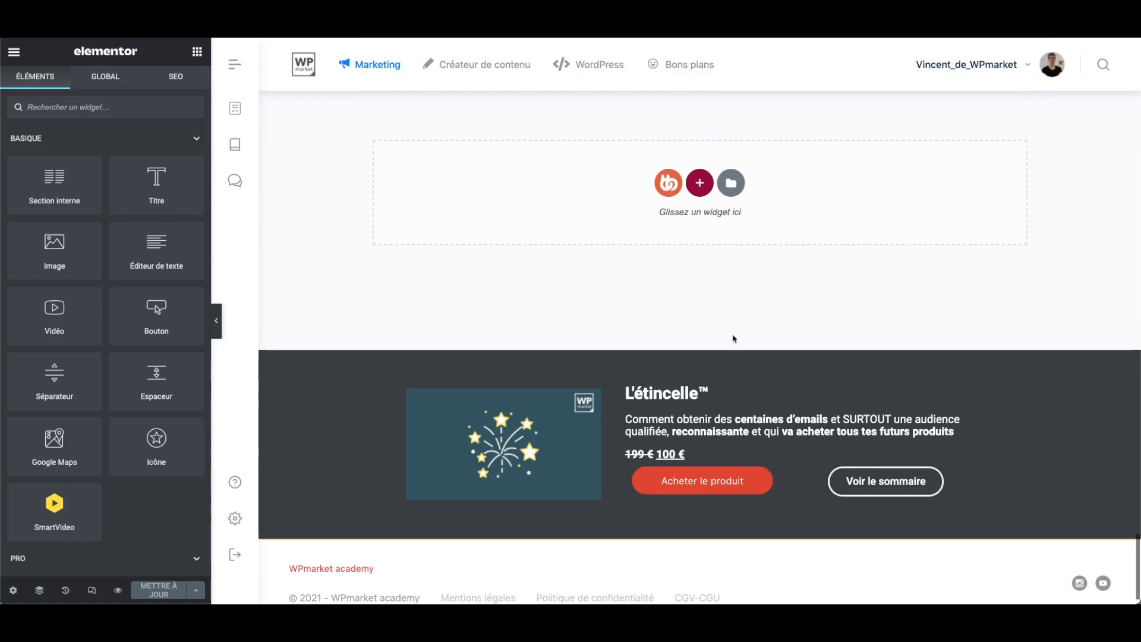
{"action": "left_click", "coordinate": [700, 184]}
{"action": "left_click_drag", "start_coordinate": [161, 178], "coordinate": [701, 185]}
{"action": "scroll", "coordinate": [511, 250], "scroll_direction": "up", "scroll_amount": 3}
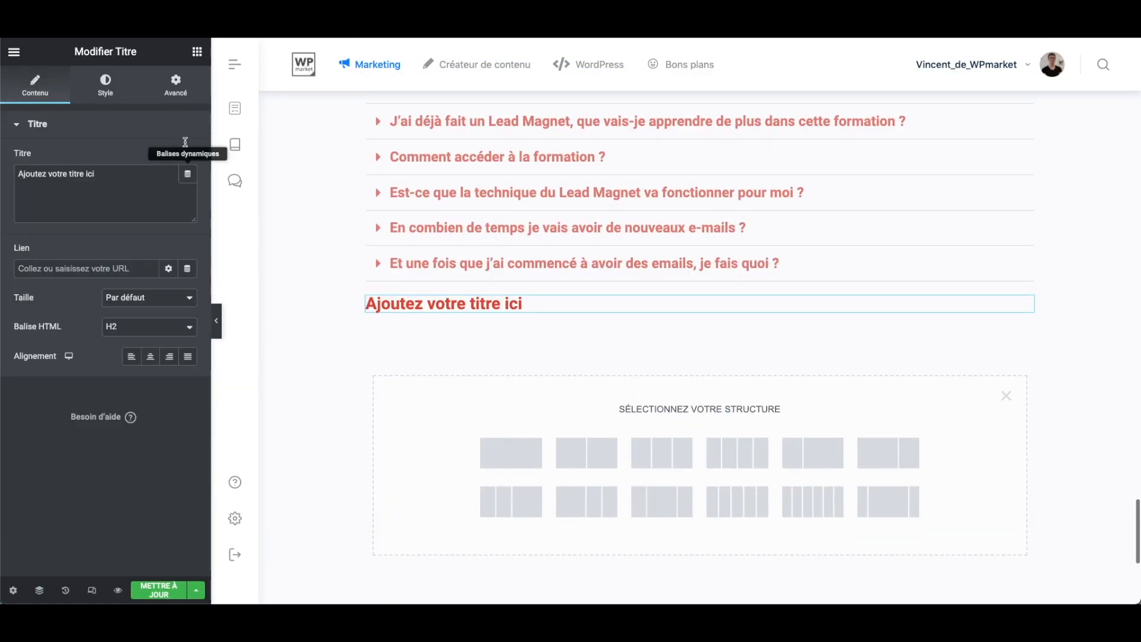
- Examine the new heading's advanced settings, including the custom CSS editor (CSS personnalisé)
{"action": "left_click", "coordinate": [189, 97]}
{"action": "scroll", "coordinate": [114, 380], "scroll_direction": "down", "scroll_amount": 3}
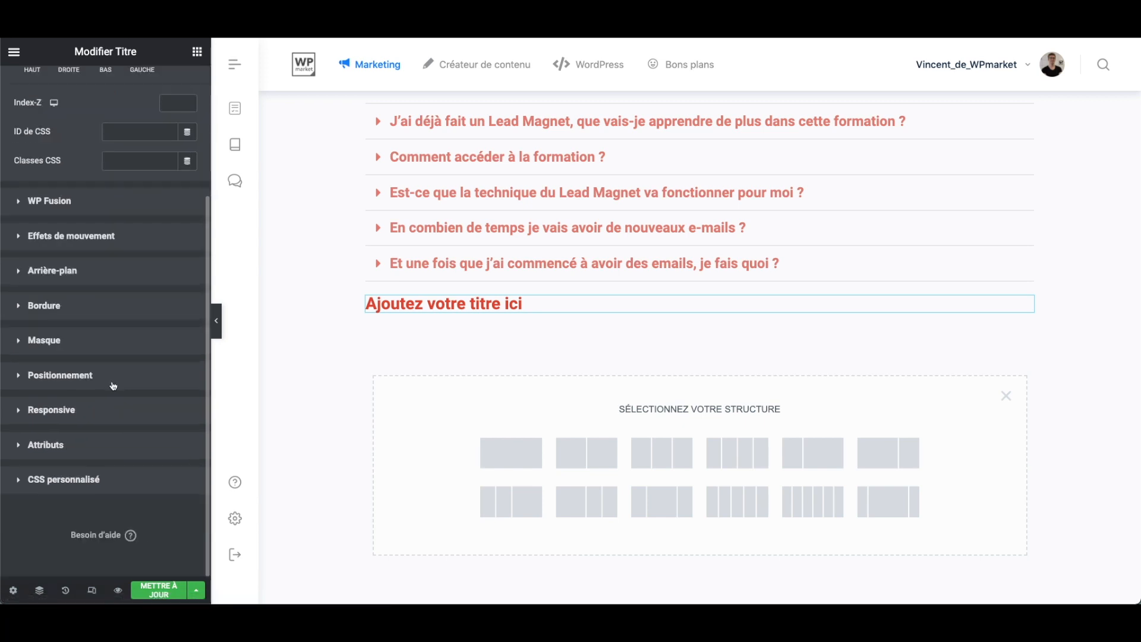
{"action": "left_click", "coordinate": [92, 485]}
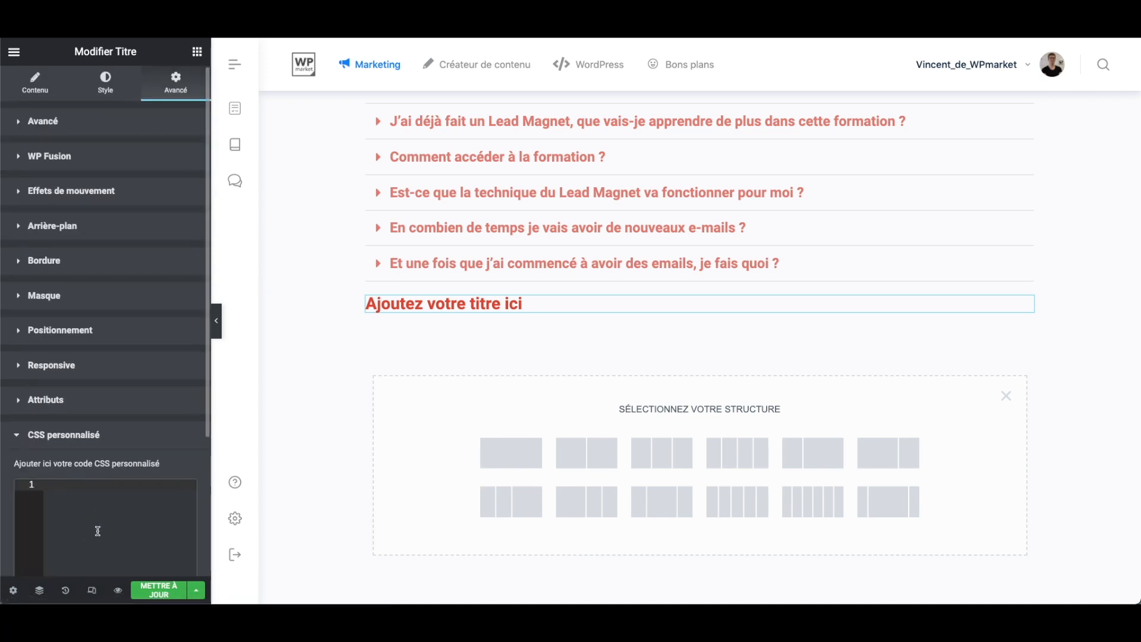
{"action": "scroll", "coordinate": [99, 531], "scroll_direction": "down", "scroll_amount": 3}
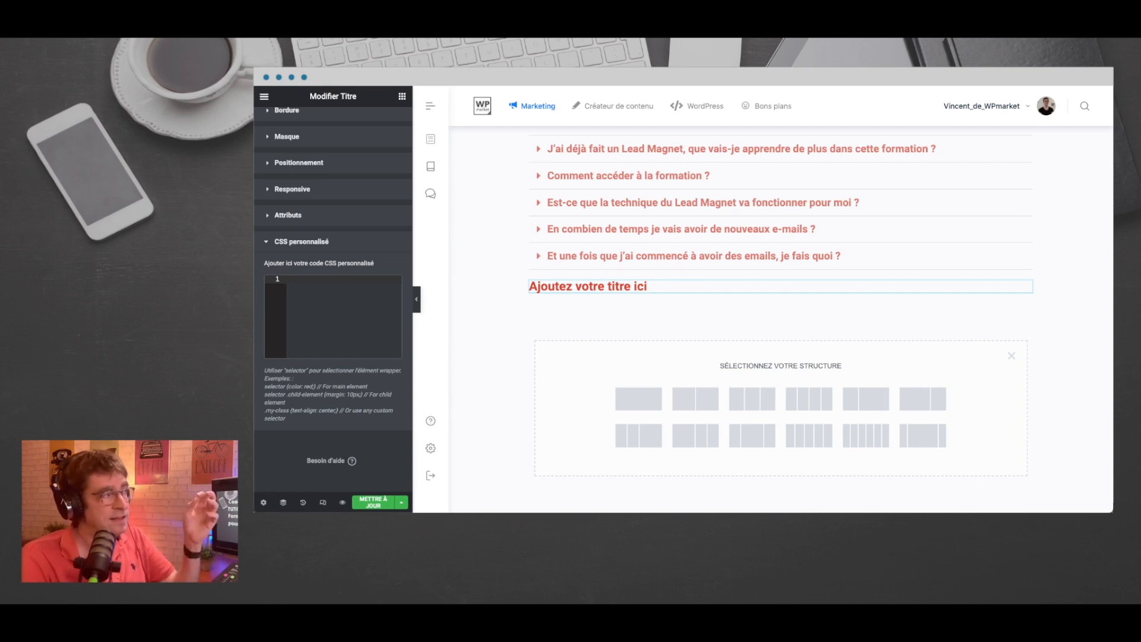
- Browse the widget library through the Pro and BuddyBoss categories, and view the global widgets
{"action": "left_click", "coordinate": [402, 97]}
{"action": "scroll", "coordinate": [360, 184], "scroll_direction": "down", "scroll_amount": 10}
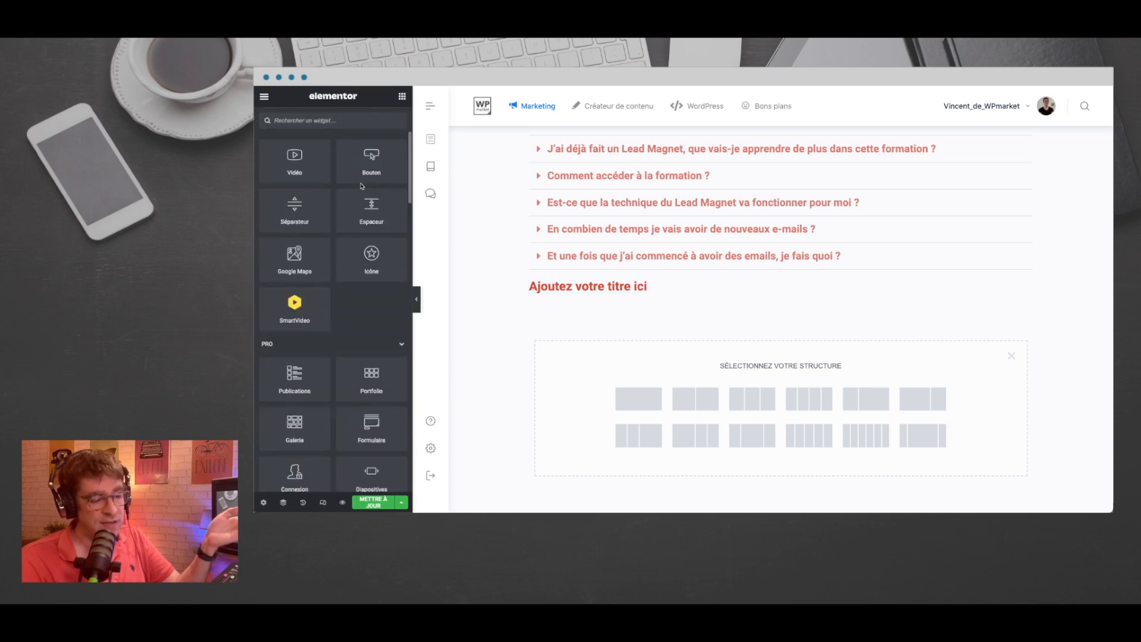
{"action": "scroll", "coordinate": [361, 187], "scroll_direction": "down", "scroll_amount": 10}
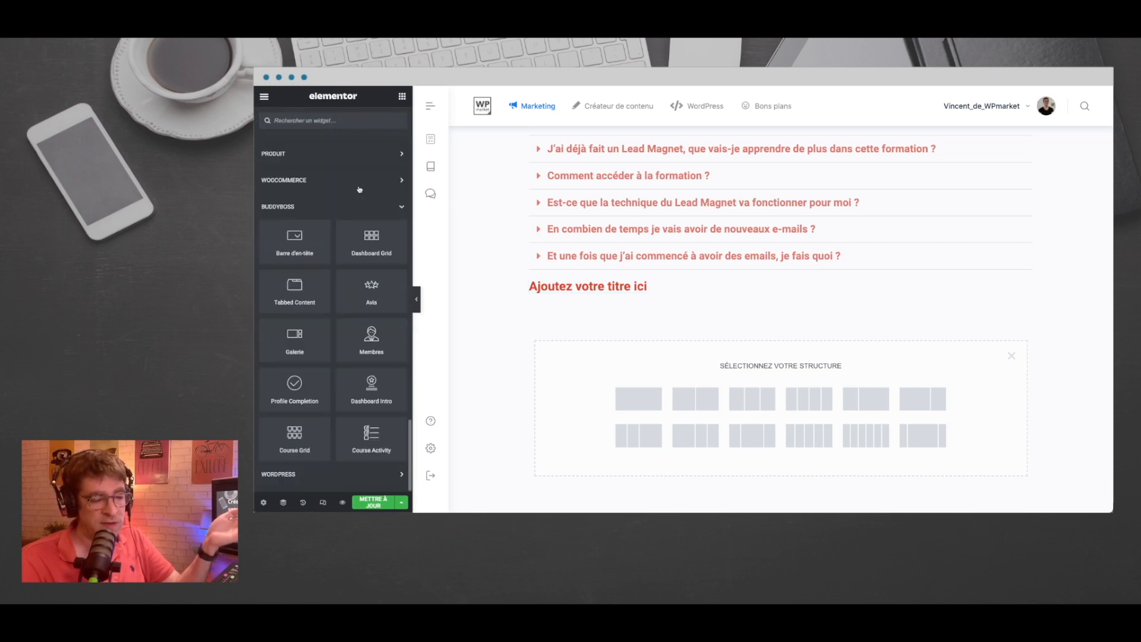
{"action": "scroll", "coordinate": [360, 189], "scroll_direction": "up", "scroll_amount": 20}
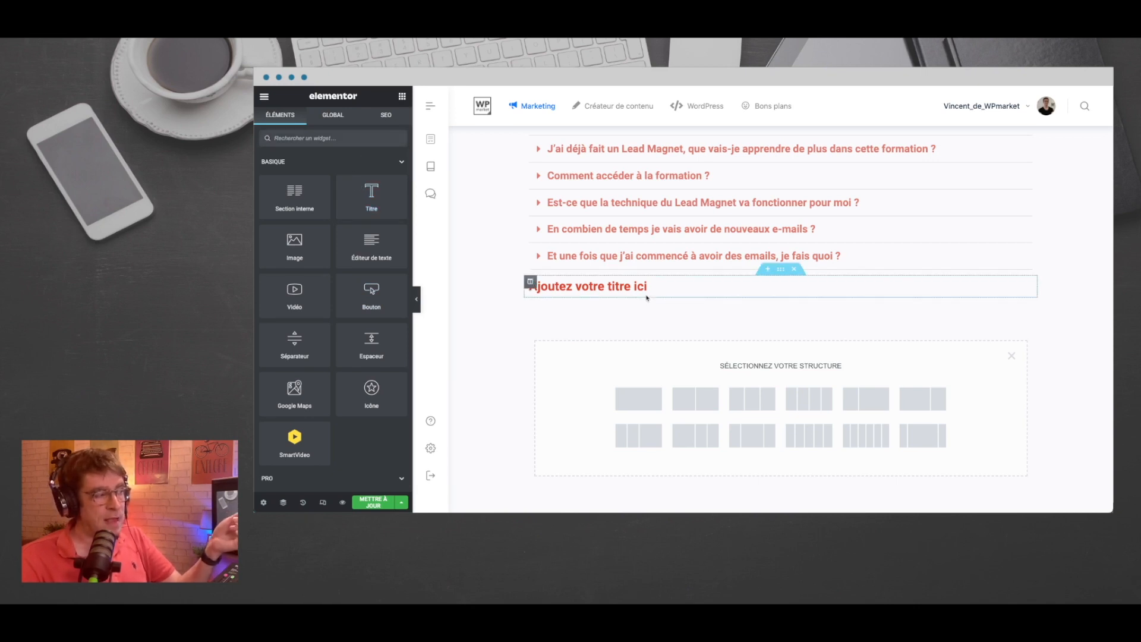
{"action": "left_click", "coordinate": [343, 119]}
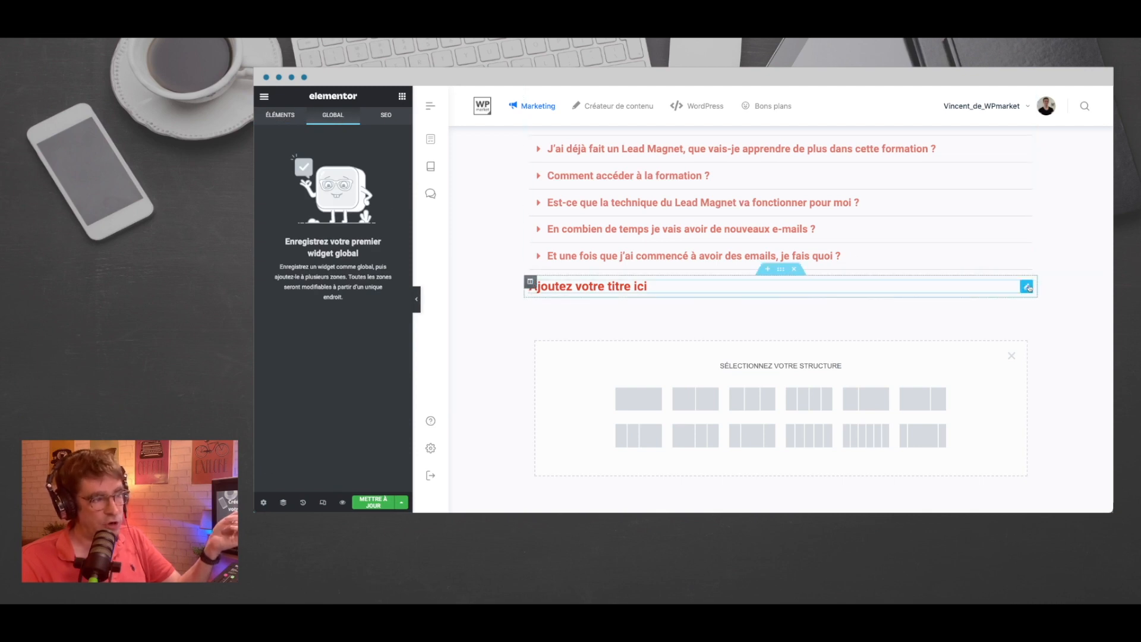
- Set the text colour of the new heading to dark brown #381D19
{"action": "left_click", "coordinate": [1026, 287]}
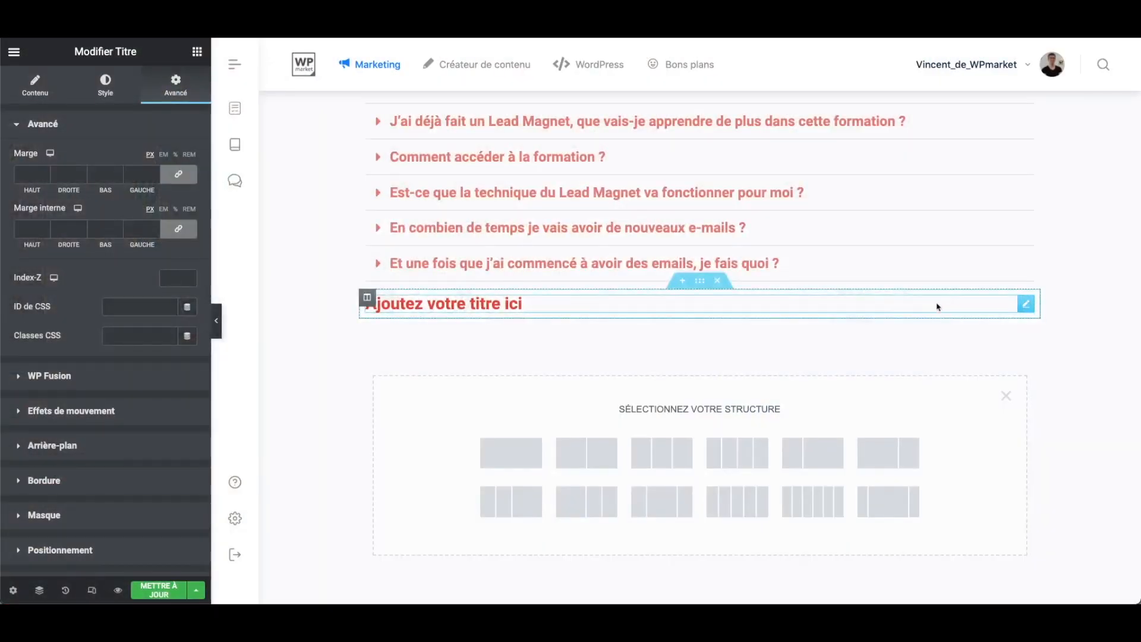
{"action": "left_click", "coordinate": [105, 84]}
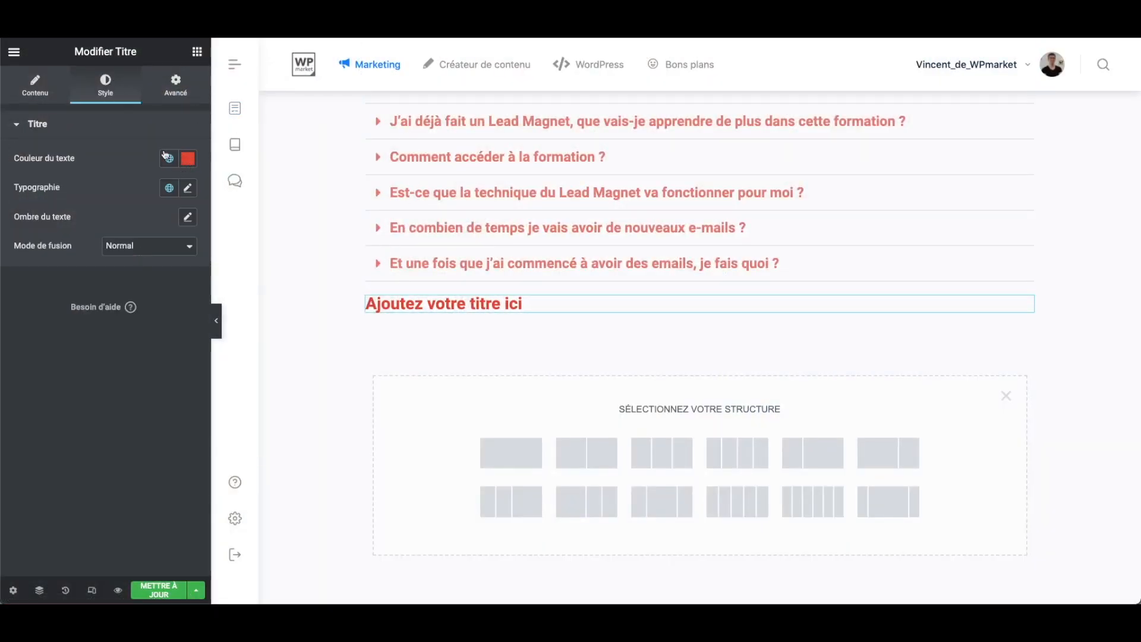
{"action": "left_click", "coordinate": [190, 164]}
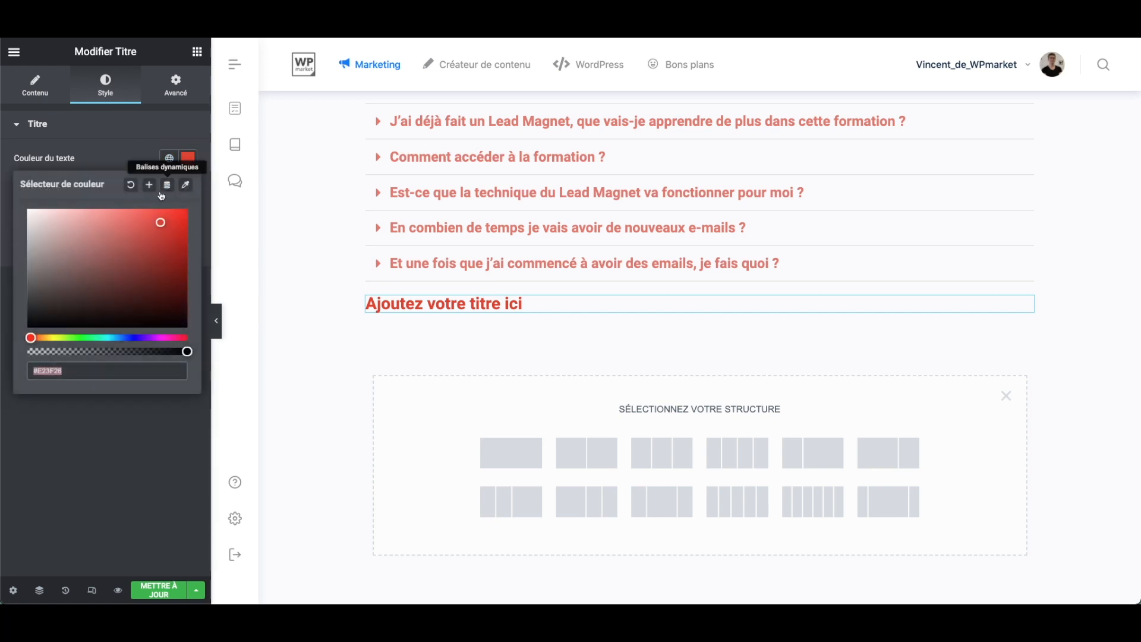
{"action": "left_click", "coordinate": [118, 300]}
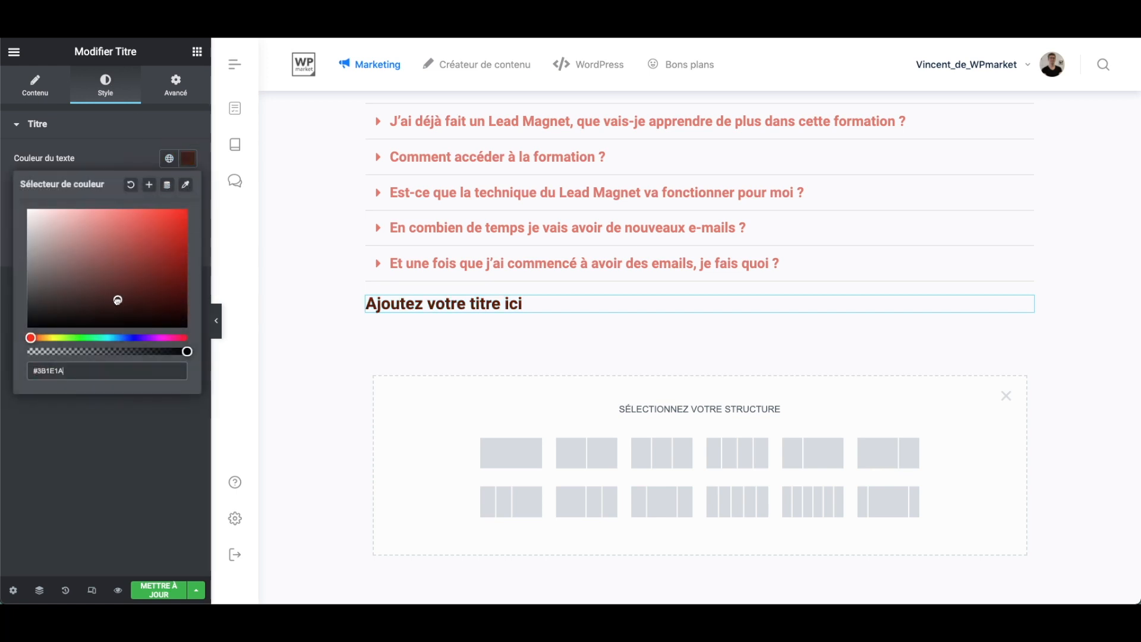
- Add a video widget directly beneath the new heading
{"action": "left_click", "coordinate": [197, 53]}
{"action": "scroll", "coordinate": [140, 245], "scroll_direction": "down", "scroll_amount": 3}
{"action": "scroll", "coordinate": [140, 245], "scroll_direction": "up", "scroll_amount": 3}
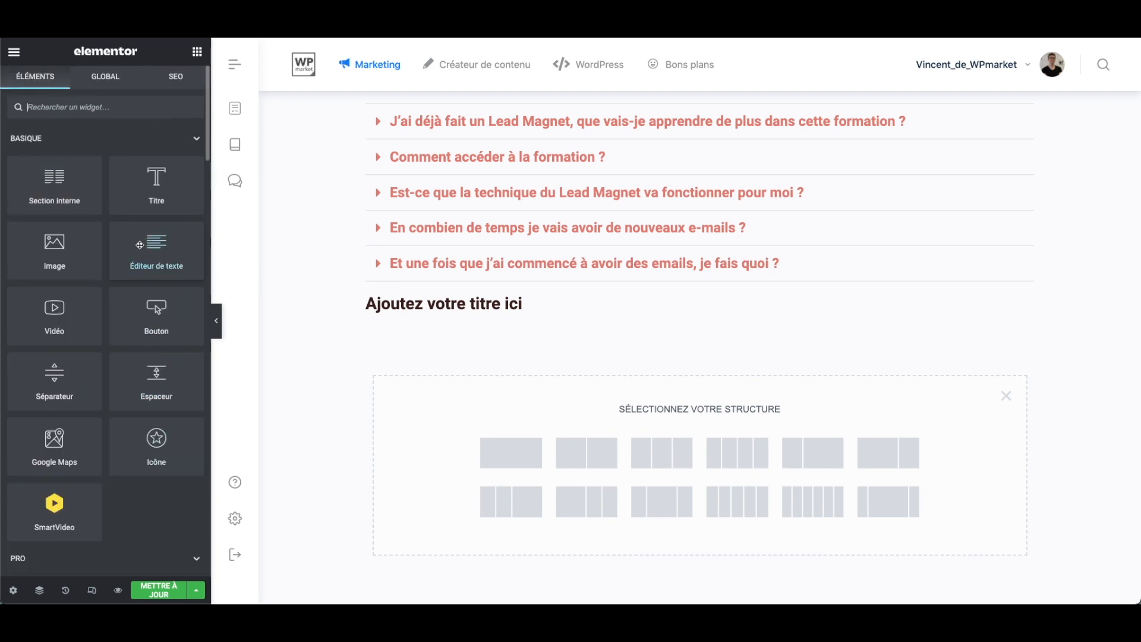
{"action": "left_click_drag", "start_coordinate": [53, 306], "coordinate": [454, 328]}
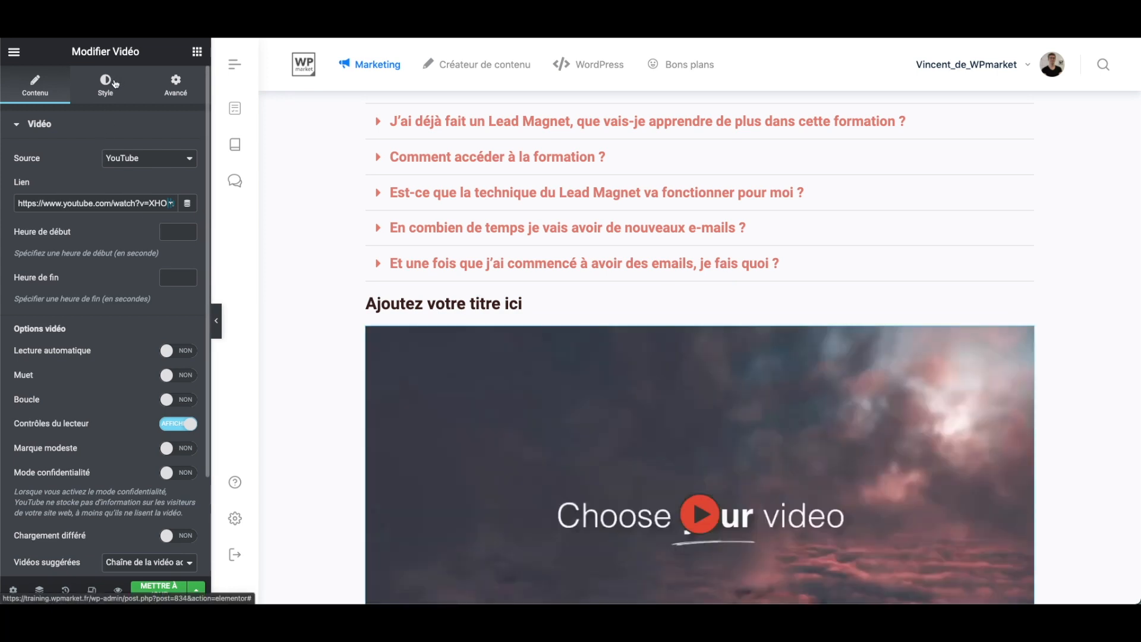
- Set the video widget's aspect ratio to 3:2
{"action": "left_click", "coordinate": [106, 84]}
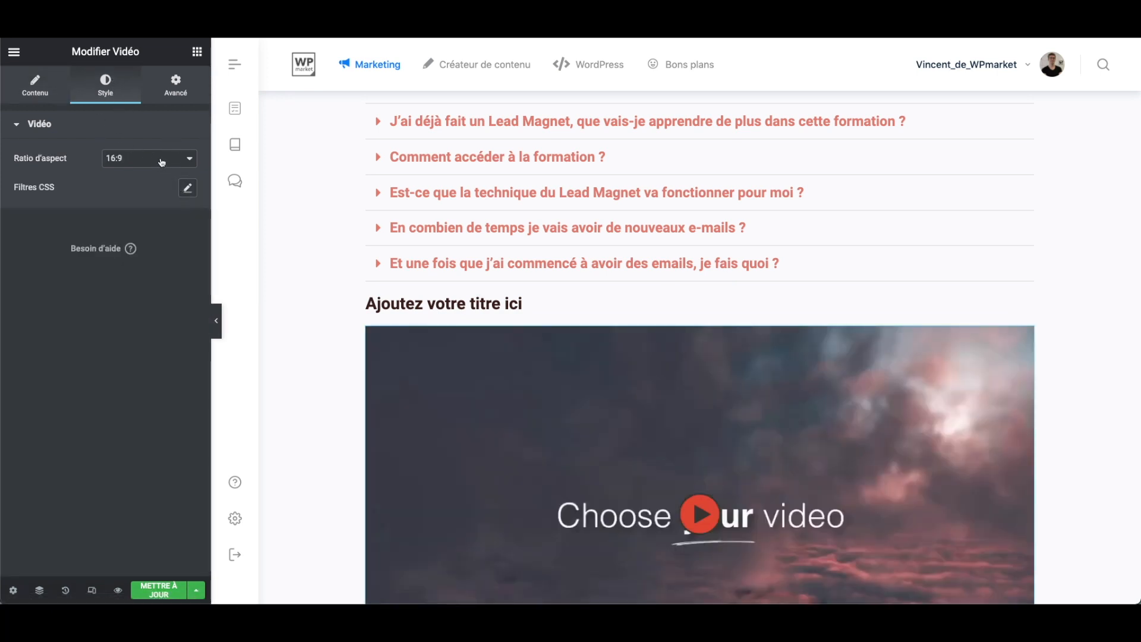
{"action": "left_click", "coordinate": [161, 163]}
{"action": "left_click", "coordinate": [151, 130]}
- Delete the video widget beneath the heading
{"action": "right_click", "coordinate": [675, 450]}
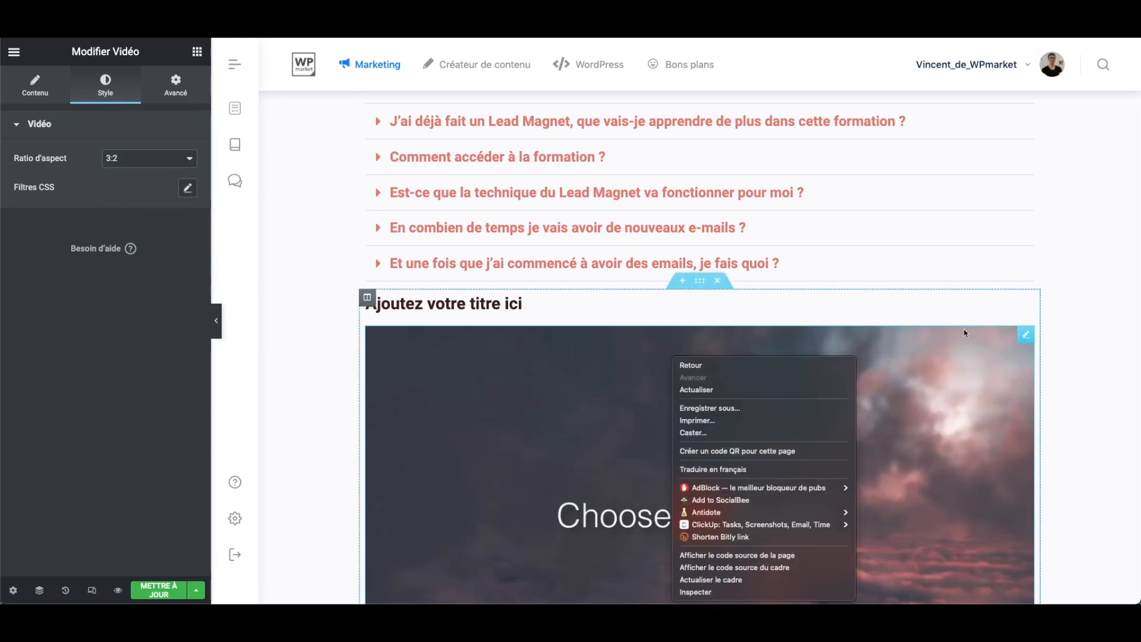
{"action": "right_click", "coordinate": [1007, 341]}
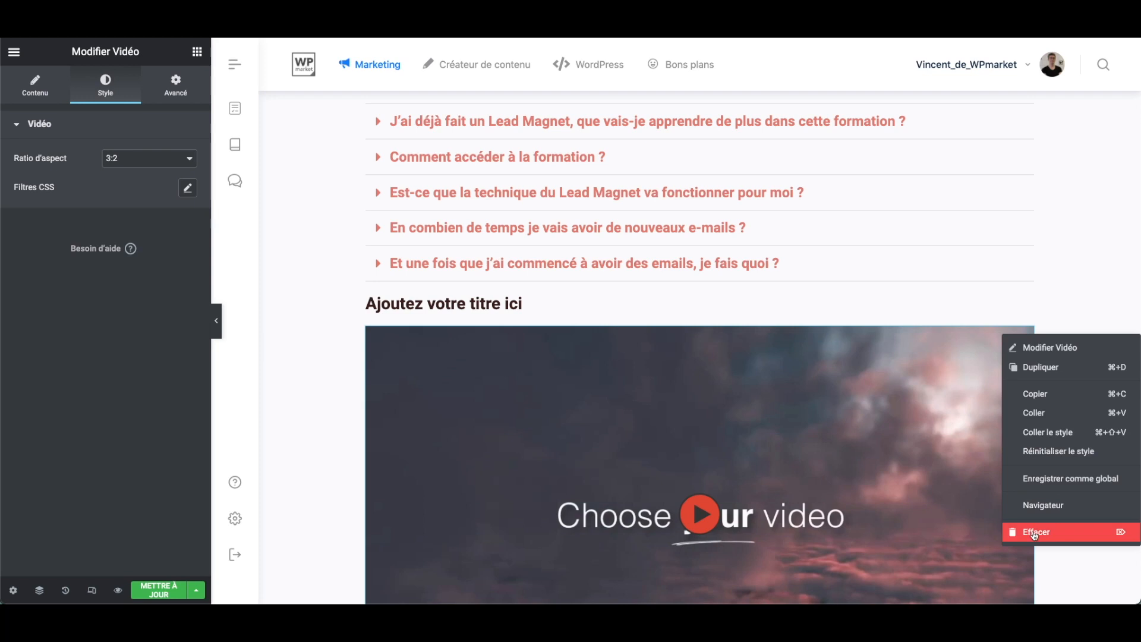
{"action": "left_click", "coordinate": [1034, 535]}
- Add an image widget beneath the heading and set its width to 32%
{"action": "left_click_drag", "start_coordinate": [70, 256], "coordinate": [506, 313]}
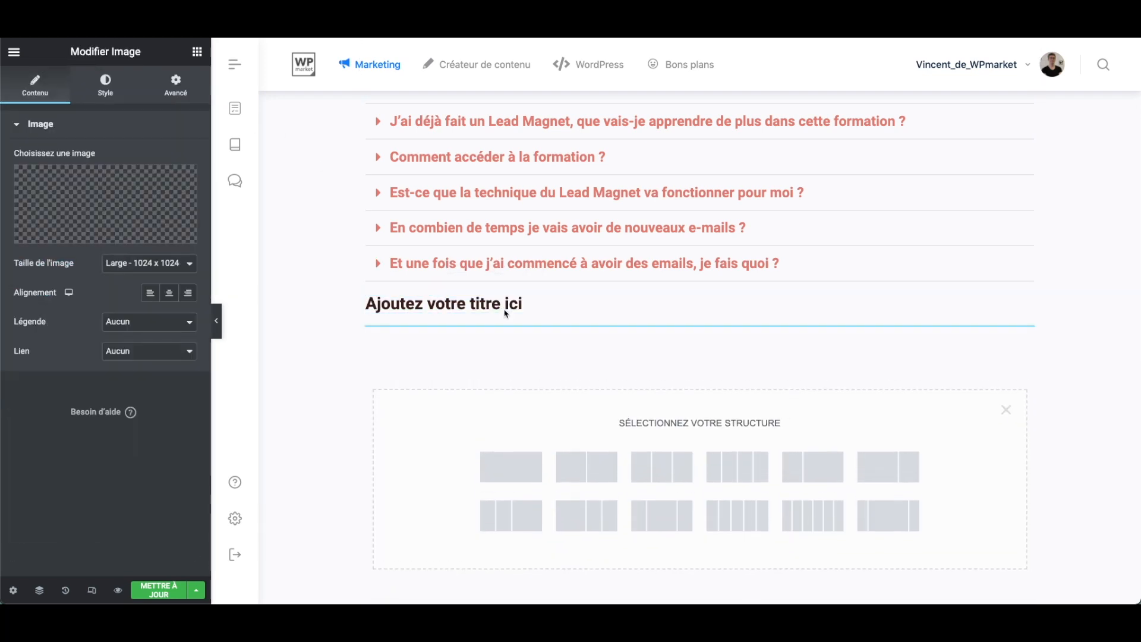
{"action": "left_click", "coordinate": [105, 88]}
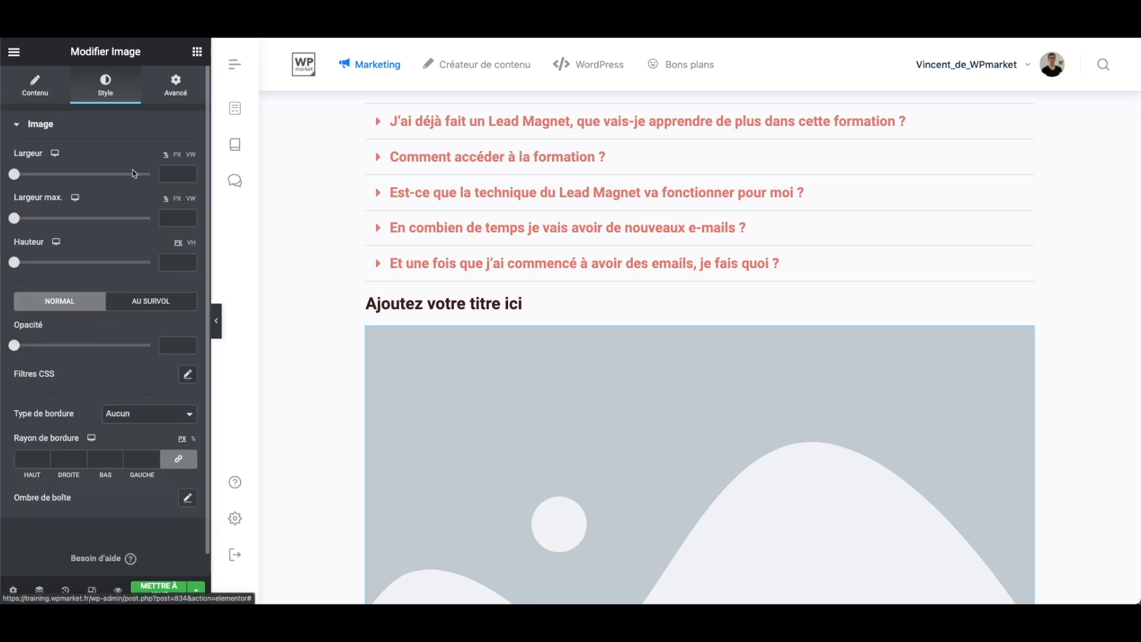
{"action": "left_click_drag", "start_coordinate": [15, 174], "coordinate": [57, 174]}
- Try a height of 197 px on the image and clear the height value again
{"action": "scroll", "coordinate": [136, 357], "scroll_direction": "down", "scroll_amount": 1}
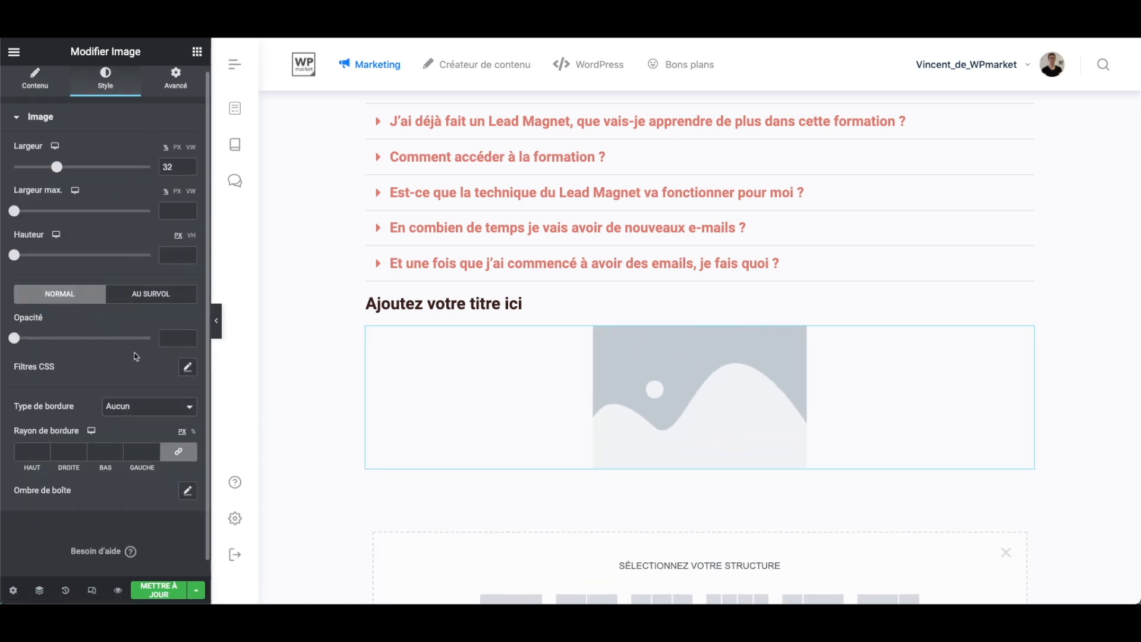
{"action": "left_click_drag", "start_coordinate": [16, 256], "coordinate": [68, 256]}
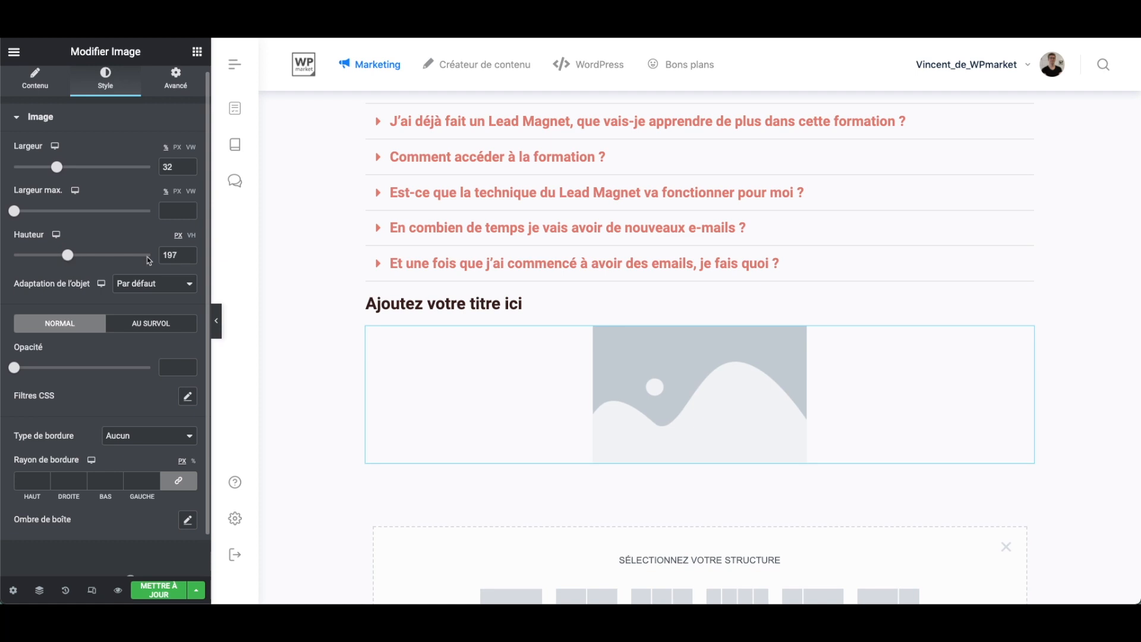
{"action": "double_click", "coordinate": [171, 254]}
{"action": "key", "text": "BackSpace"}
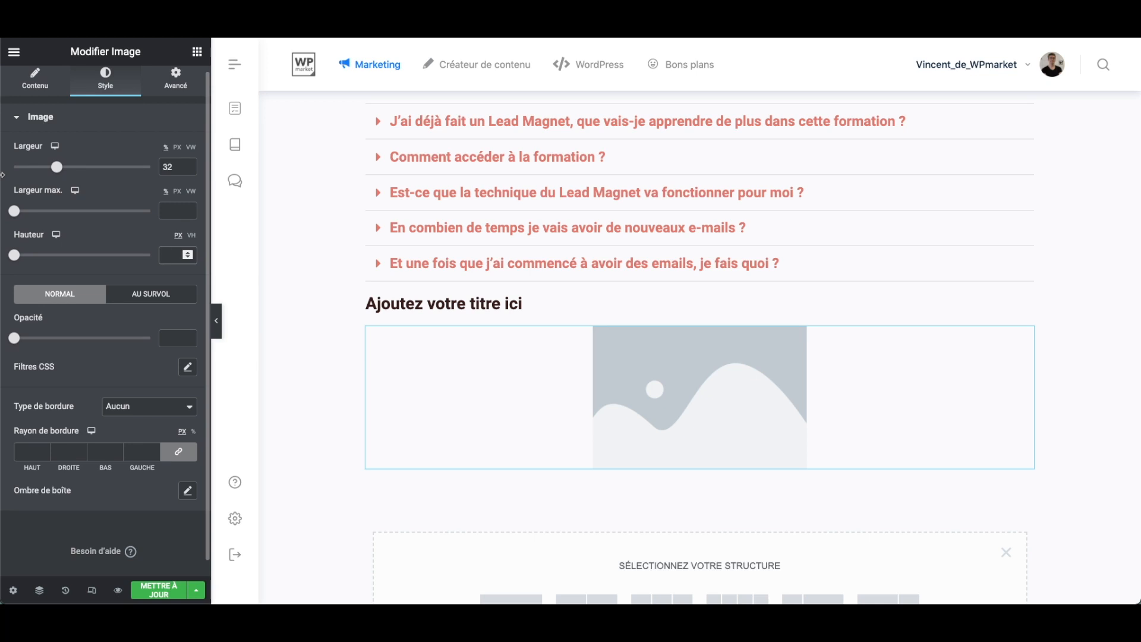
- Open the image widget's advanced settings
{"action": "scroll", "coordinate": [133, 155], "scroll_direction": "up", "scroll_amount": 1}
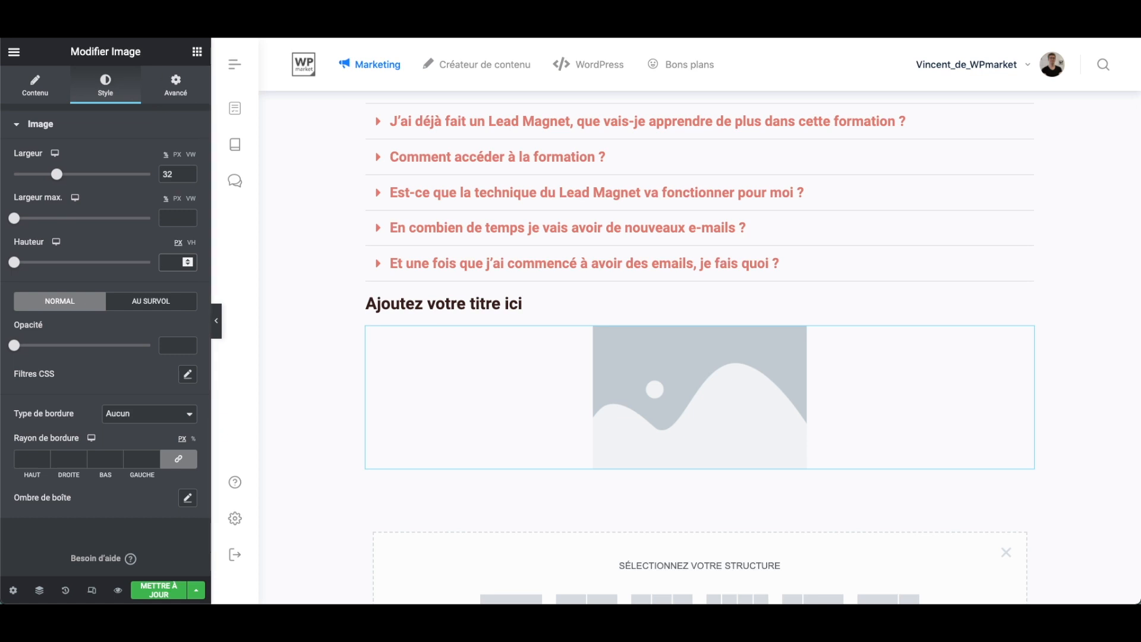
{"action": "left_click", "coordinate": [182, 86]}
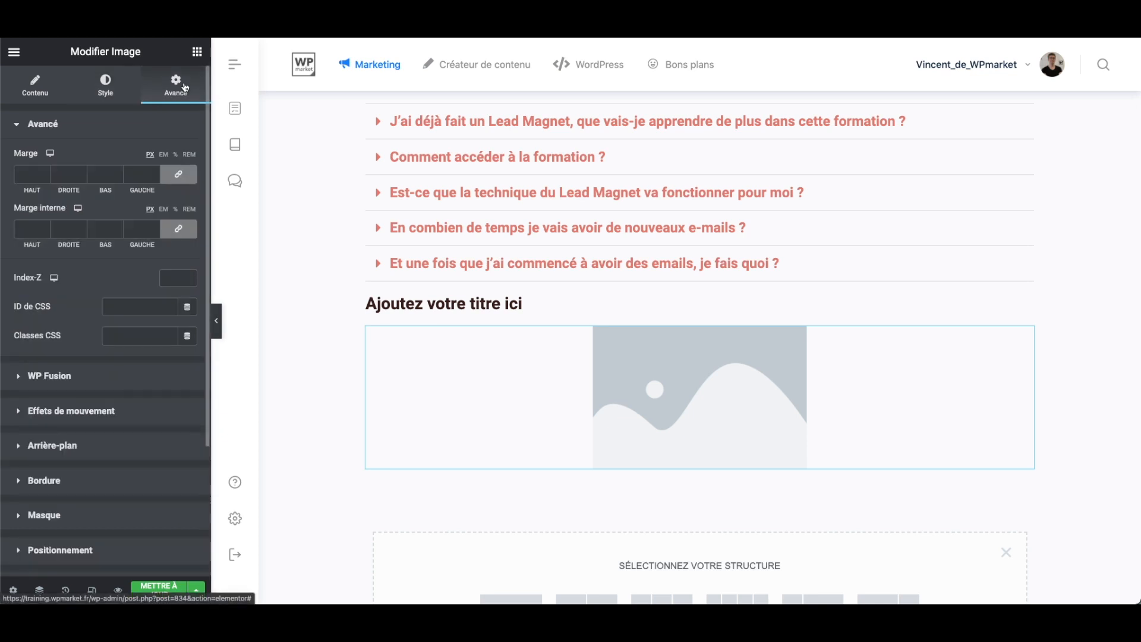
- Set the image widget's margin to 50 px on all four sides
{"action": "left_click", "coordinate": [56, 130]}
{"action": "left_click", "coordinate": [56, 130]}
{"action": "left_click", "coordinate": [45, 169]}
{"action": "type", "text": "50"}
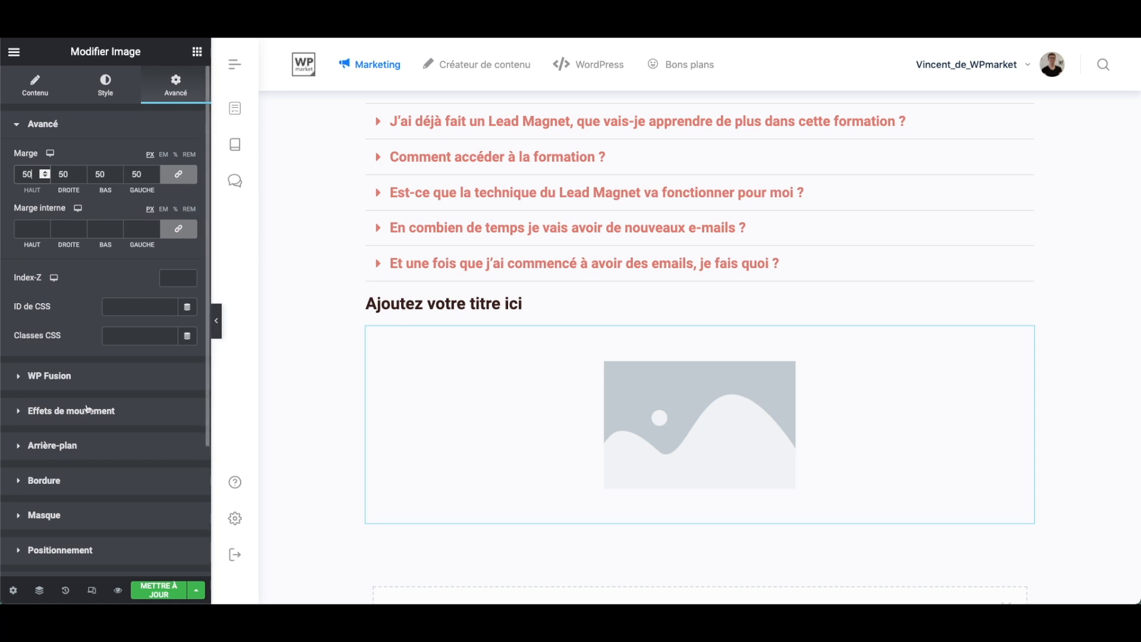
- Give the image widget a solid red background colour, #DC1E1E
{"action": "scroll", "coordinate": [99, 386], "scroll_direction": "down", "scroll_amount": 3}
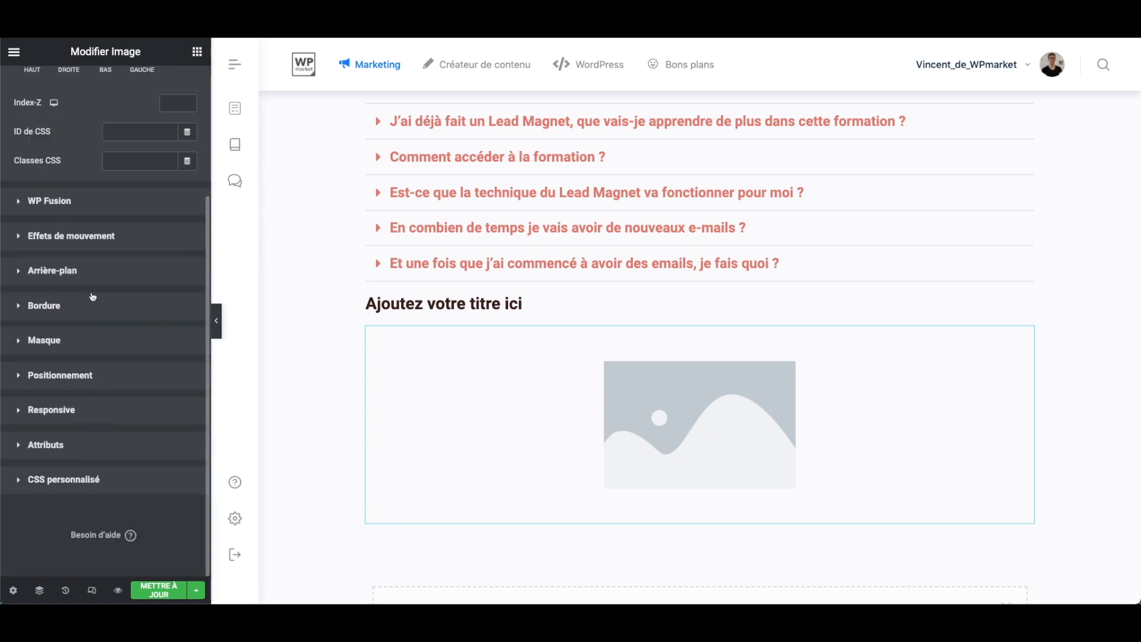
{"action": "left_click", "coordinate": [62, 307]}
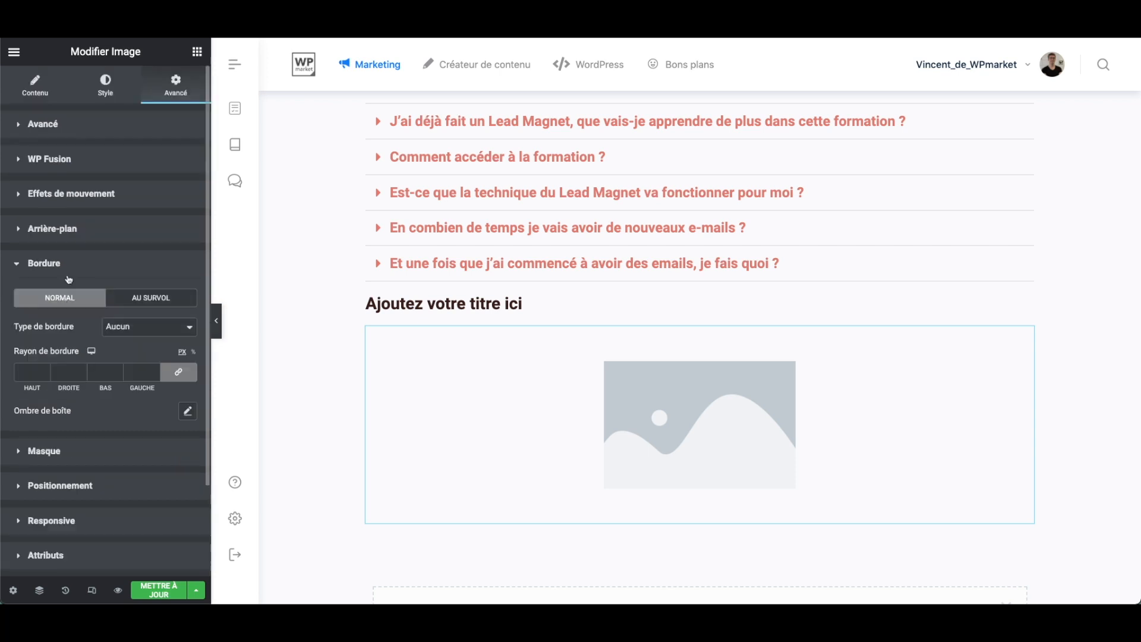
{"action": "left_click", "coordinate": [75, 229]}
{"action": "left_click", "coordinate": [169, 292]}
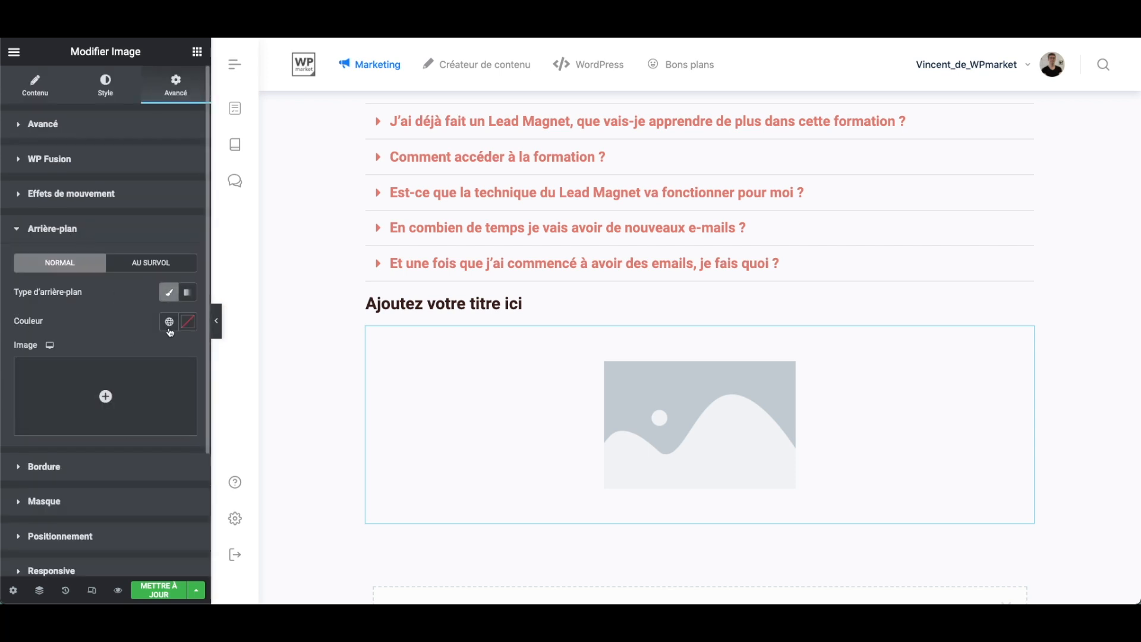
{"action": "left_click", "coordinate": [183, 322]}
{"action": "left_click_drag", "start_coordinate": [138, 410], "coordinate": [165, 389]}
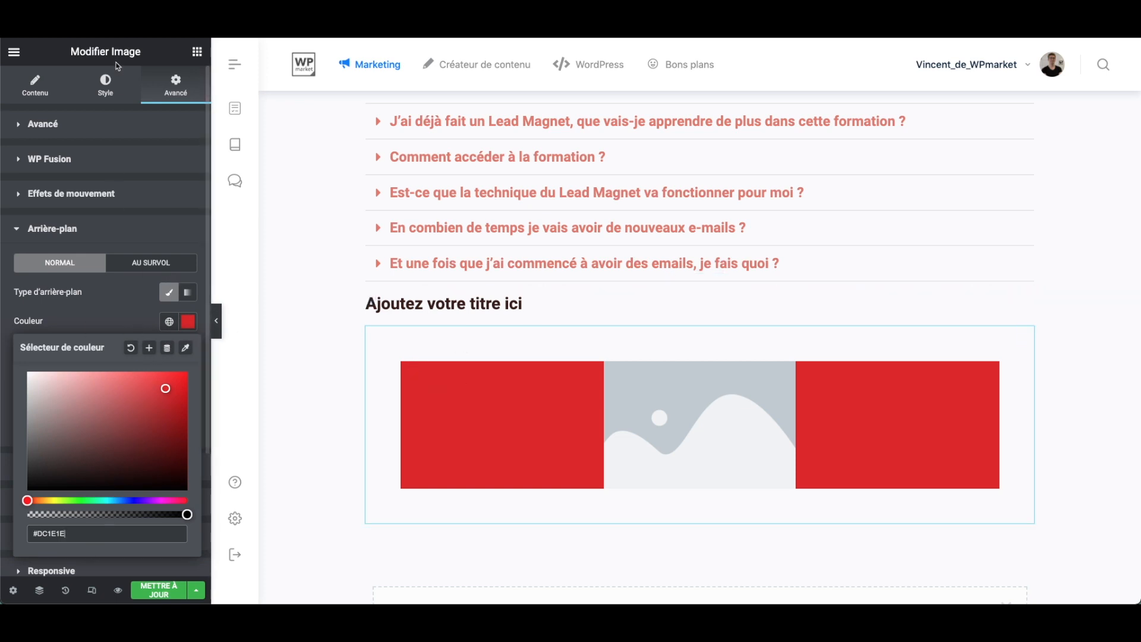
- Examine the image widget's style settings, advanced margins, responsive visibility options and custom CSS editor
{"action": "left_click", "coordinate": [107, 88]}
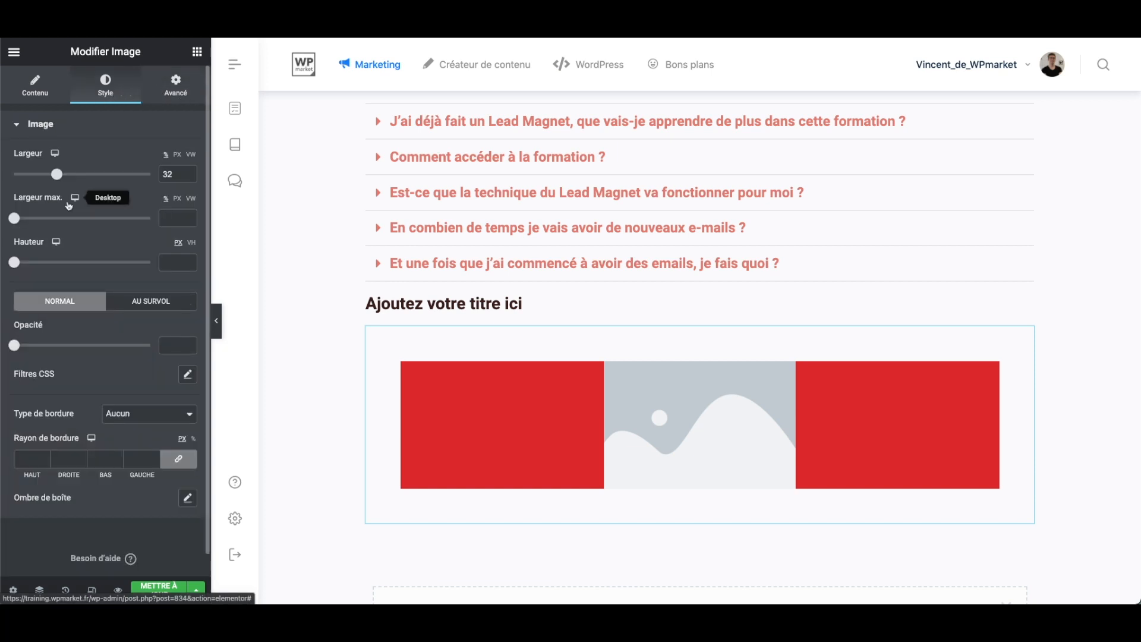
{"action": "left_click", "coordinate": [171, 94]}
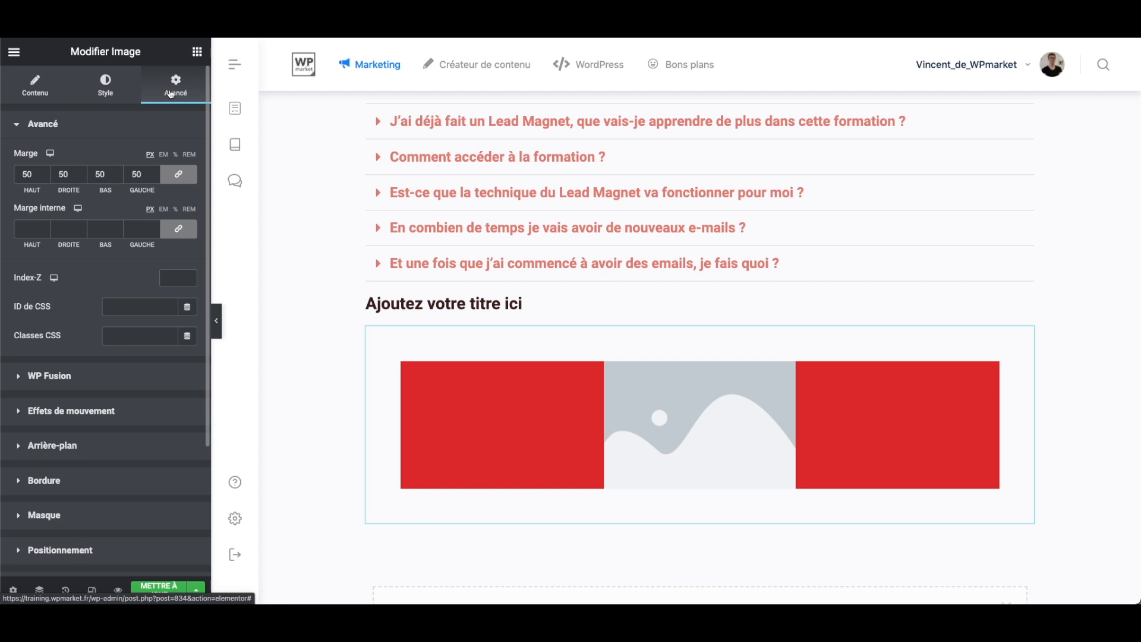
{"action": "left_click", "coordinate": [39, 127]}
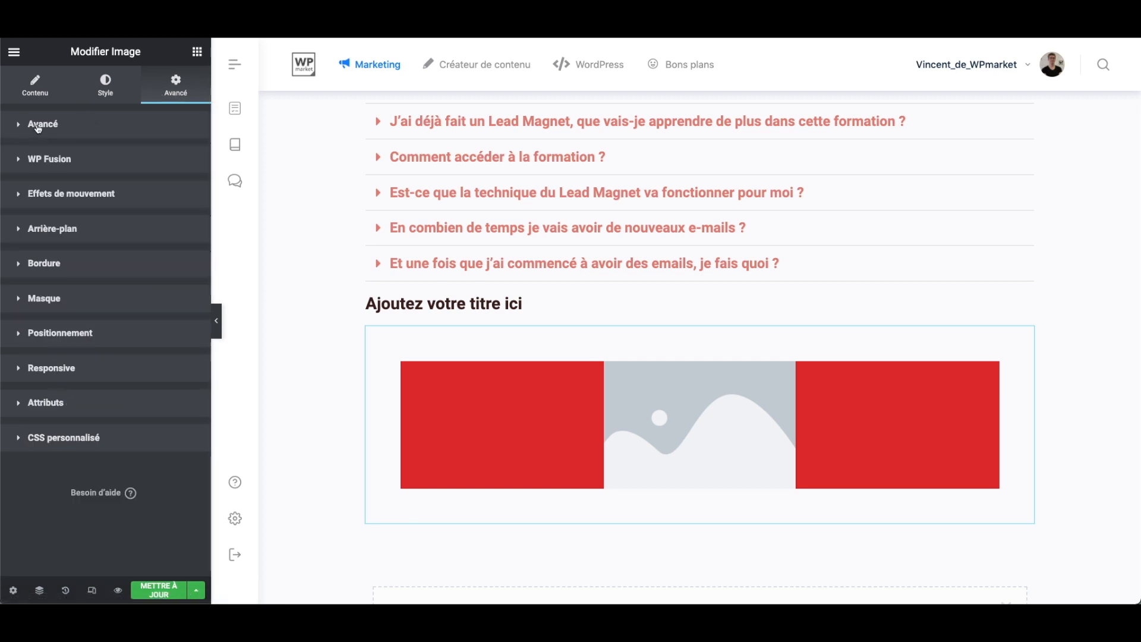
{"action": "left_click", "coordinate": [89, 370]}
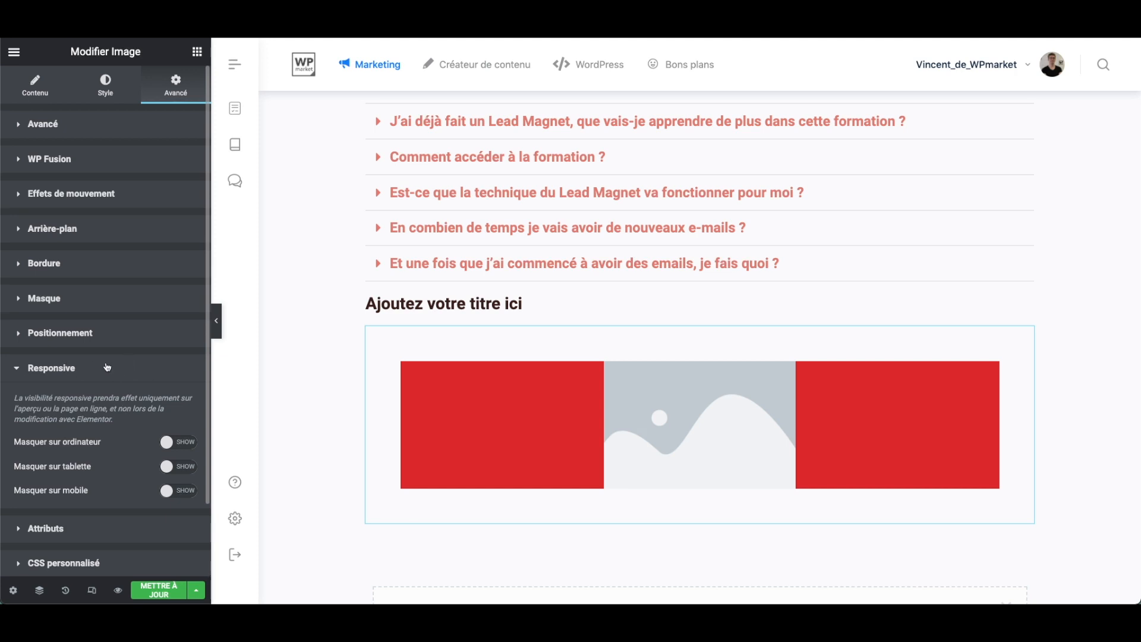
{"action": "scroll", "coordinate": [89, 535], "scroll_direction": "down", "scroll_amount": 1}
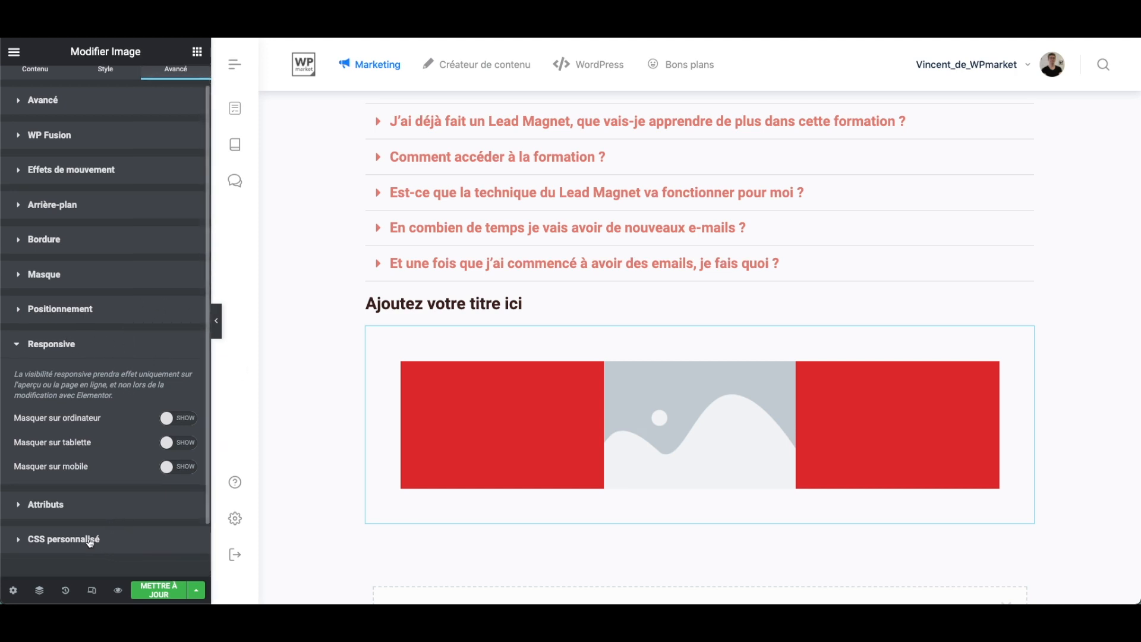
{"action": "left_click", "coordinate": [89, 541]}
{"action": "left_click", "coordinate": [141, 480]}
{"action": "scroll", "coordinate": [141, 481], "scroll_direction": "down", "scroll_amount": 3}
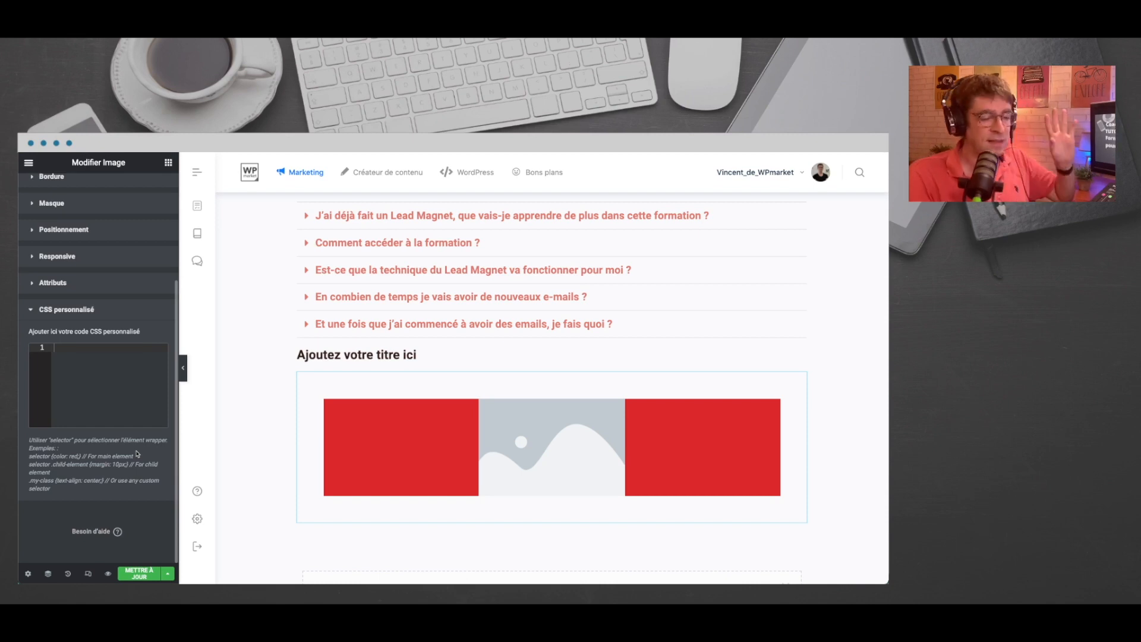
- Delete the image widget beneath the heading
{"action": "right_click", "coordinate": [413, 424]}
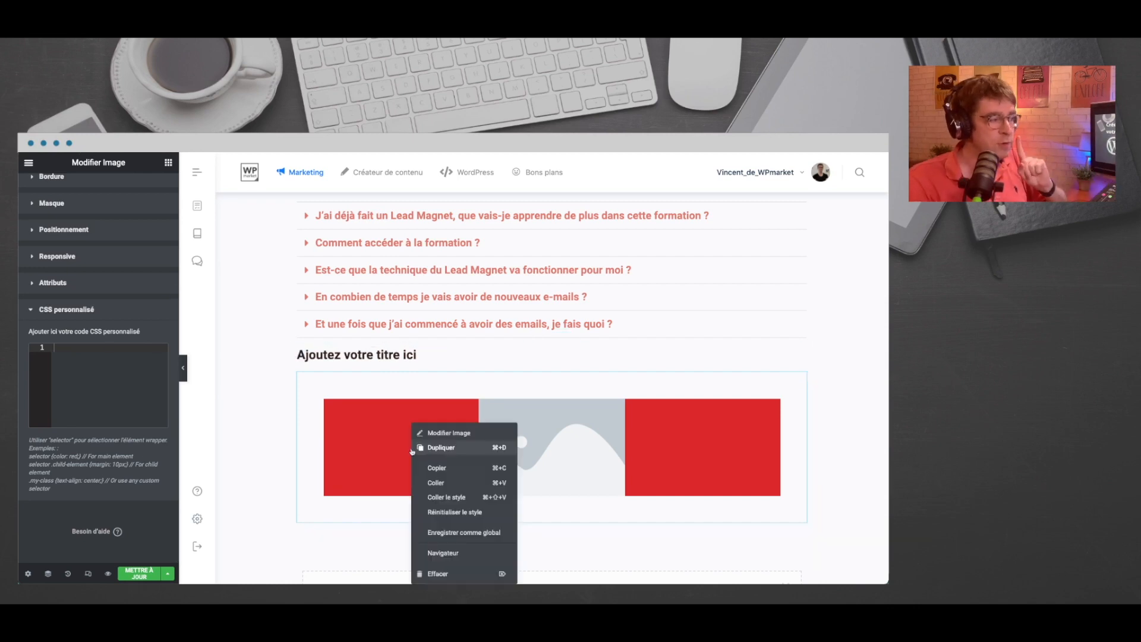
{"action": "left_click", "coordinate": [450, 573]}
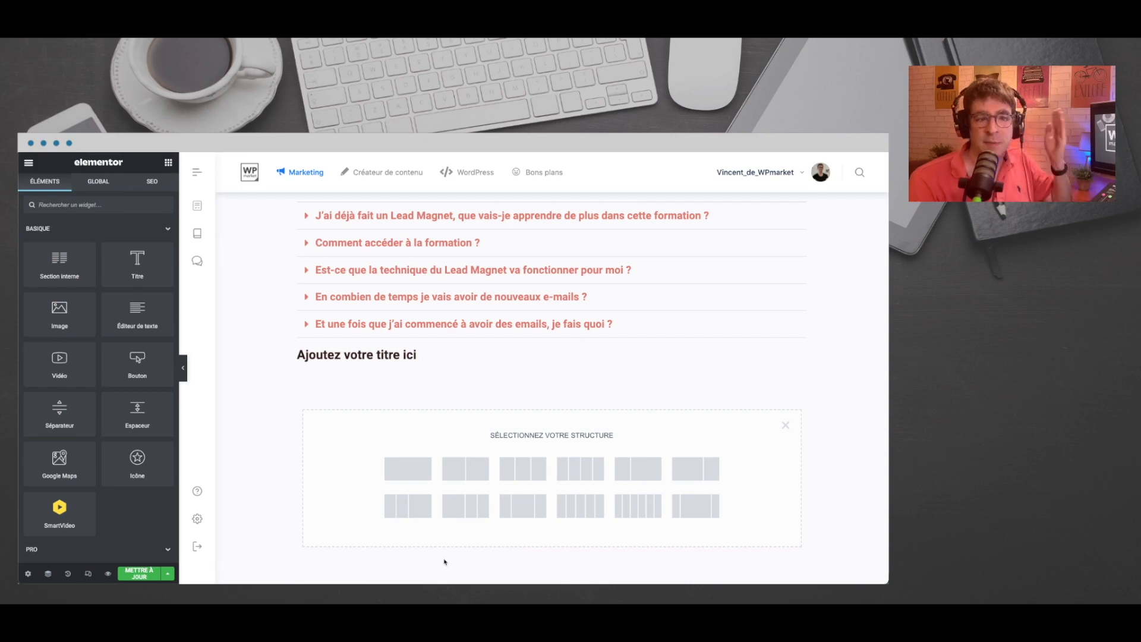
- Collapse the Basique, Pro, Général and BuddyBoss widget categories and examine the widgets in the WordPress category
{"action": "left_click", "coordinate": [168, 238]}
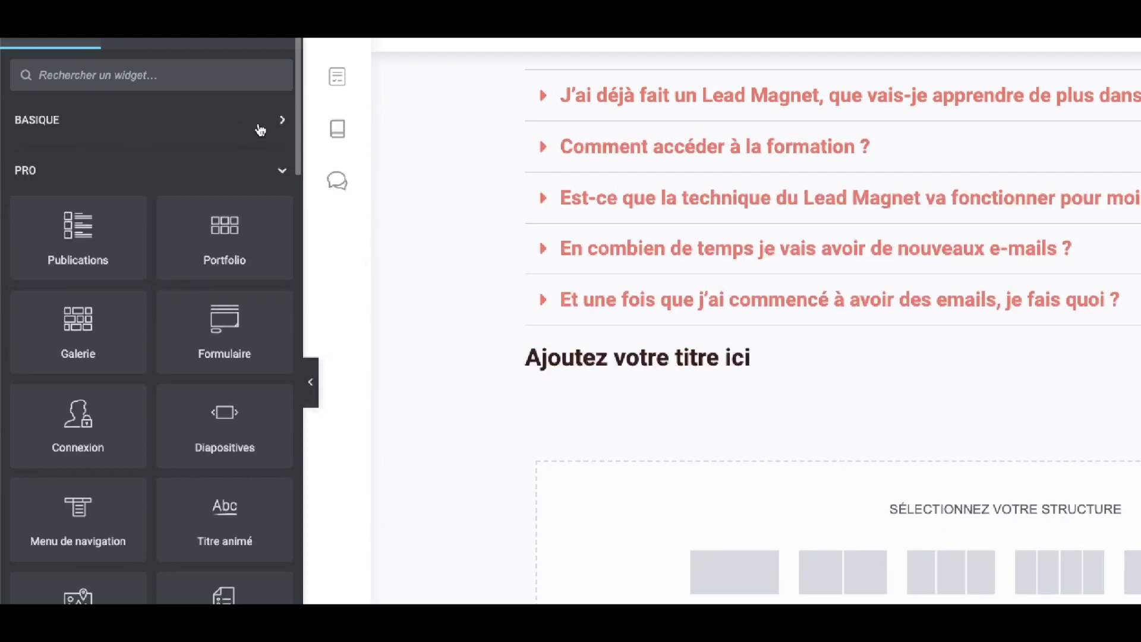
{"action": "left_click", "coordinate": [260, 128]}
{"action": "left_click", "coordinate": [260, 126]}
{"action": "left_click", "coordinate": [274, 172]}
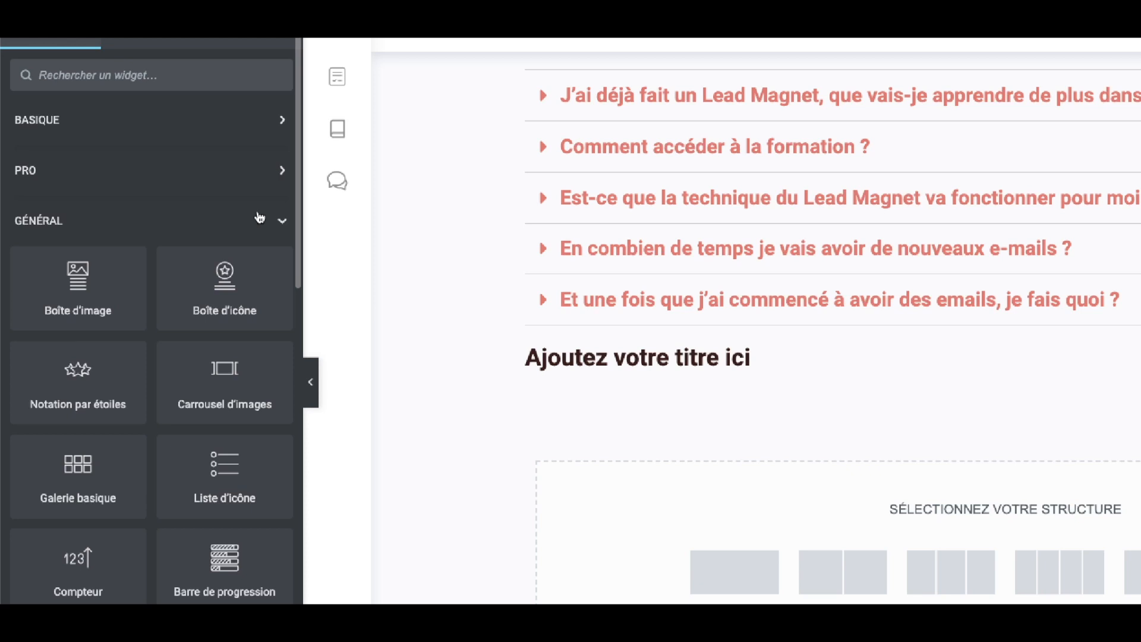
{"action": "left_click", "coordinate": [274, 228]}
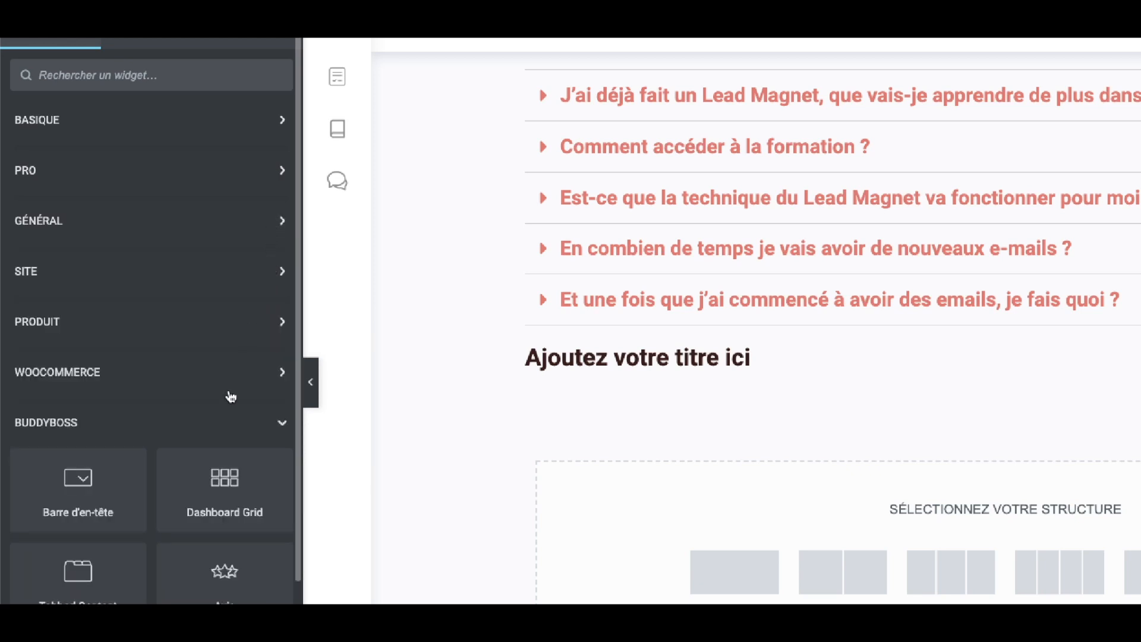
{"action": "left_click", "coordinate": [245, 429]}
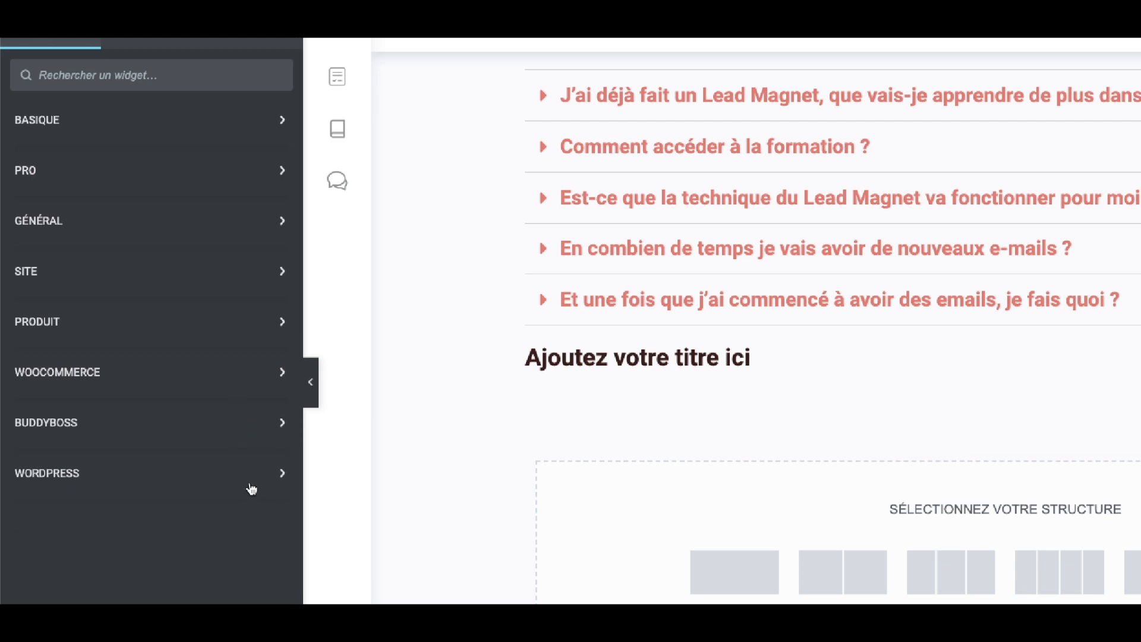
{"action": "left_click", "coordinate": [251, 489]}
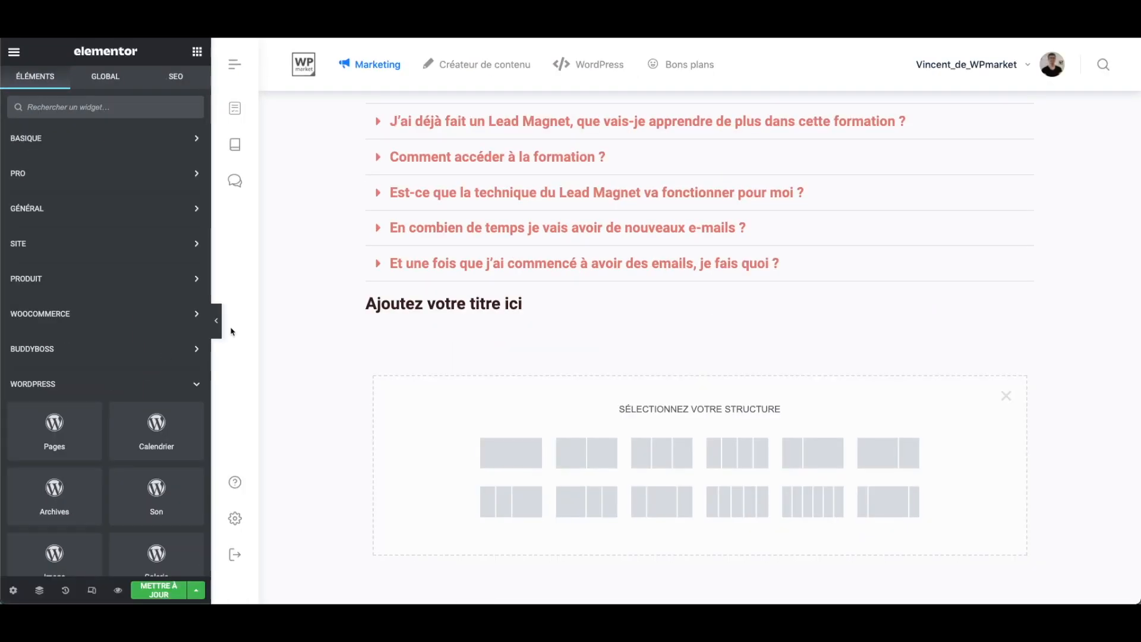
{"action": "scroll", "coordinate": [71, 406], "scroll_direction": "down", "scroll_amount": 6}
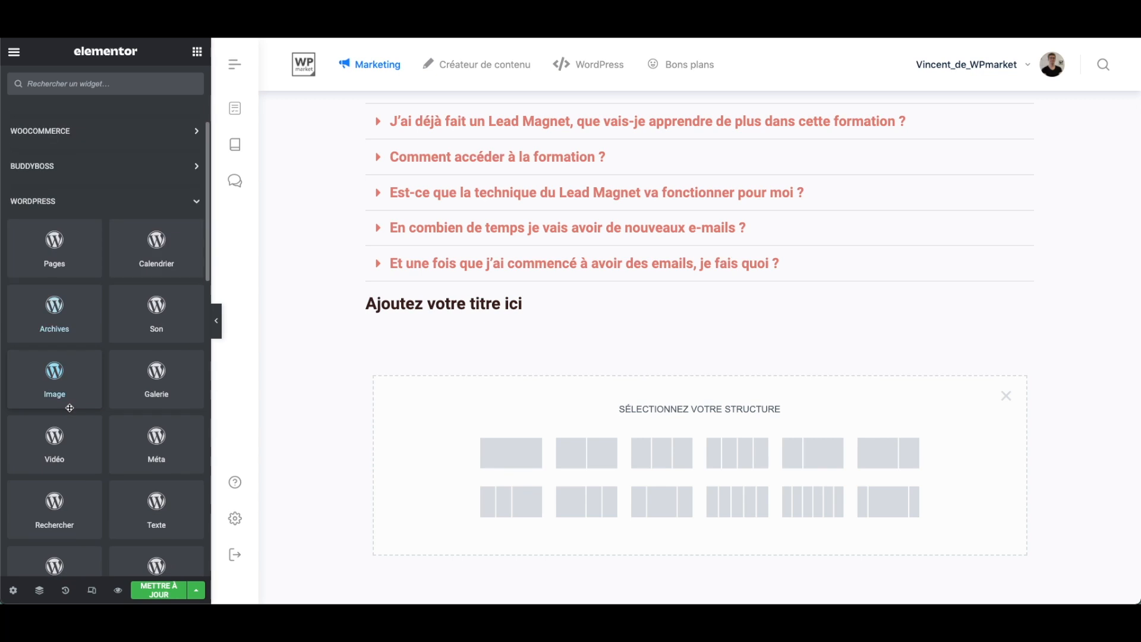
{"action": "scroll", "coordinate": [70, 406], "scroll_direction": "up", "scroll_amount": 4}
{"action": "scroll", "coordinate": [71, 401], "scroll_direction": "down", "scroll_amount": 1}
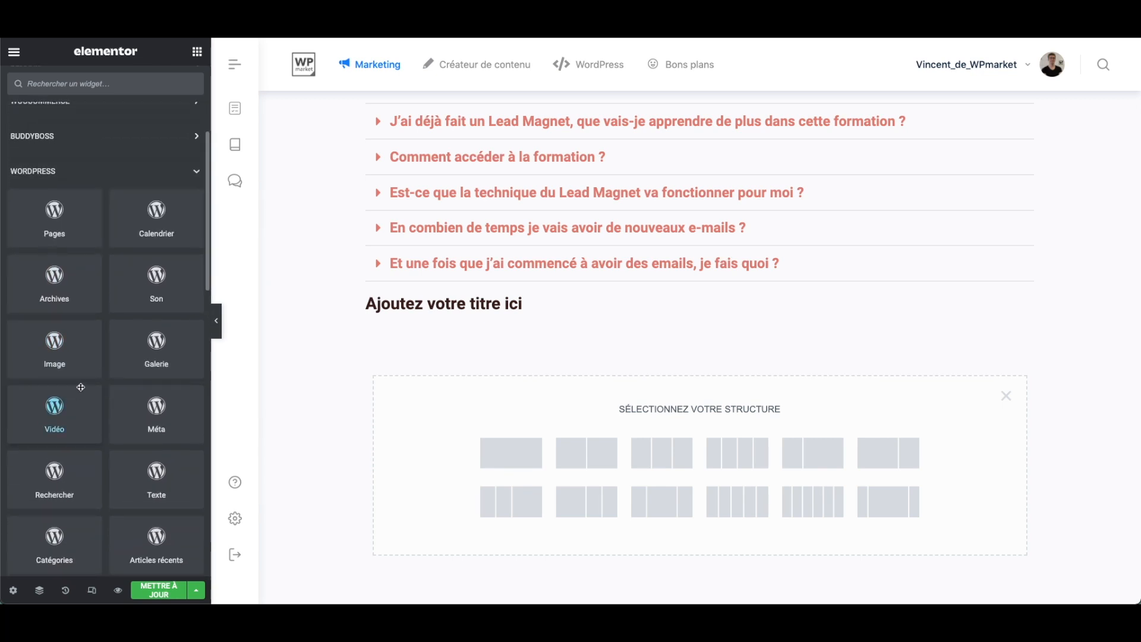
- Add the WordPress Calendrier widget beneath the heading and remove it again
{"action": "left_click_drag", "start_coordinate": [168, 219], "coordinate": [524, 310]}
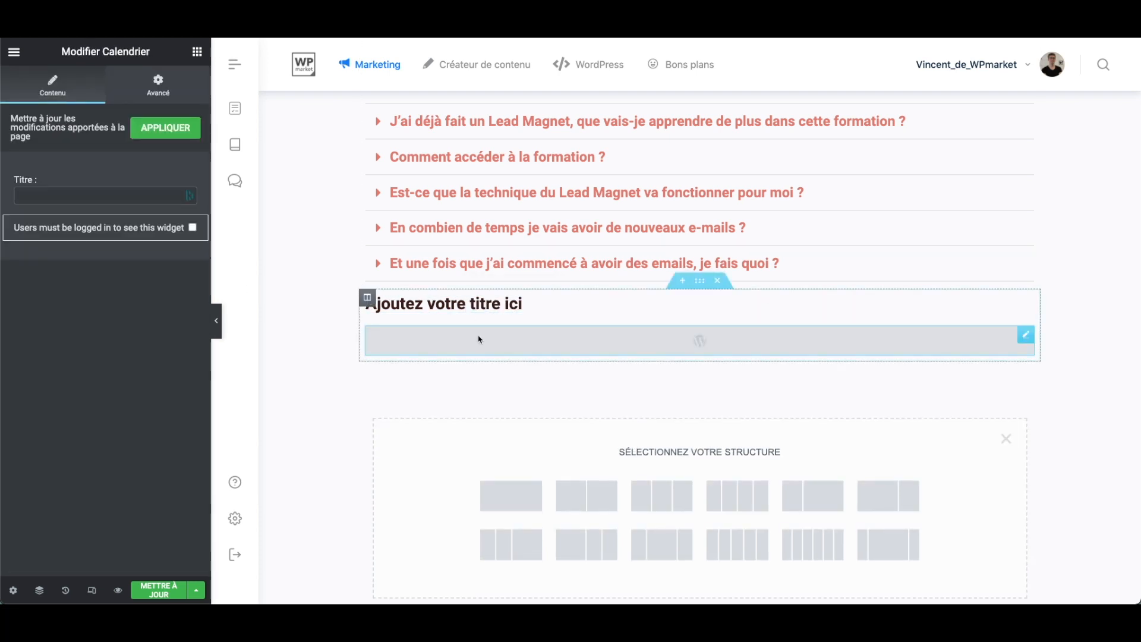
{"action": "right_click", "coordinate": [478, 344]}
{"action": "left_click", "coordinate": [526, 539]}
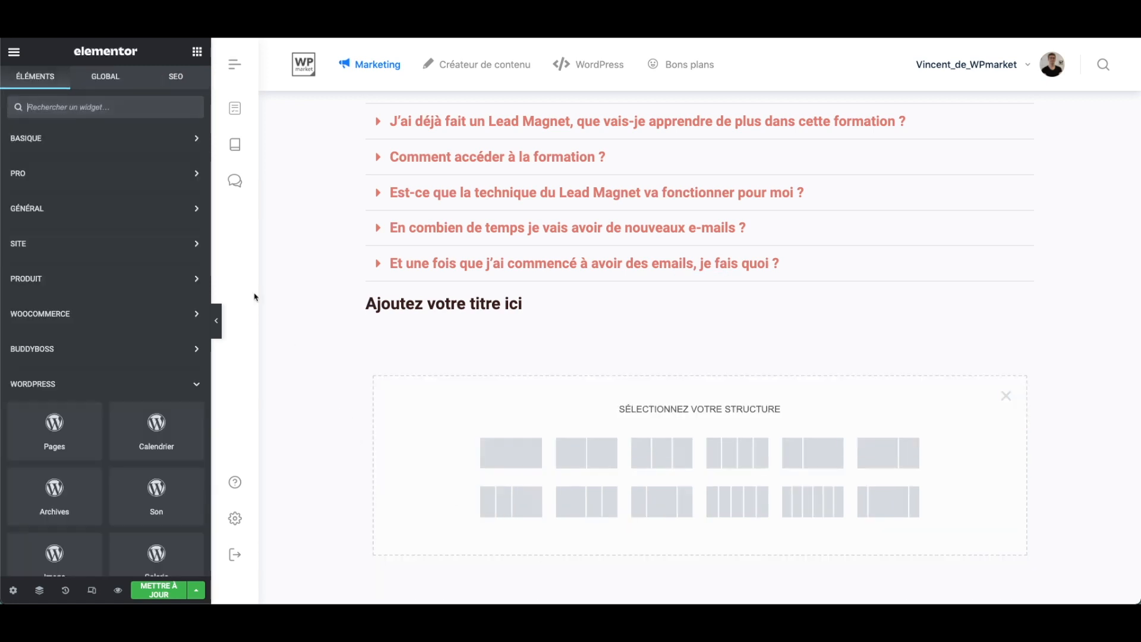
- Add the Syllabus du cours widget beneath the heading and delete it again
{"action": "scroll", "coordinate": [143, 374], "scroll_direction": "down", "scroll_amount": 8}
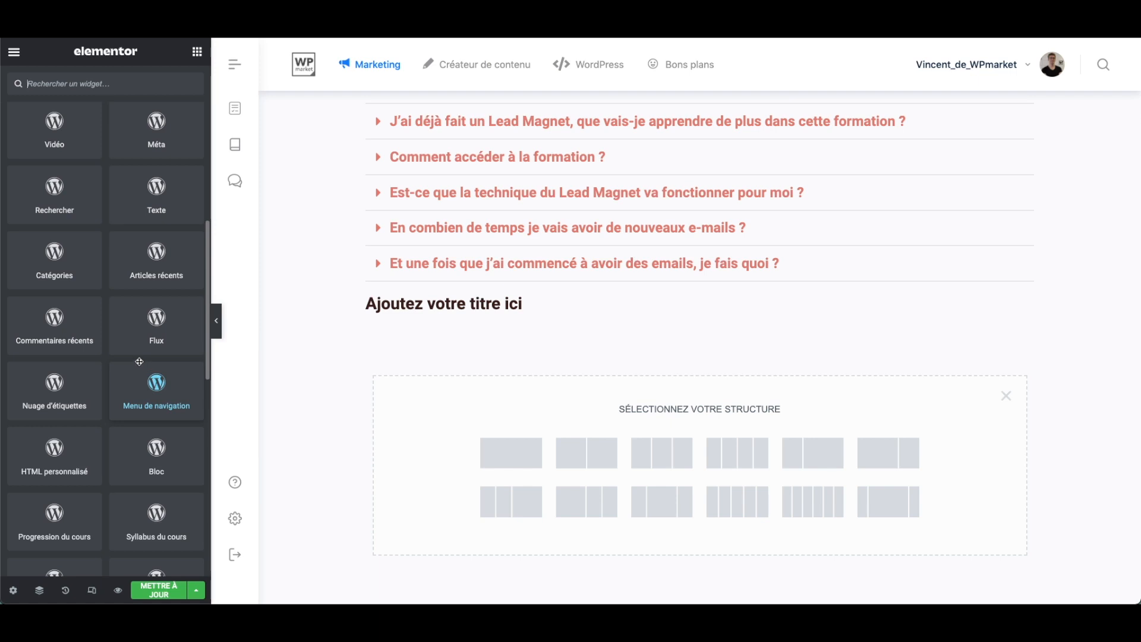
{"action": "scroll", "coordinate": [159, 420], "scroll_direction": "down", "scroll_amount": 2}
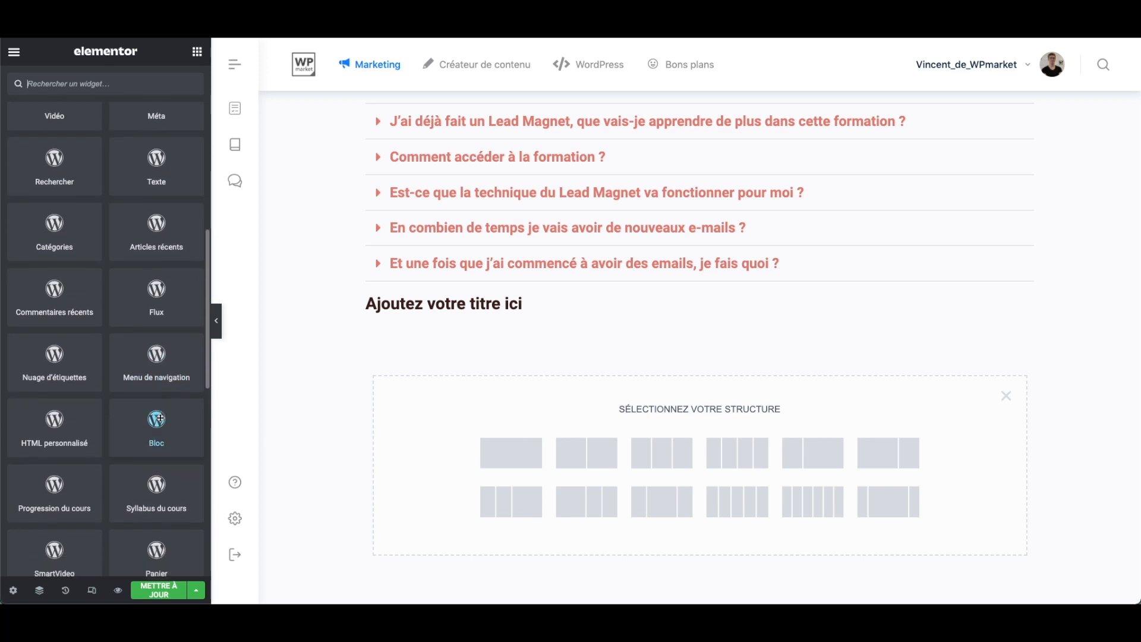
{"action": "left_click_drag", "start_coordinate": [151, 466], "coordinate": [525, 321]}
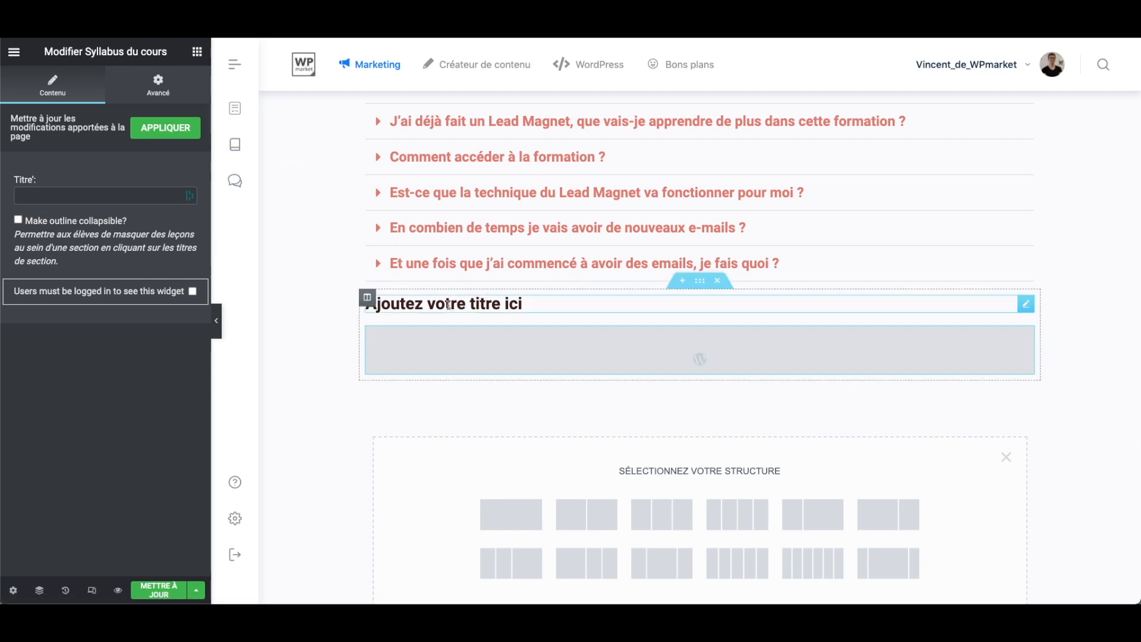
{"action": "right_click", "coordinate": [513, 359]}
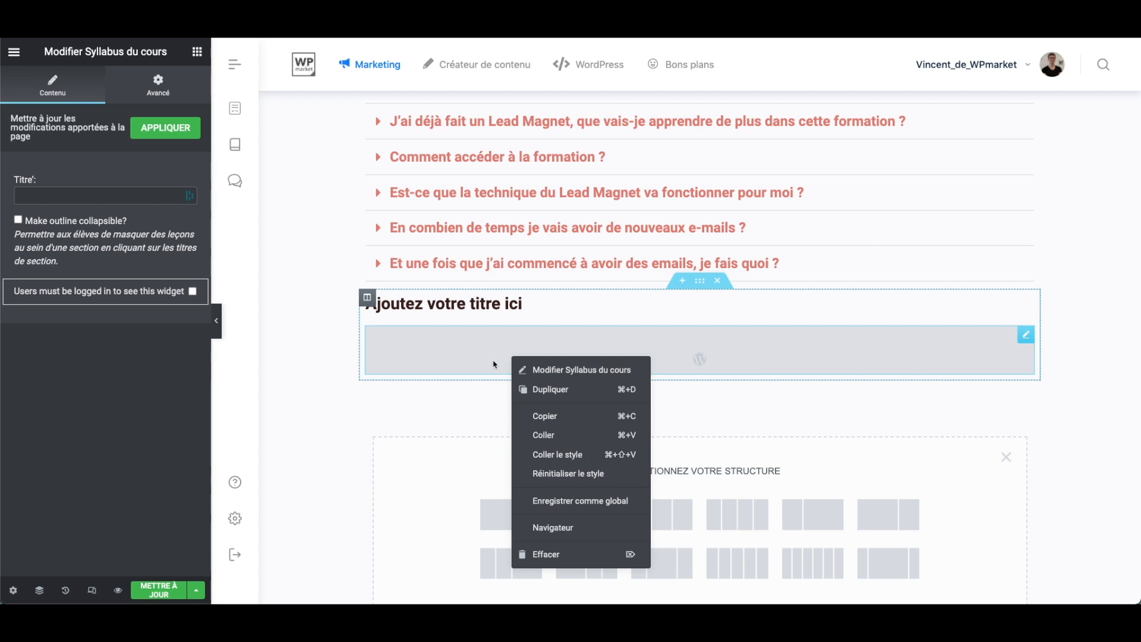
{"action": "left_click", "coordinate": [544, 554]}
- Add the Progression du cours widget beneath the heading and delete it again
{"action": "scroll", "coordinate": [59, 387], "scroll_direction": "down", "scroll_amount": 10}
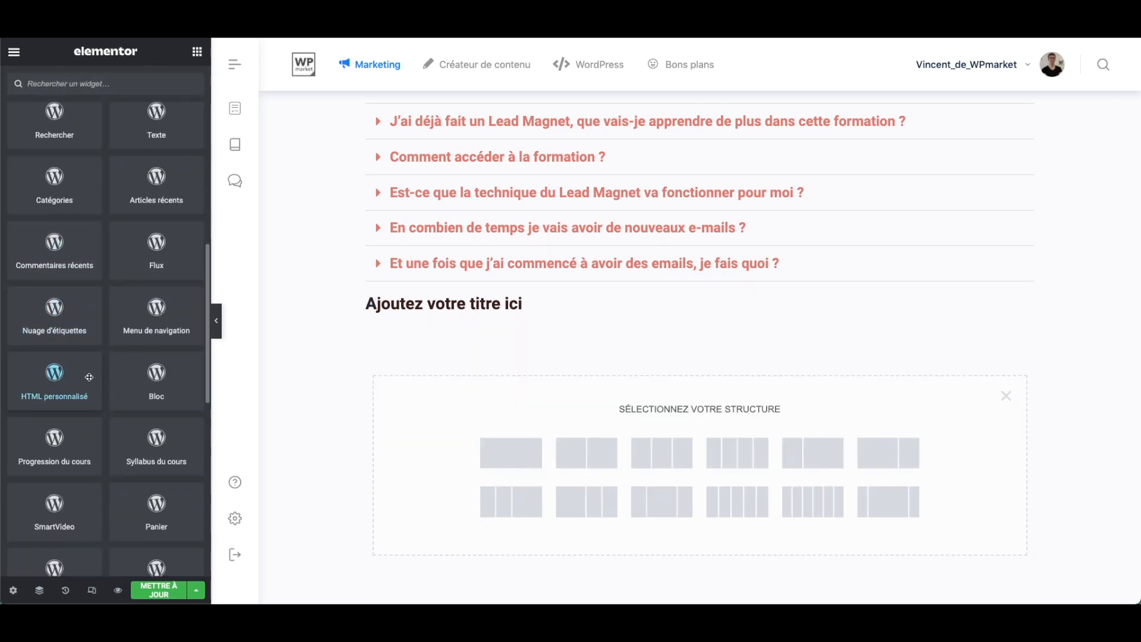
{"action": "scroll", "coordinate": [169, 459], "scroll_direction": "down", "scroll_amount": 1}
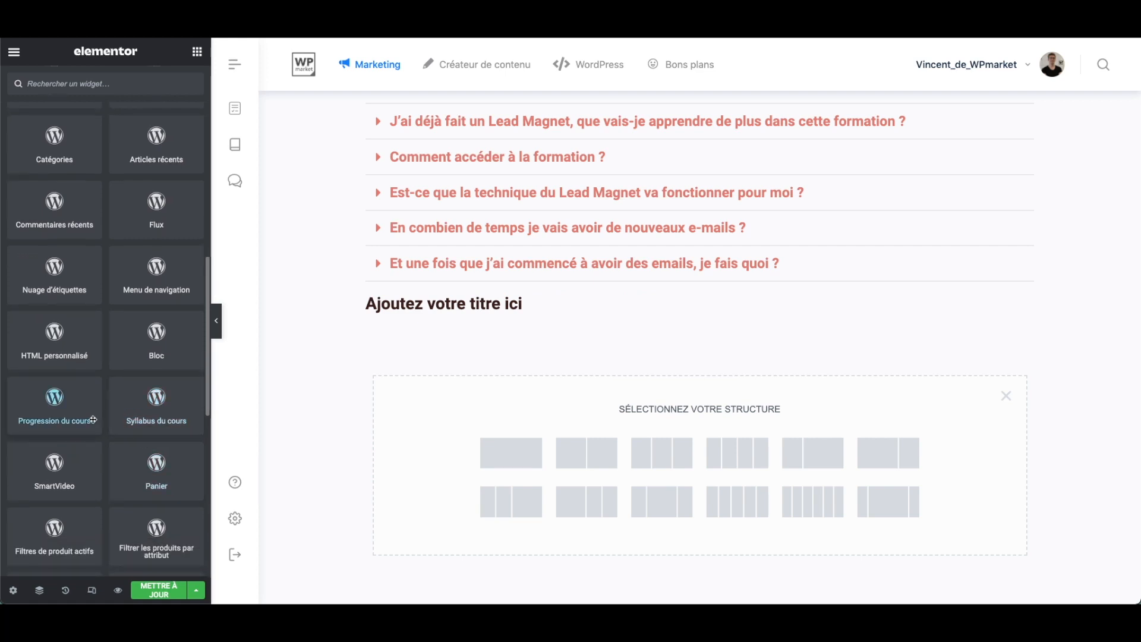
{"action": "left_click_drag", "start_coordinate": [59, 407], "coordinate": [501, 316]}
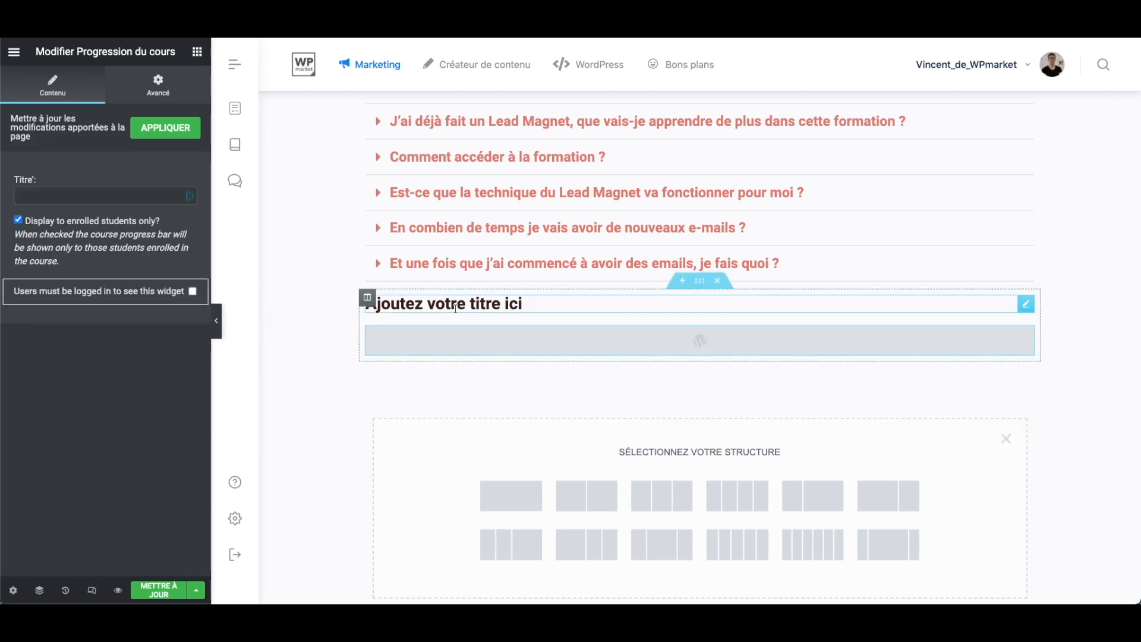
{"action": "right_click", "coordinate": [454, 334]}
{"action": "left_click", "coordinate": [481, 531]}
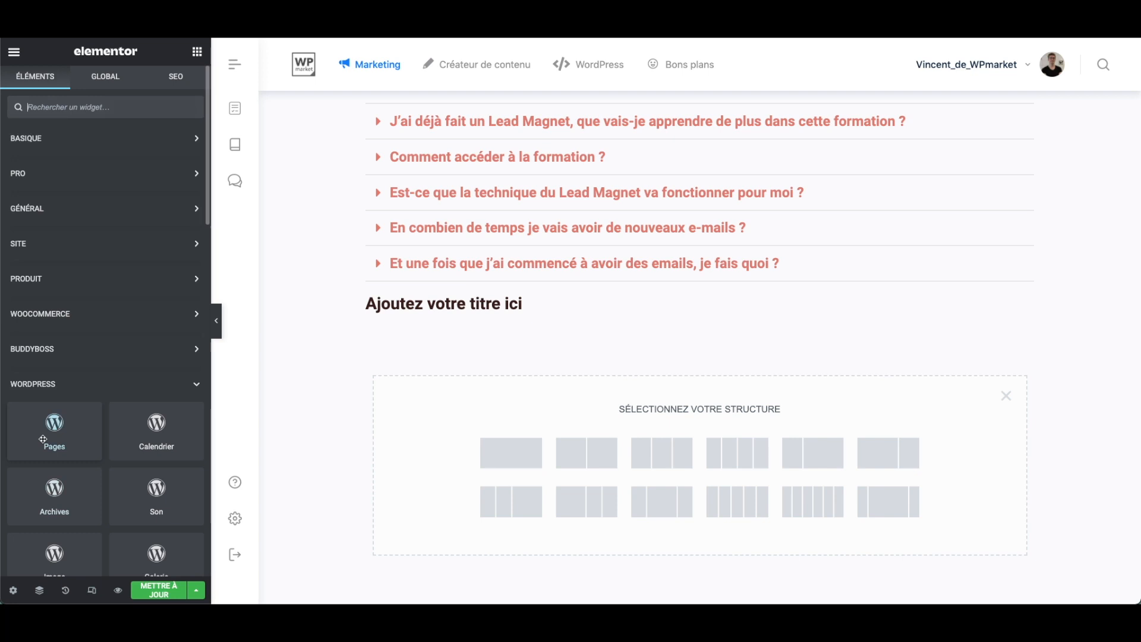
- Place a Calendrier widget beneath the heading and compare its content and advanced settings
{"action": "scroll", "coordinate": [116, 403], "scroll_direction": "down", "scroll_amount": 3}
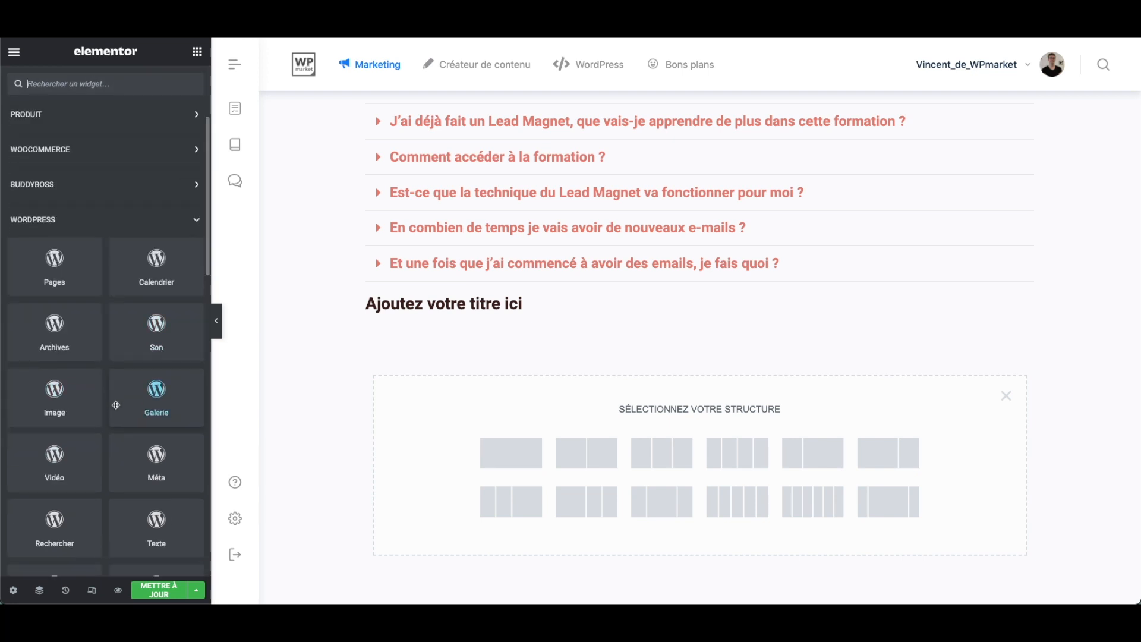
{"action": "left_click_drag", "start_coordinate": [157, 270], "coordinate": [459, 322]}
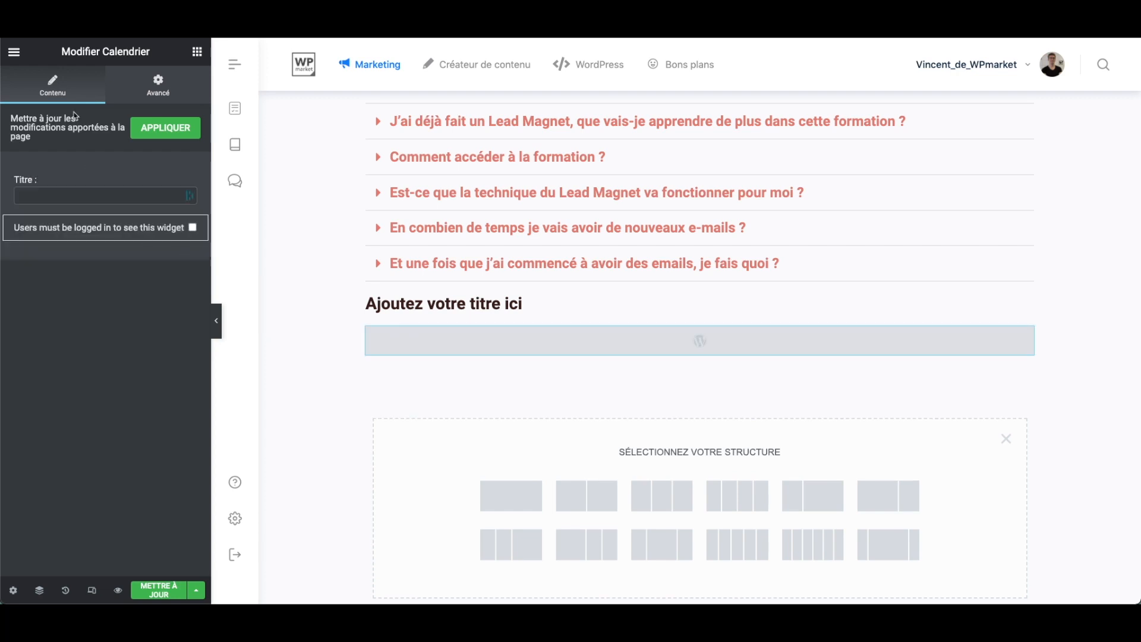
{"action": "left_click", "coordinate": [143, 93]}
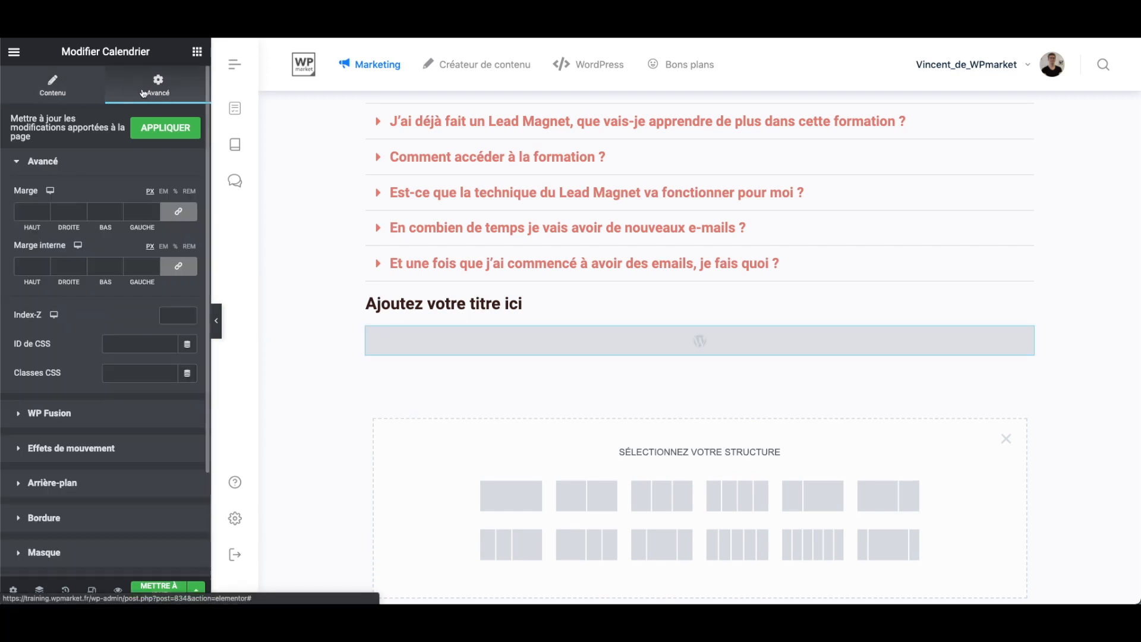
{"action": "left_click", "coordinate": [77, 96]}
{"action": "left_click", "coordinate": [181, 94]}
{"action": "left_click", "coordinate": [77, 90]}
{"action": "left_click", "coordinate": [144, 92]}
- Delete the Calendrier widget beneath the heading
{"action": "right_click", "coordinate": [427, 339]}
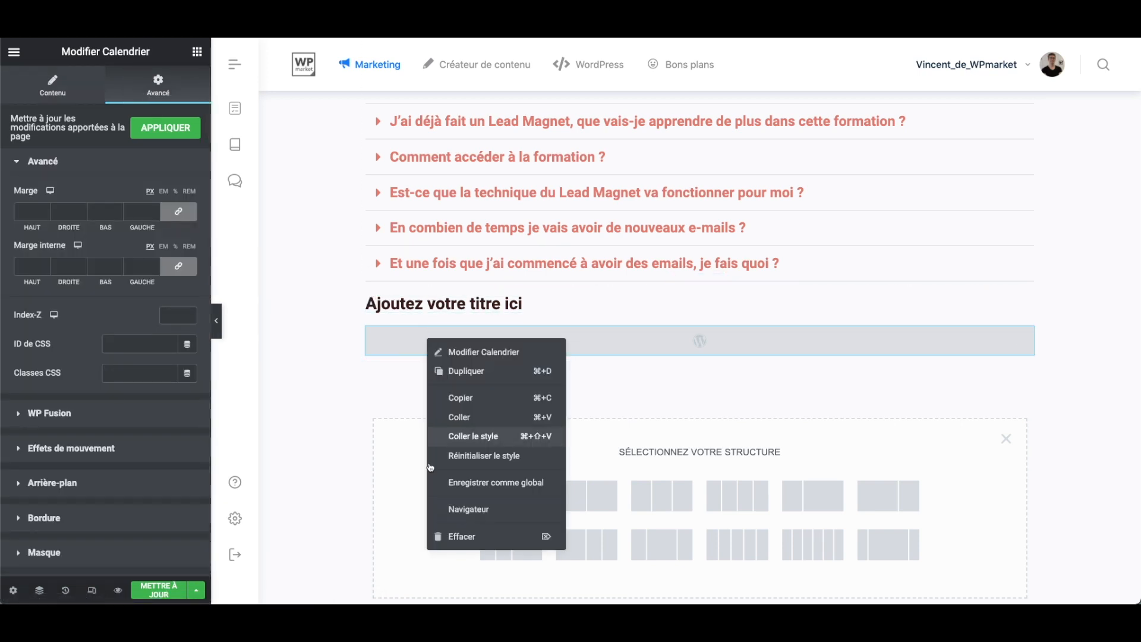
{"action": "left_click", "coordinate": [464, 537]}
- Examine the remaining WordPress widgets, including the product and (BB) ones
{"action": "scroll", "coordinate": [139, 511], "scroll_direction": "down", "scroll_amount": 10}
{"action": "scroll", "coordinate": [139, 512], "scroll_direction": "up", "scroll_amount": 1}
{"action": "scroll", "coordinate": [138, 511], "scroll_direction": "down", "scroll_amount": 1}
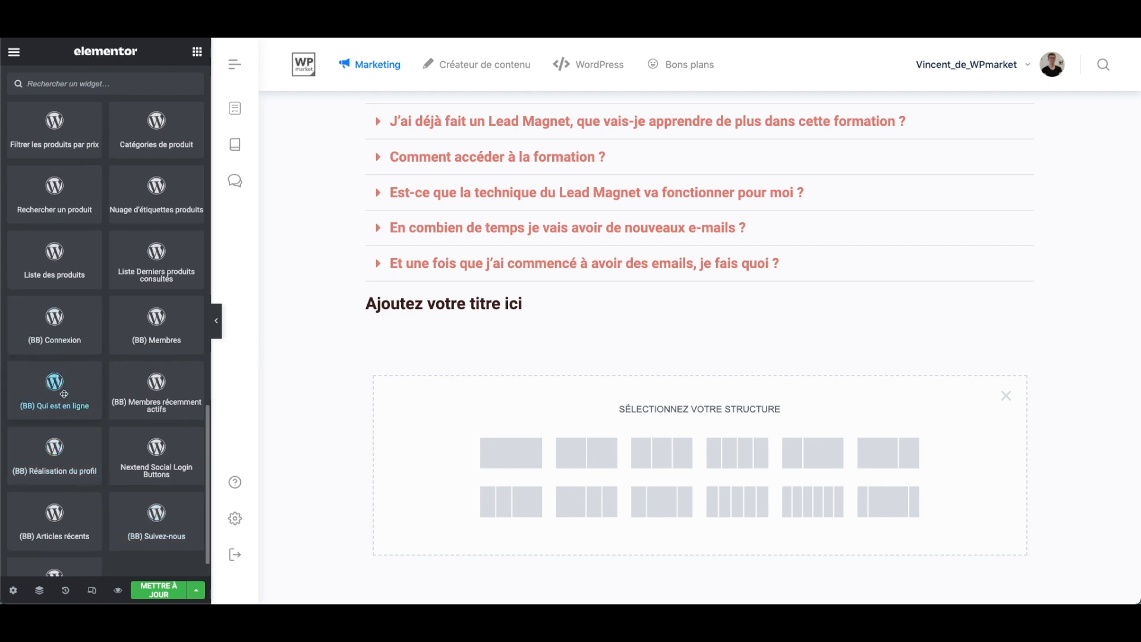
- Place the (BB) Connexion widget beneath the heading and apply the modifications to the page
{"action": "mouse_move", "coordinate": [66, 395]}
{"action": "left_mouse_down"}
{"action": "mouse_move", "coordinate": [256, 370]}
{"action": "mouse_move", "coordinate": [453, 318]}
{"action": "mouse_move", "coordinate": [65, 386]}
{"action": "left_mouse_up"}
{"action": "left_click_drag", "start_coordinate": [54, 321], "coordinate": [510, 312]}
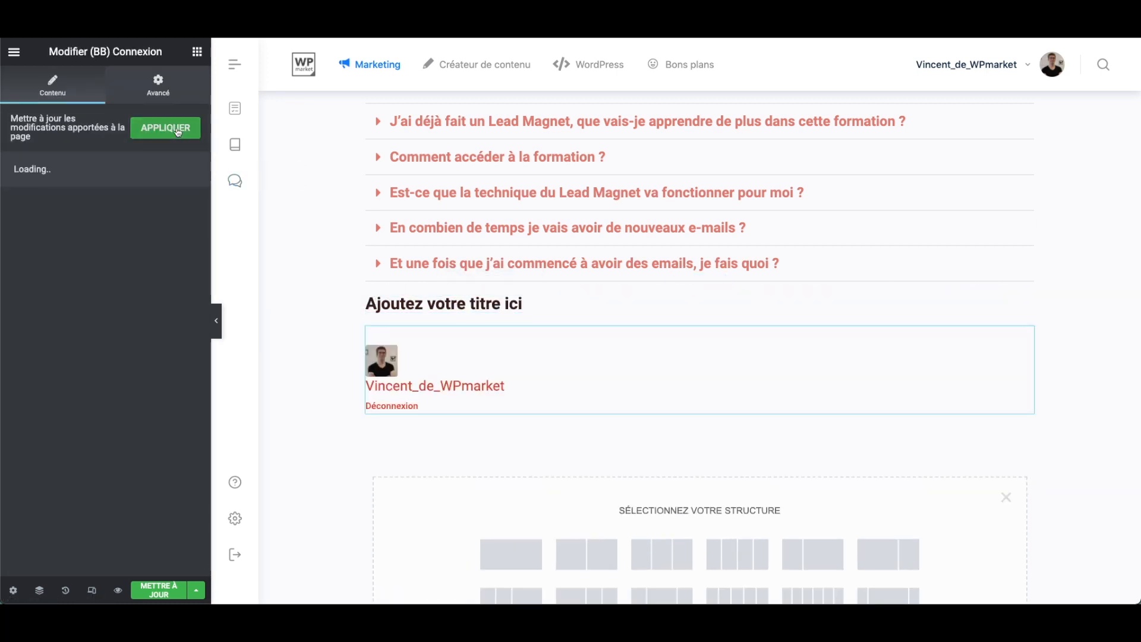
{"action": "left_click", "coordinate": [177, 132]}
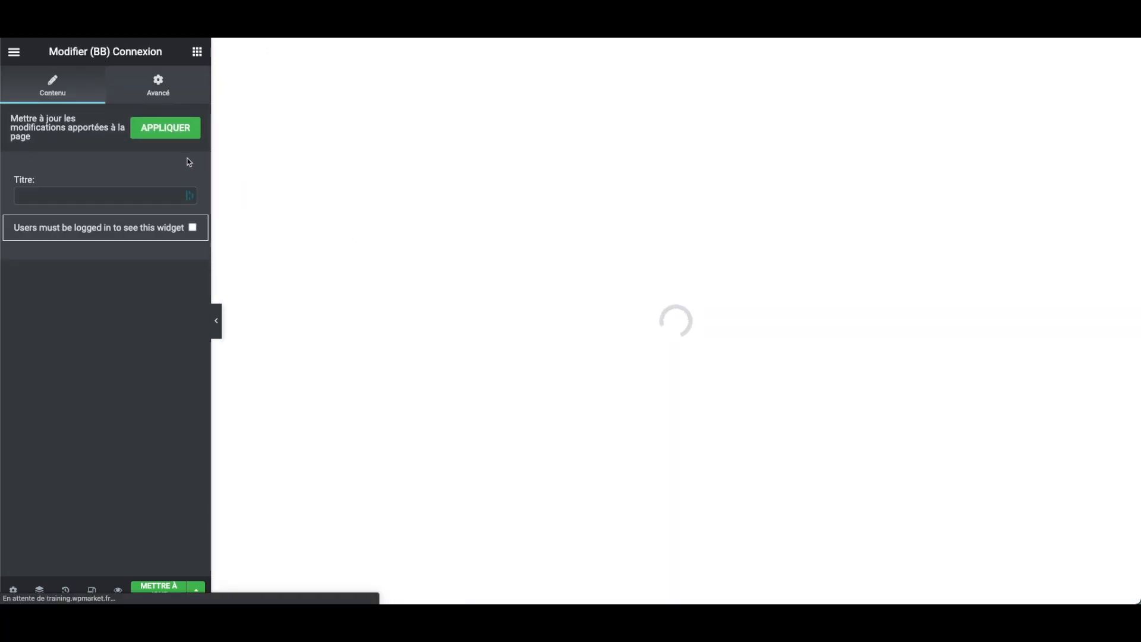
- Reopen the (BB) Connexion widget for editing and open its custom CSS editor in the advanced settings
{"action": "scroll", "coordinate": [566, 348], "scroll_direction": "up", "scroll_amount": 10}
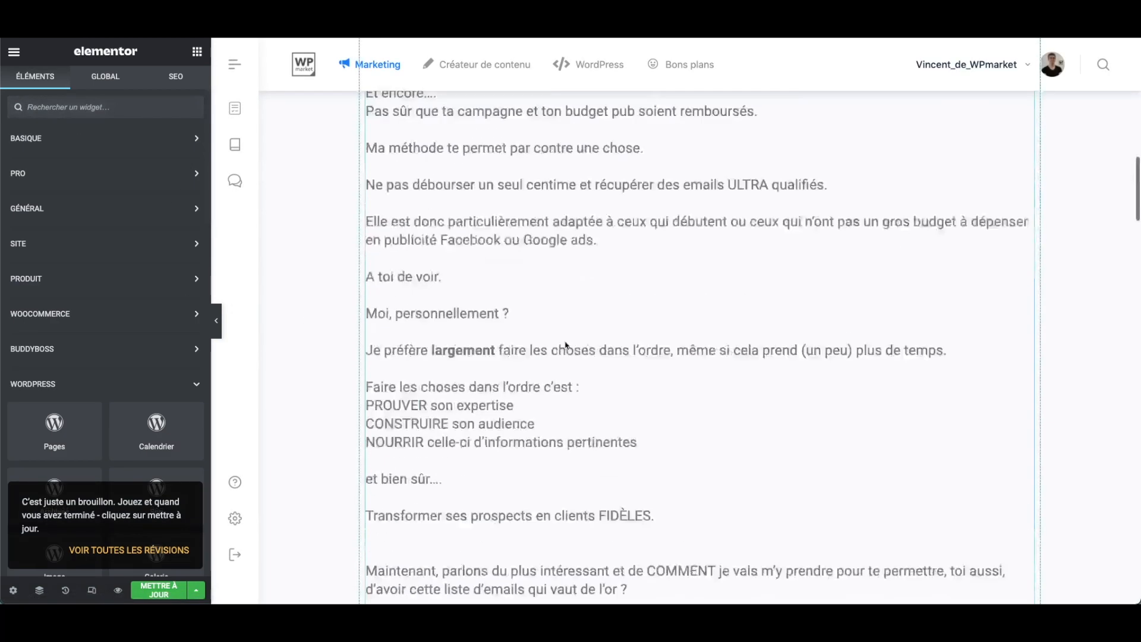
{"action": "scroll", "coordinate": [565, 348], "scroll_direction": "down", "scroll_amount": 20}
{"action": "scroll", "coordinate": [565, 348], "scroll_direction": "up", "scroll_amount": 2}
{"action": "scroll", "coordinate": [566, 345], "scroll_direction": "up", "scroll_amount": 3}
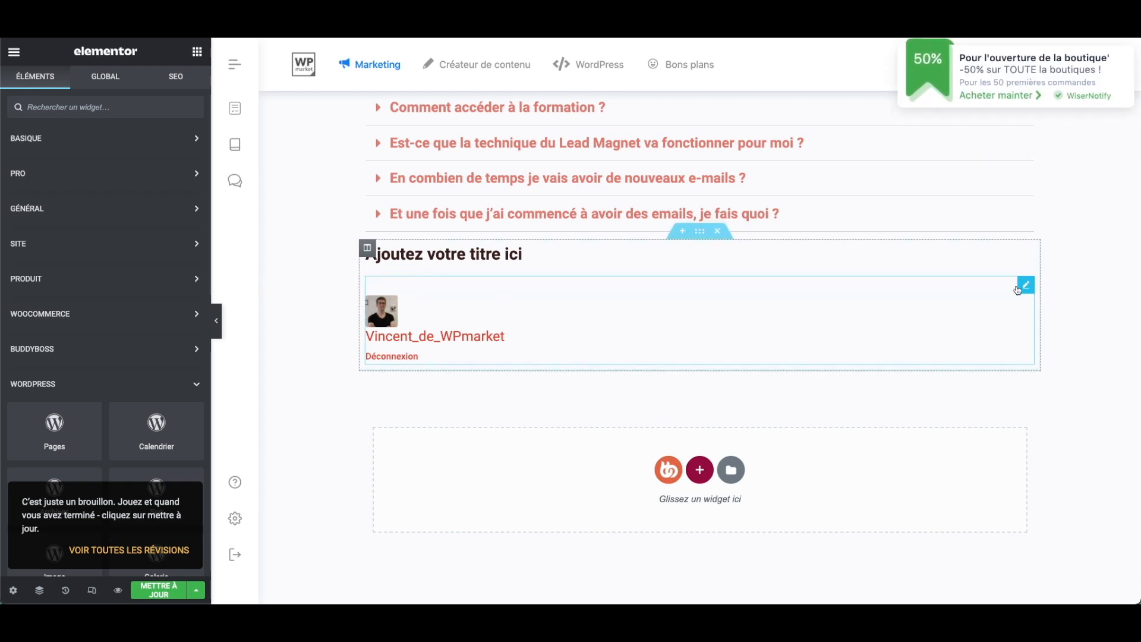
{"action": "left_click", "coordinate": [1026, 284]}
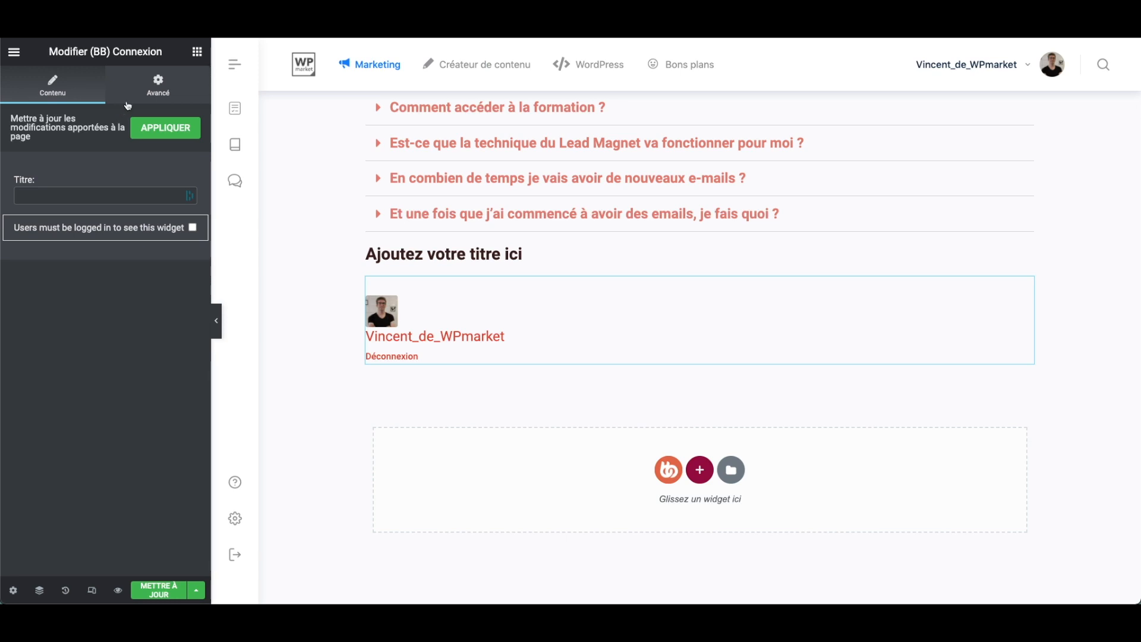
{"action": "left_click", "coordinate": [150, 90]}
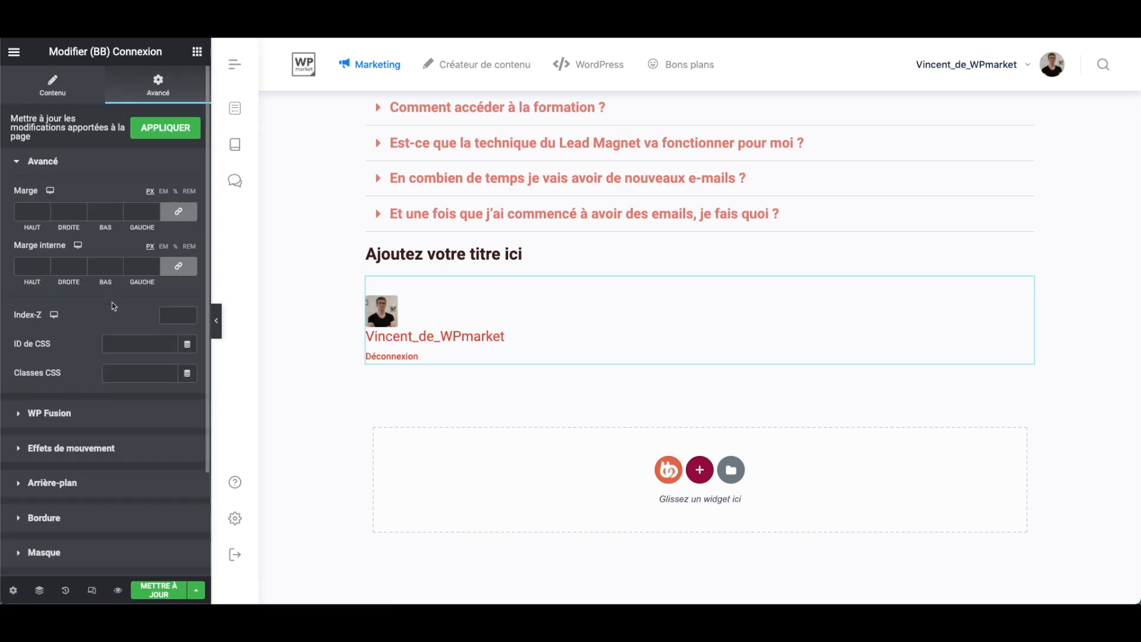
{"action": "scroll", "coordinate": [116, 357], "scroll_direction": "down", "scroll_amount": 3}
{"action": "left_click", "coordinate": [102, 563]}
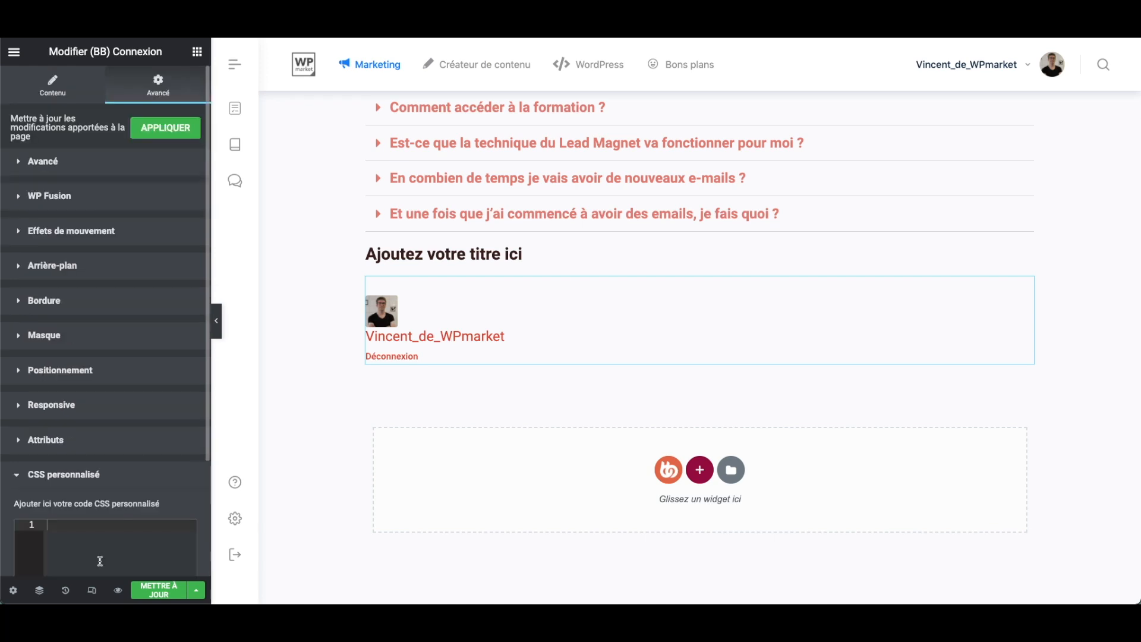
{"action": "scroll", "coordinate": [124, 403], "scroll_direction": "down", "scroll_amount": 3}
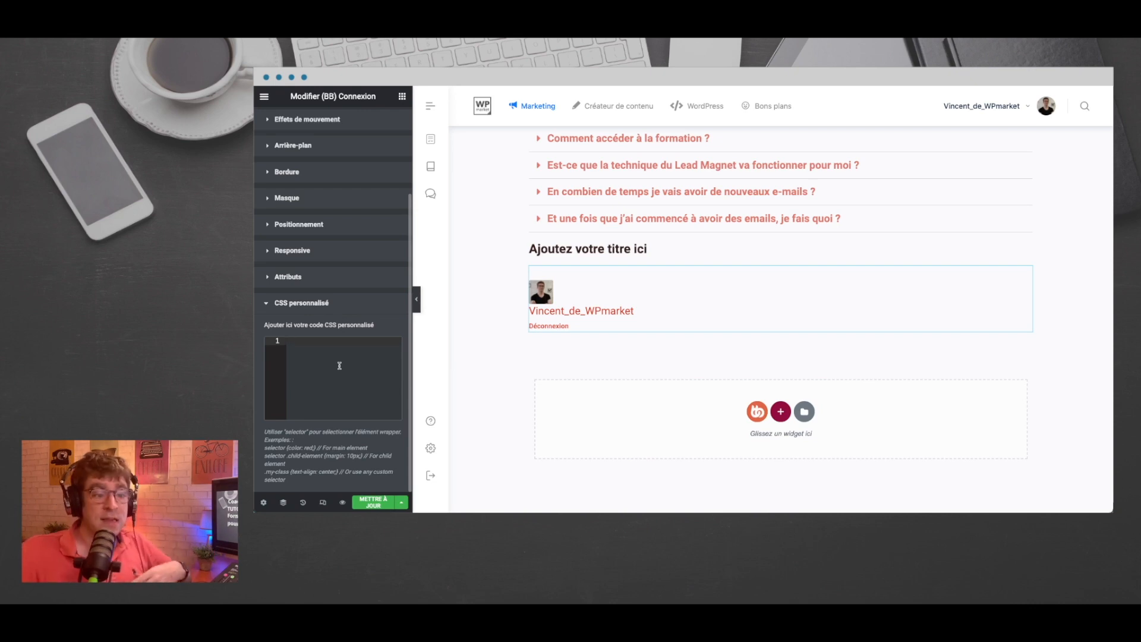
{"action": "left_click", "coordinate": [340, 366]}
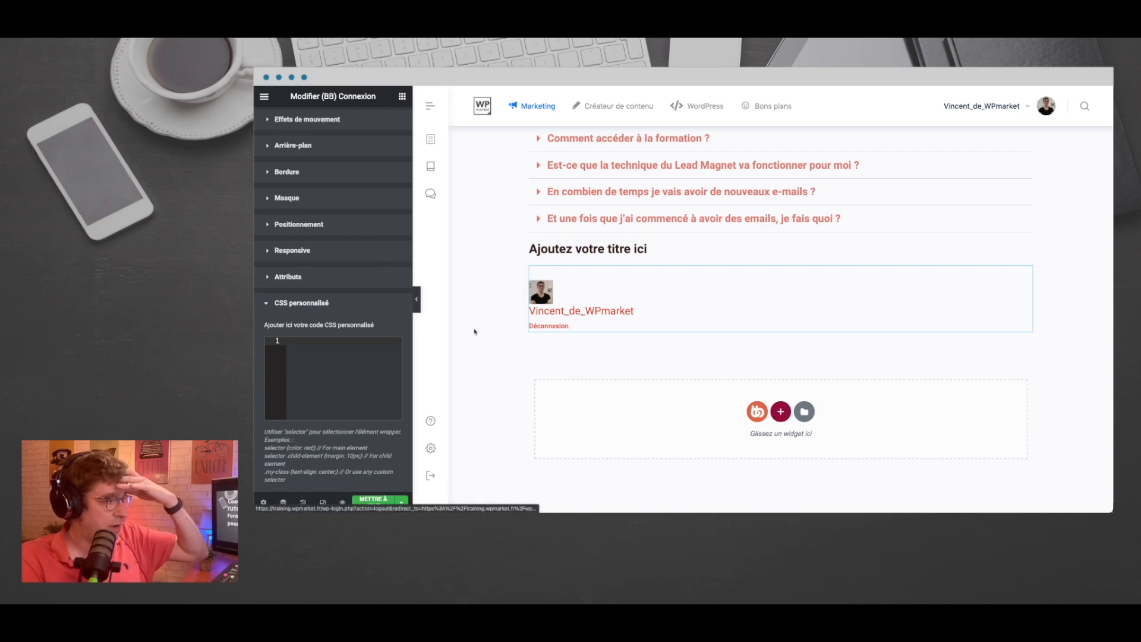
{"action": "right_click", "coordinate": [474, 329]}
{"action": "left_click", "coordinate": [513, 504]}
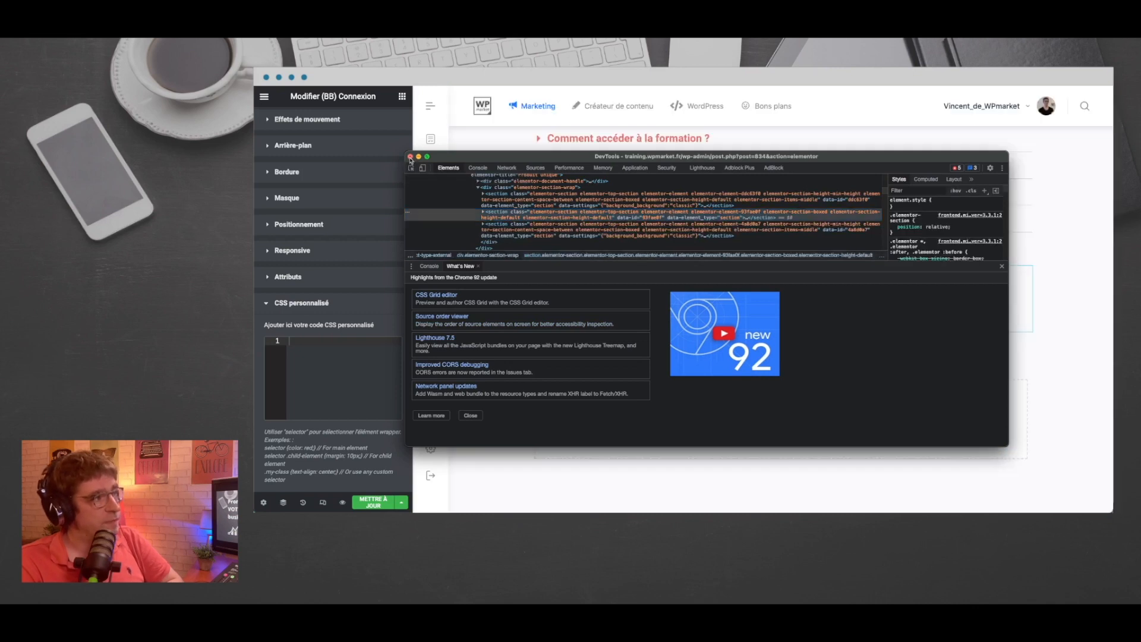
{"action": "left_click", "coordinate": [410, 157]}
- Preview the page modifications and find the (BB) Connexion widget near the end of the page
{"action": "left_click", "coordinate": [374, 502]}
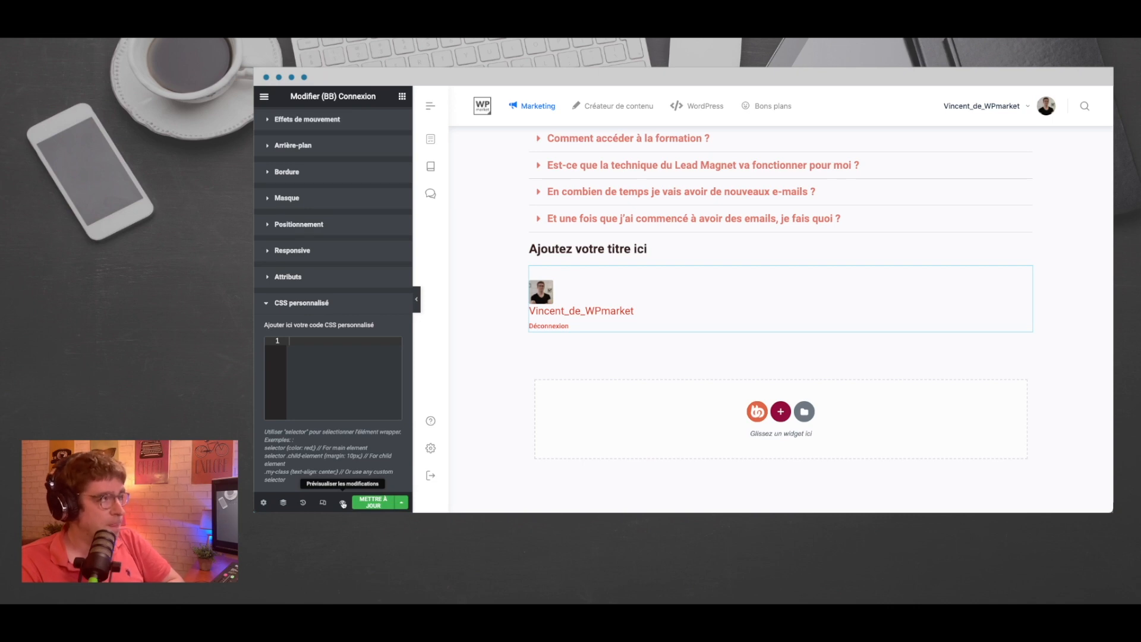
{"action": "left_click", "coordinate": [343, 503]}
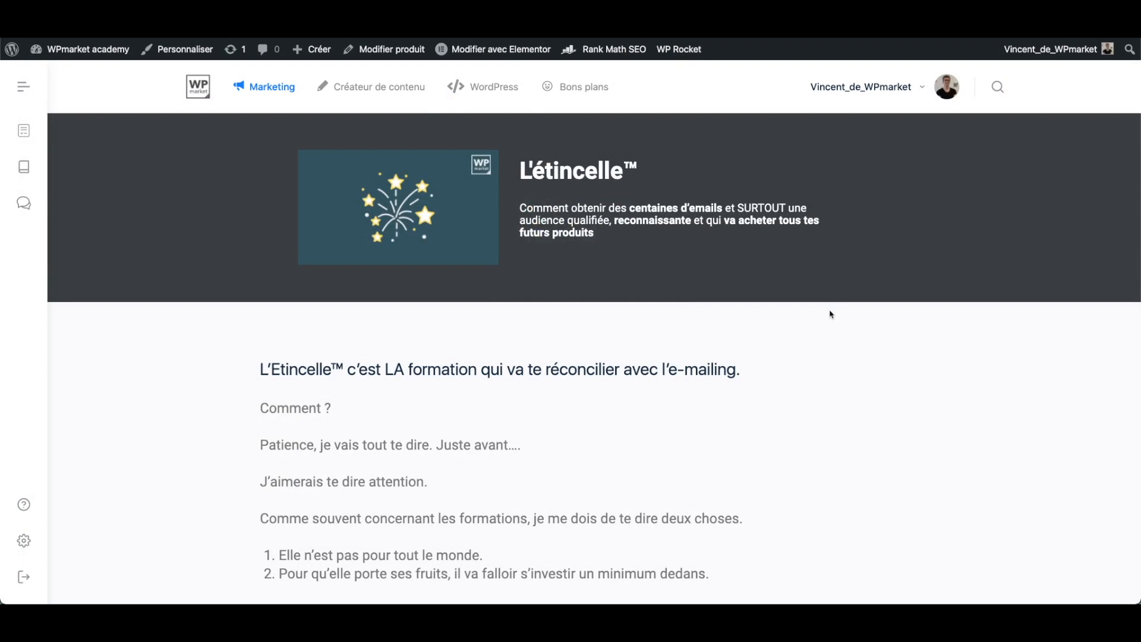
{"action": "scroll", "coordinate": [803, 372], "scroll_direction": "down", "scroll_amount": 10}
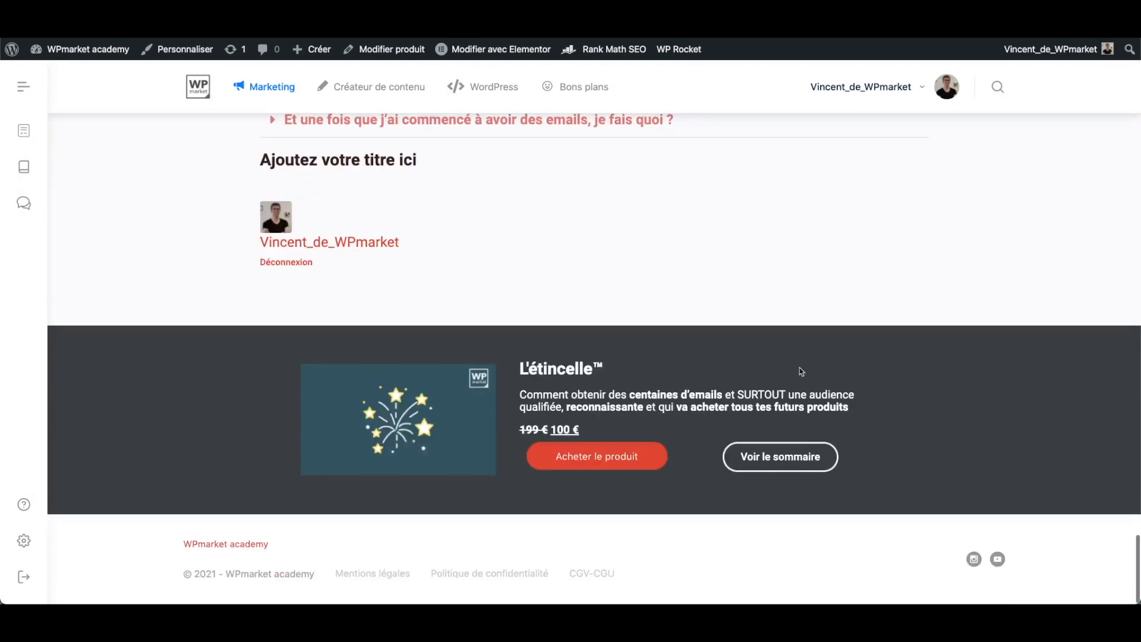
{"action": "scroll", "coordinate": [535, 339], "scroll_direction": "up", "scroll_amount": 2}
- Inspect the login widget's user link in the browser developer tools, with the tools window moved clear of the widget
{"action": "right_click", "coordinate": [503, 334]}
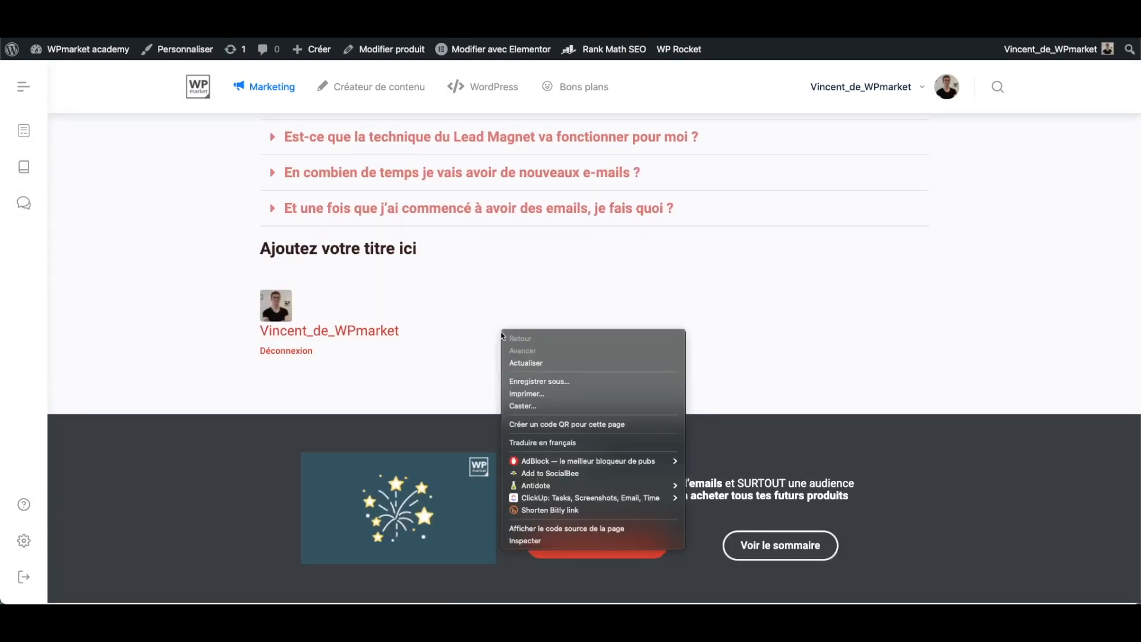
{"action": "left_click", "coordinate": [437, 447]}
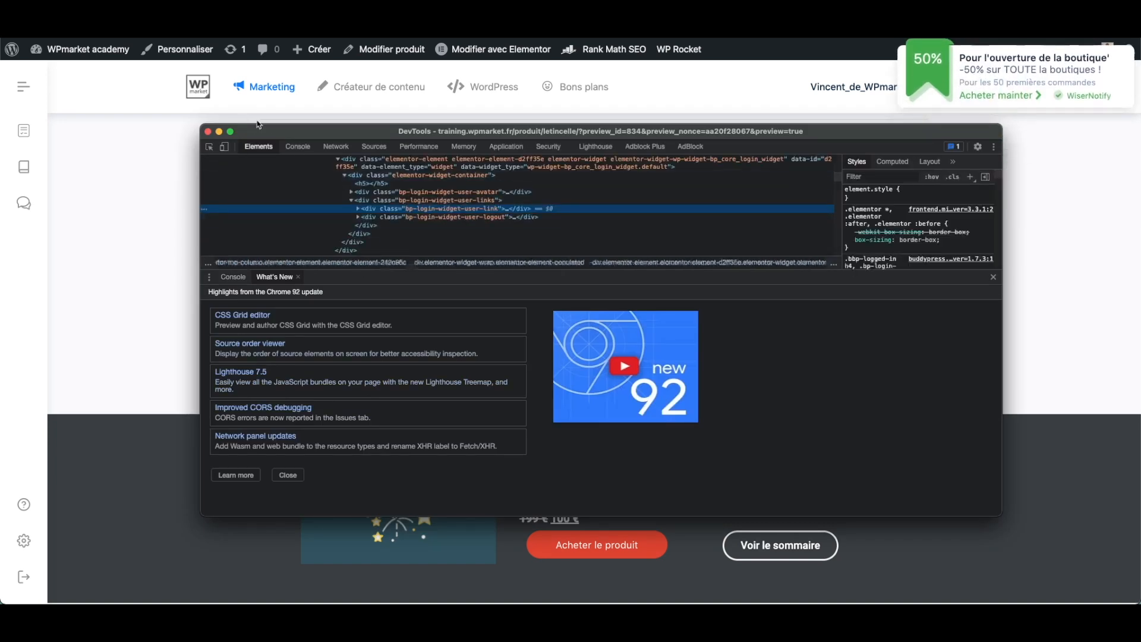
{"action": "left_click_drag", "start_coordinate": [280, 133], "coordinate": [503, 334]}
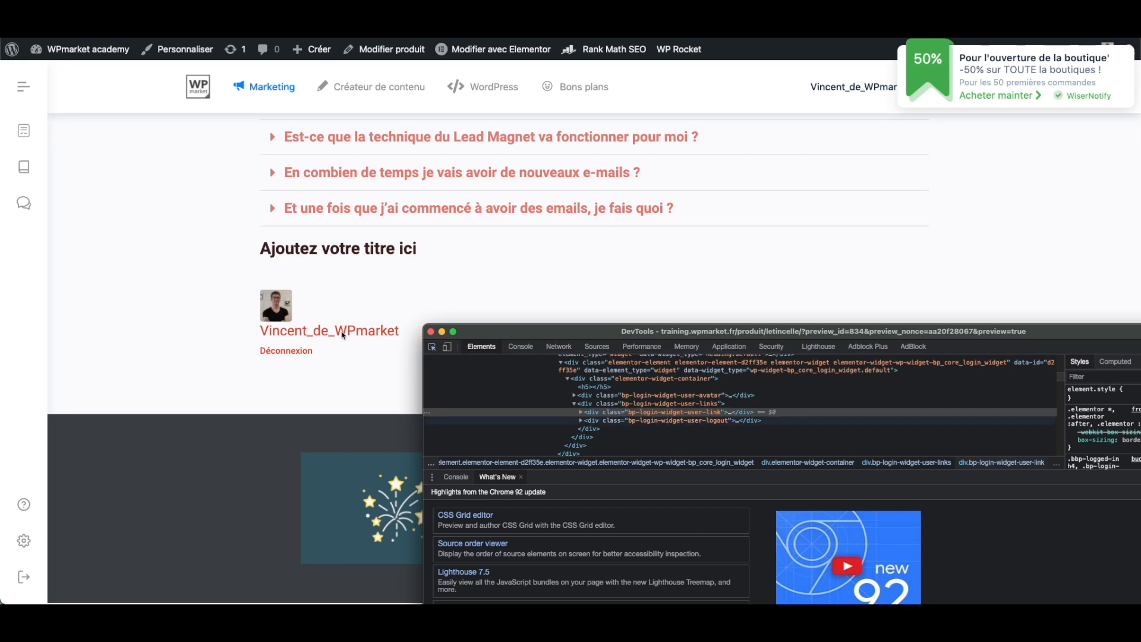
{"action": "left_click", "coordinate": [440, 350]}
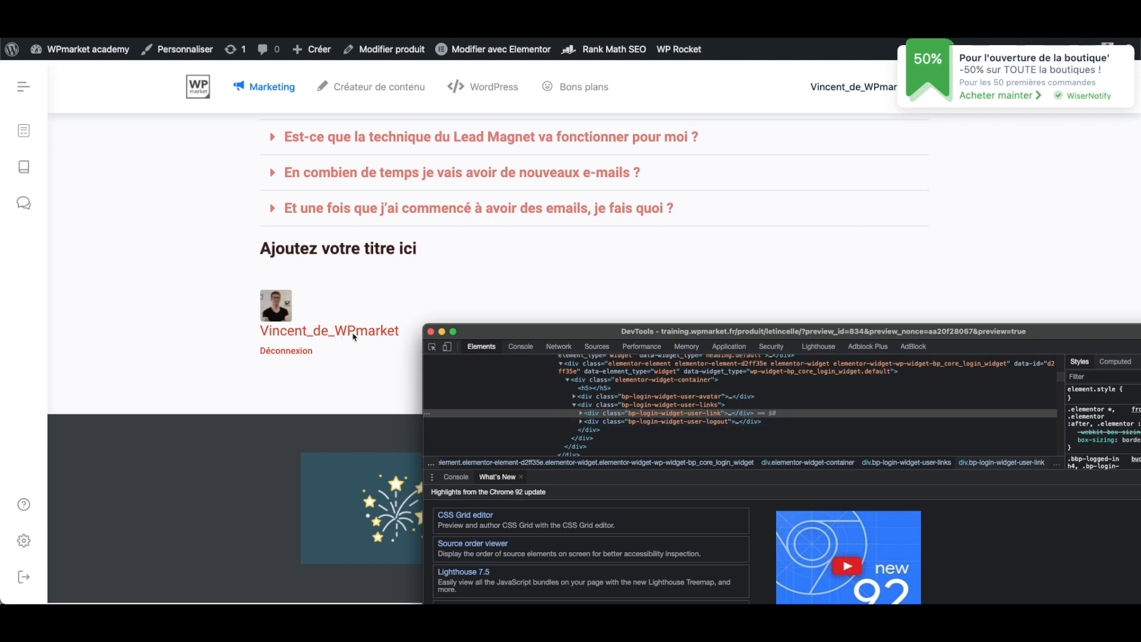
{"action": "left_click", "coordinate": [355, 336]}
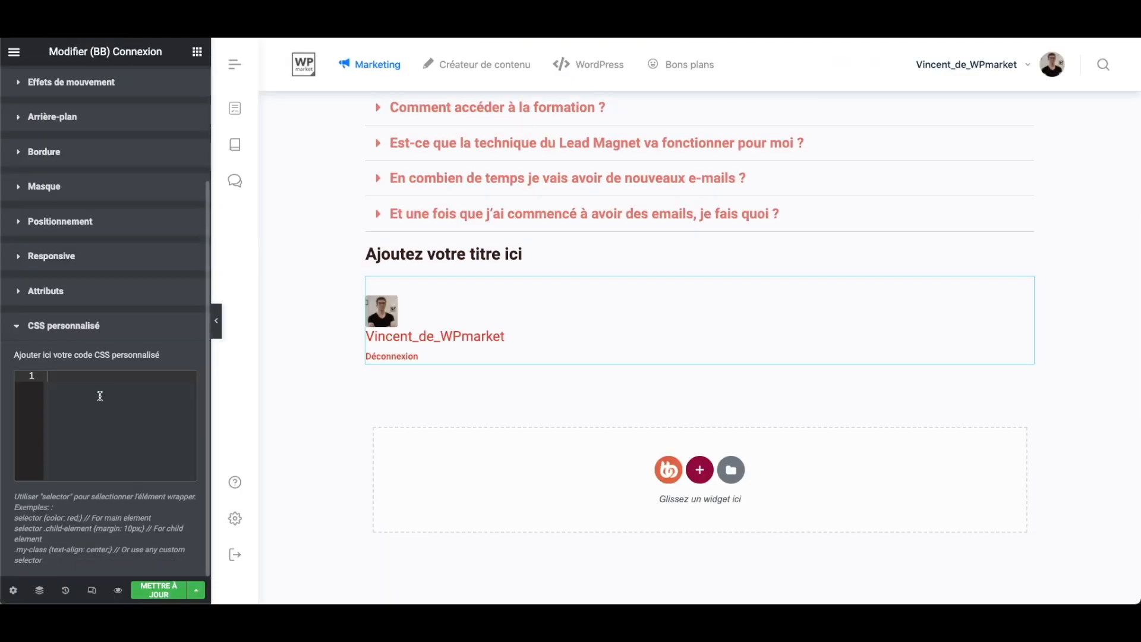
{"action": "left_click", "coordinate": [105, 395]}
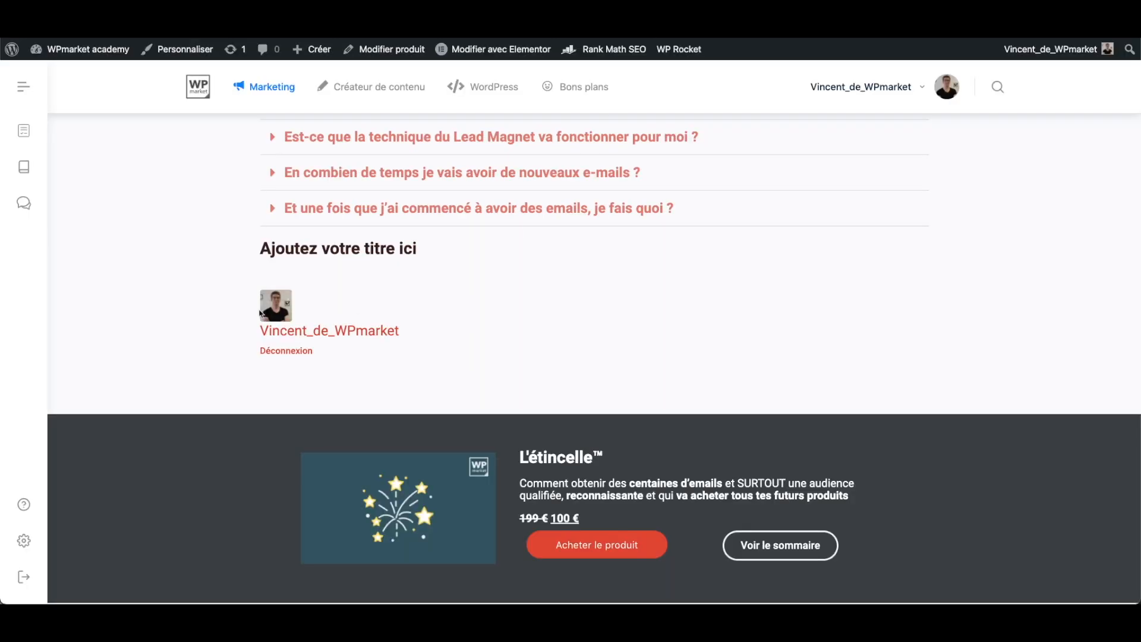
{"action": "right_click", "coordinate": [359, 319]}
{"action": "left_click", "coordinate": [261, 499]}
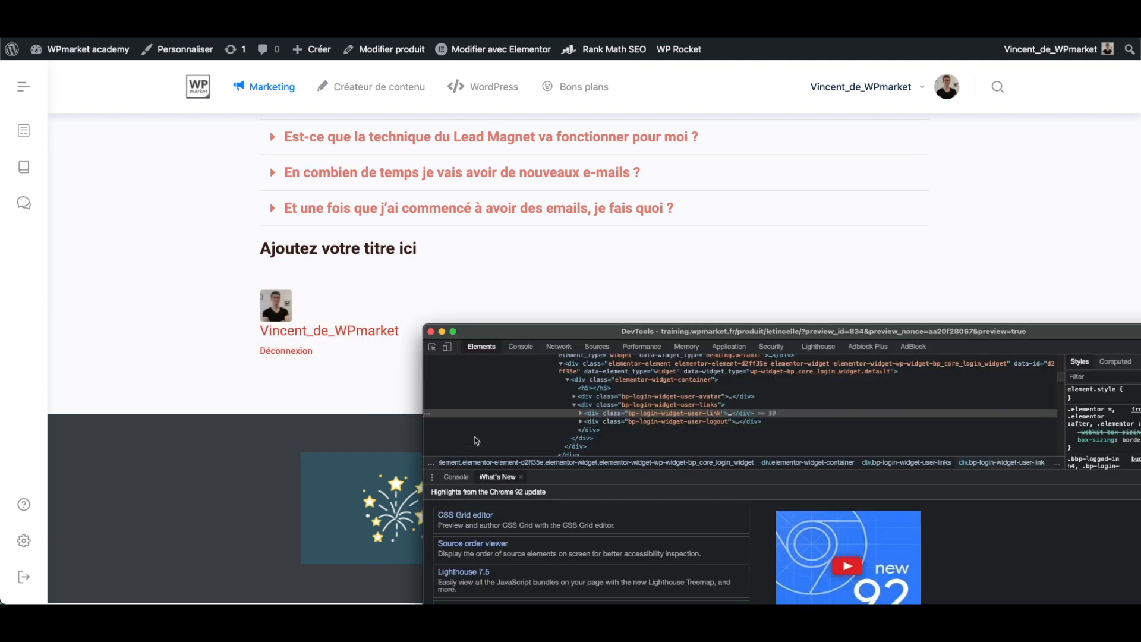
{"action": "left_click", "coordinate": [432, 347]}
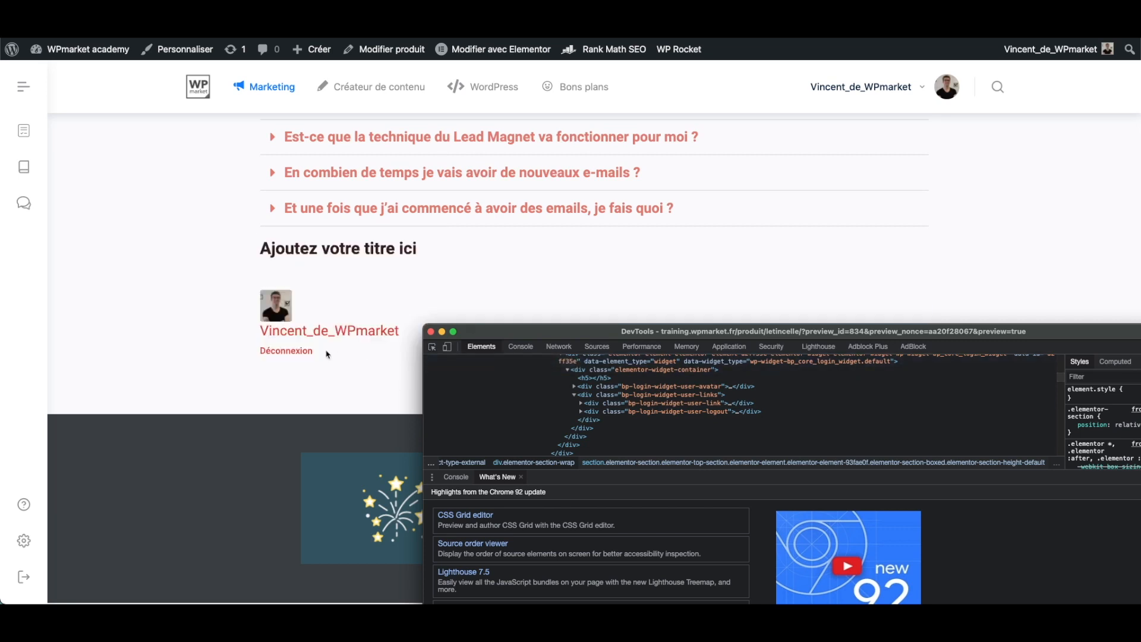
- Reposition and narrow the developer tools window, locate the bp-login-widget-user-logout div in the element tree, and copy its selector
{"action": "left_click_drag", "start_coordinate": [531, 333], "coordinate": [449, 151]}
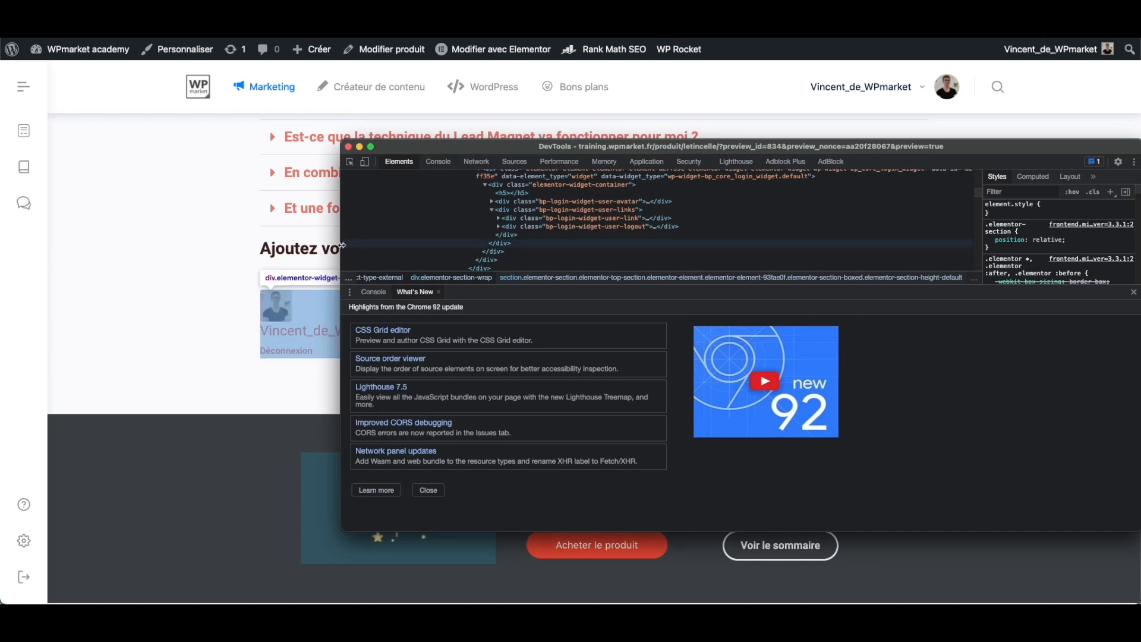
{"action": "left_click_drag", "start_coordinate": [341, 245], "coordinate": [501, 245]}
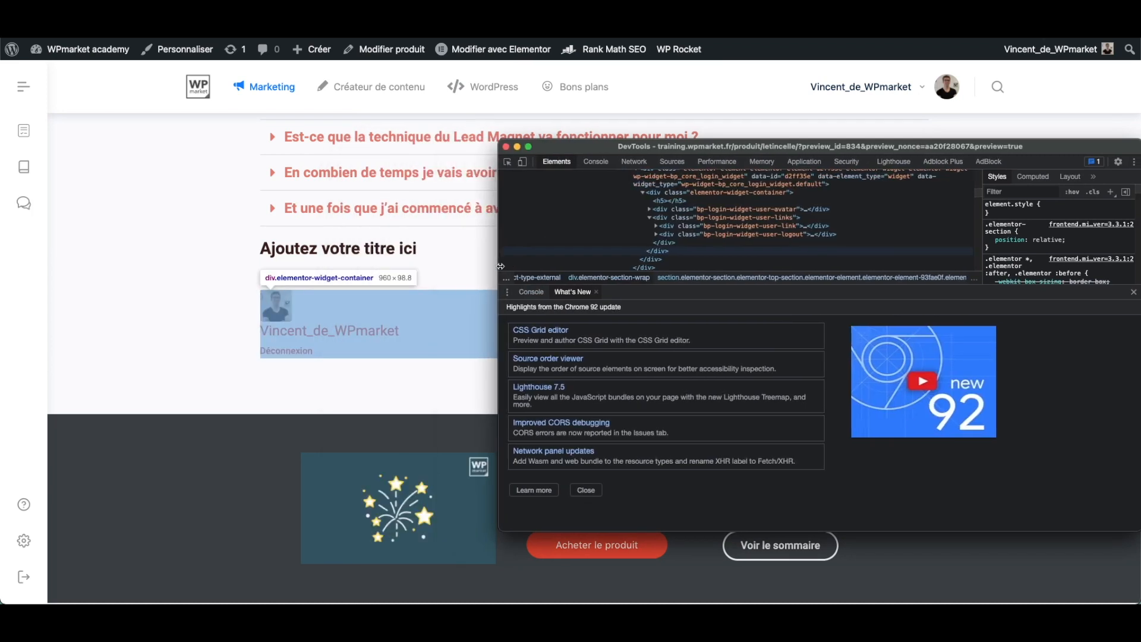
{"action": "left_click", "coordinate": [660, 262]}
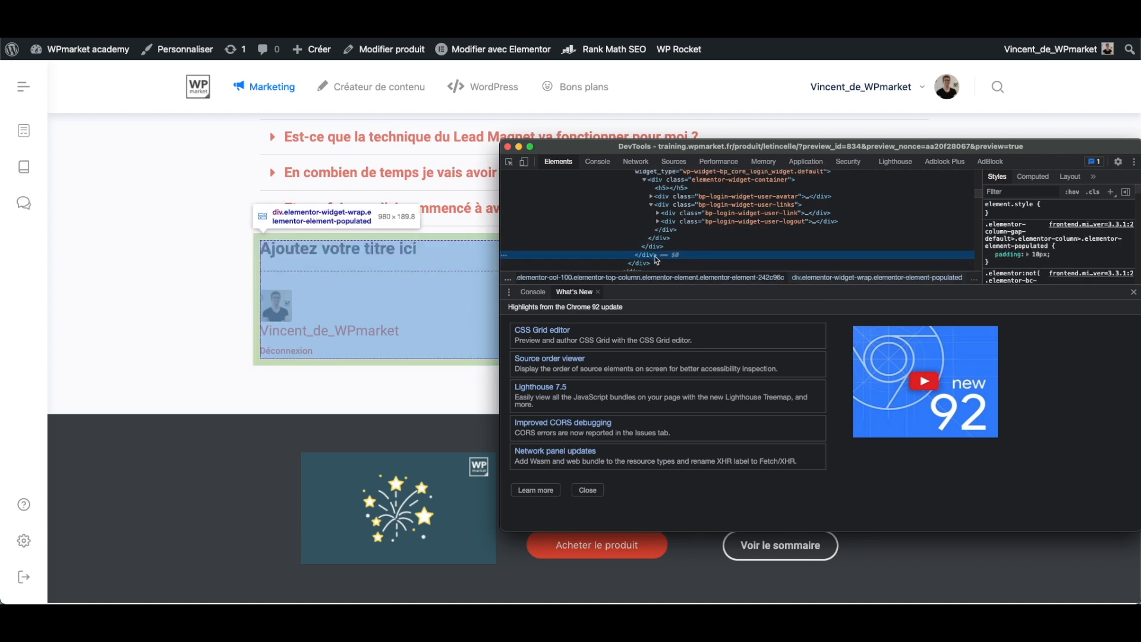
{"action": "scroll", "coordinate": [660, 256], "scroll_direction": "up", "scroll_amount": 3}
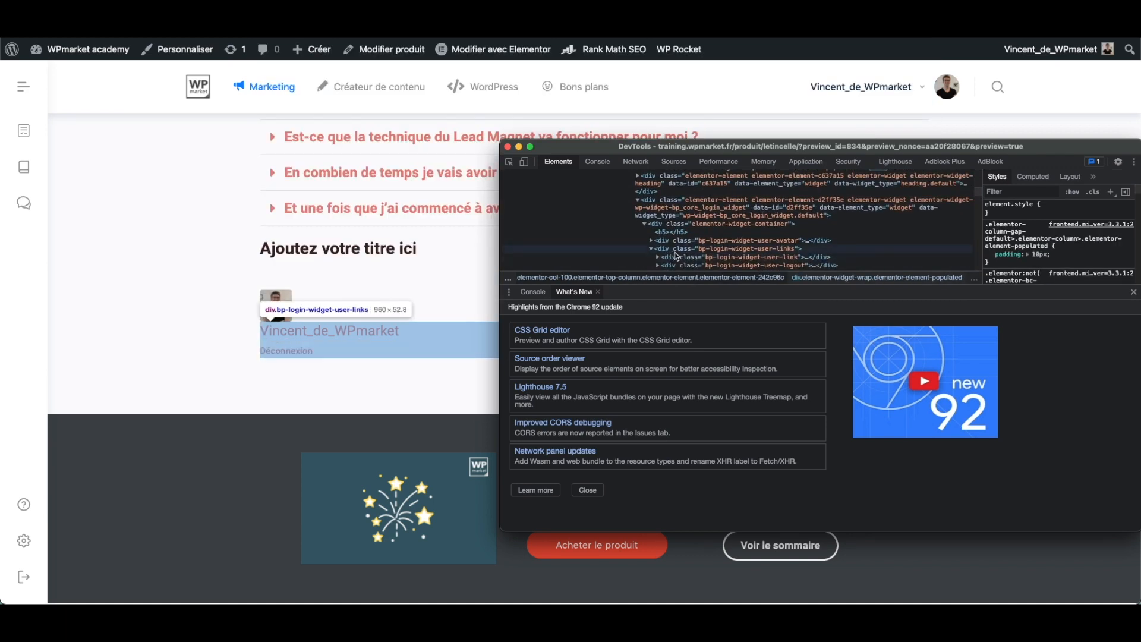
{"action": "scroll", "coordinate": [676, 256], "scroll_direction": "down", "scroll_amount": 2}
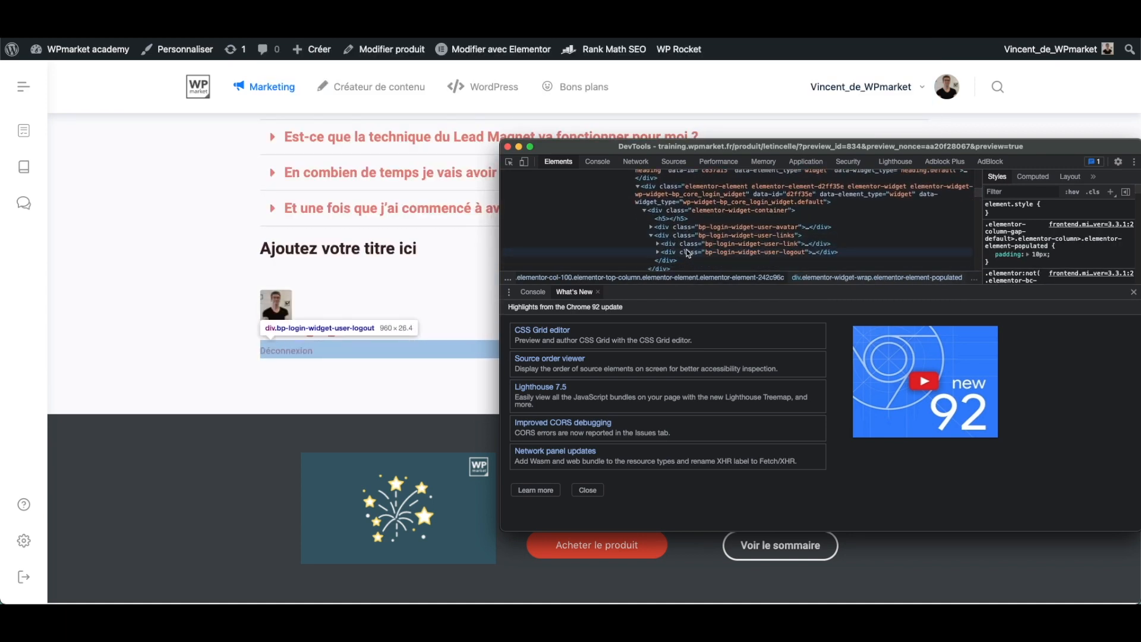
{"action": "left_click", "coordinate": [690, 254]}
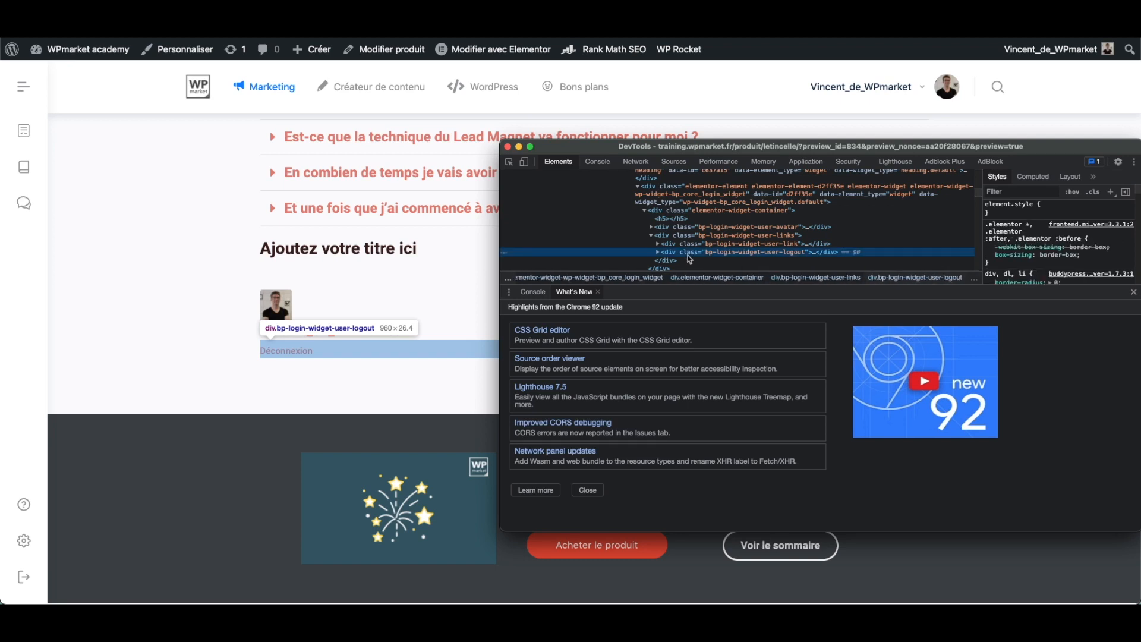
{"action": "right_click", "coordinate": [693, 257]}
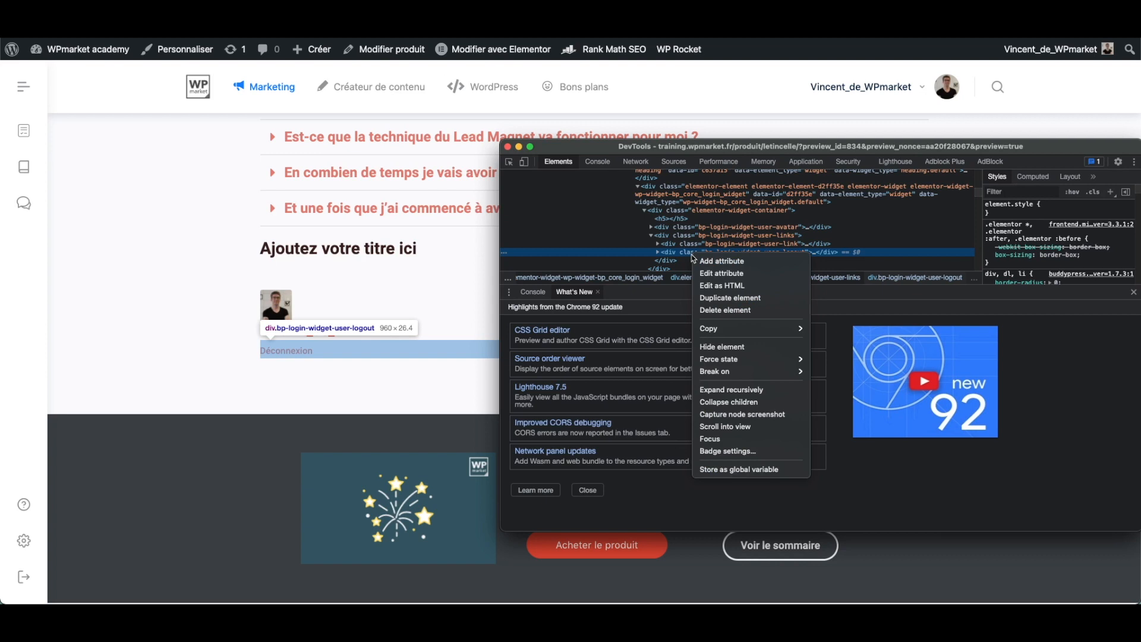
{"action": "mouse_move", "coordinate": [737, 329]}
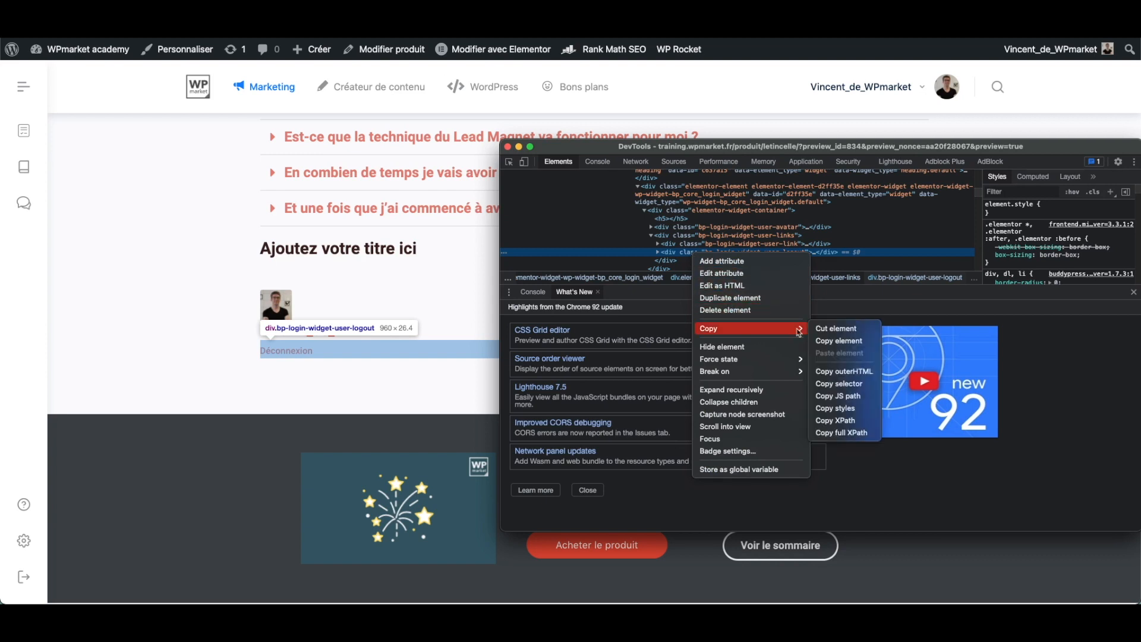
{"action": "left_click", "coordinate": [845, 384]}
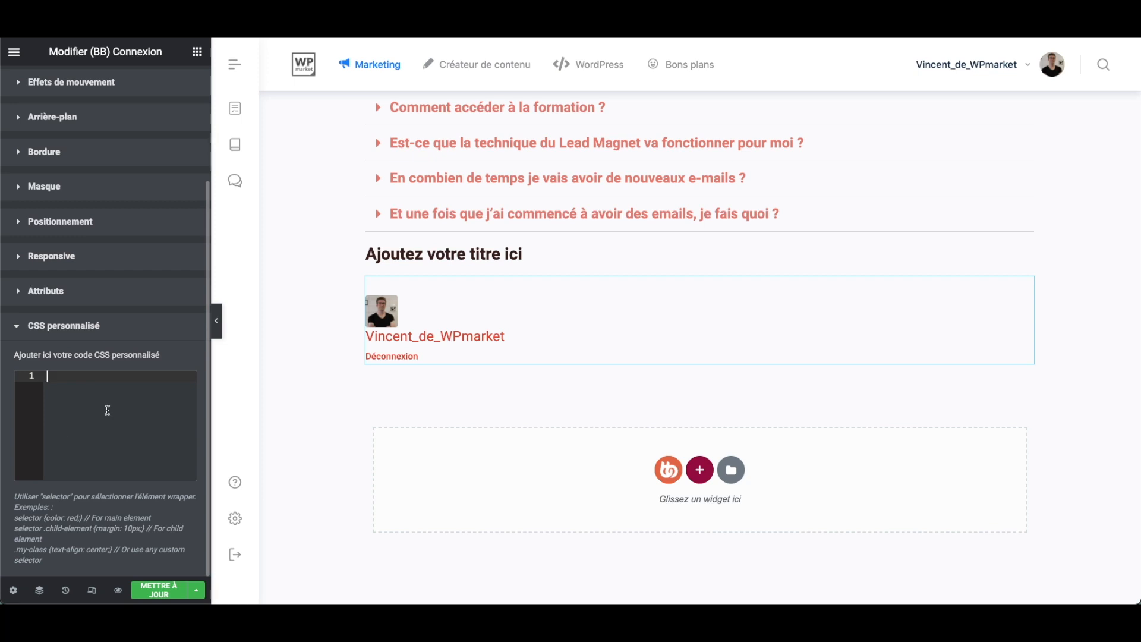
- Paste the copied selector into the (BB) Connexion widget's custom CSS and give it the rule display:none; to hide the logout link
{"action": "key", "text": "ctrl+v"}
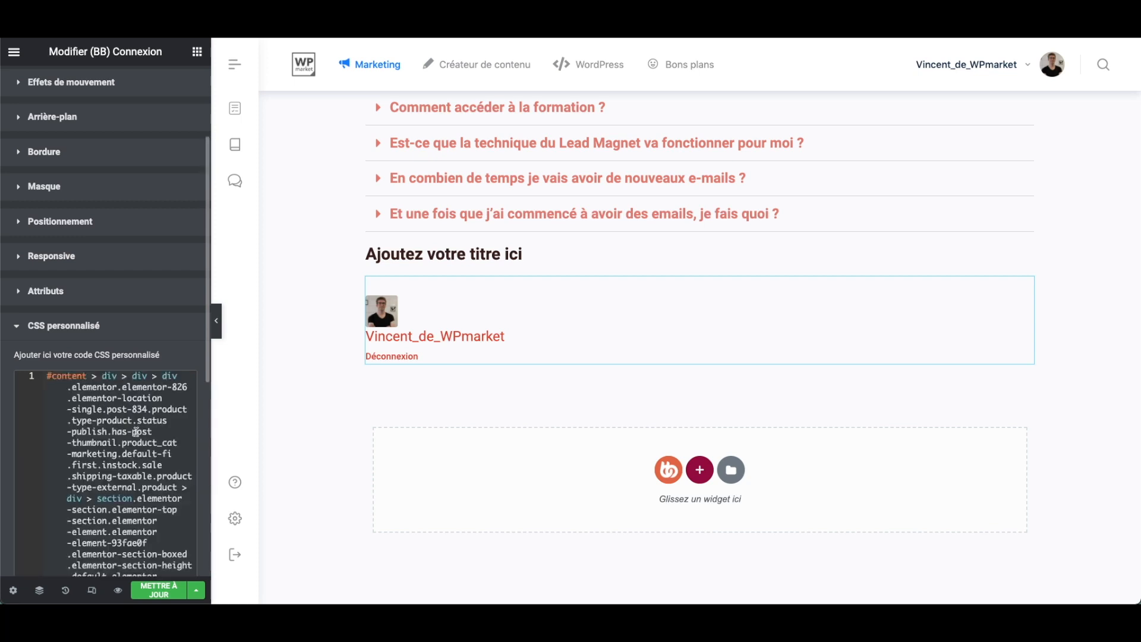
{"action": "scroll", "coordinate": [136, 429], "scroll_direction": "down", "scroll_amount": 6}
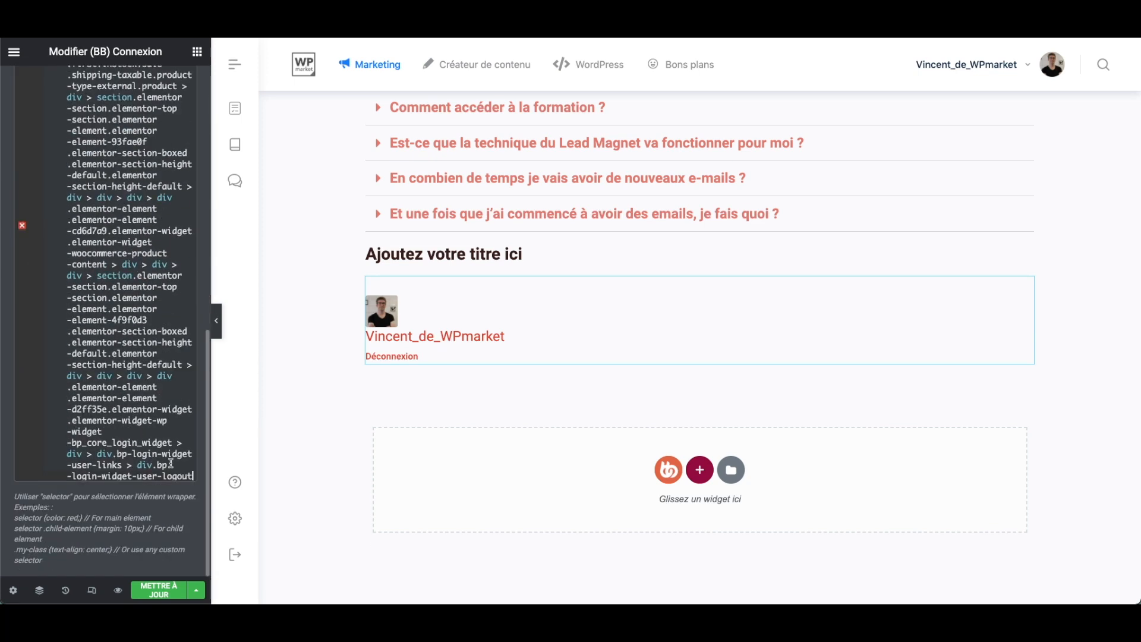
{"action": "key", "text": "Return"}
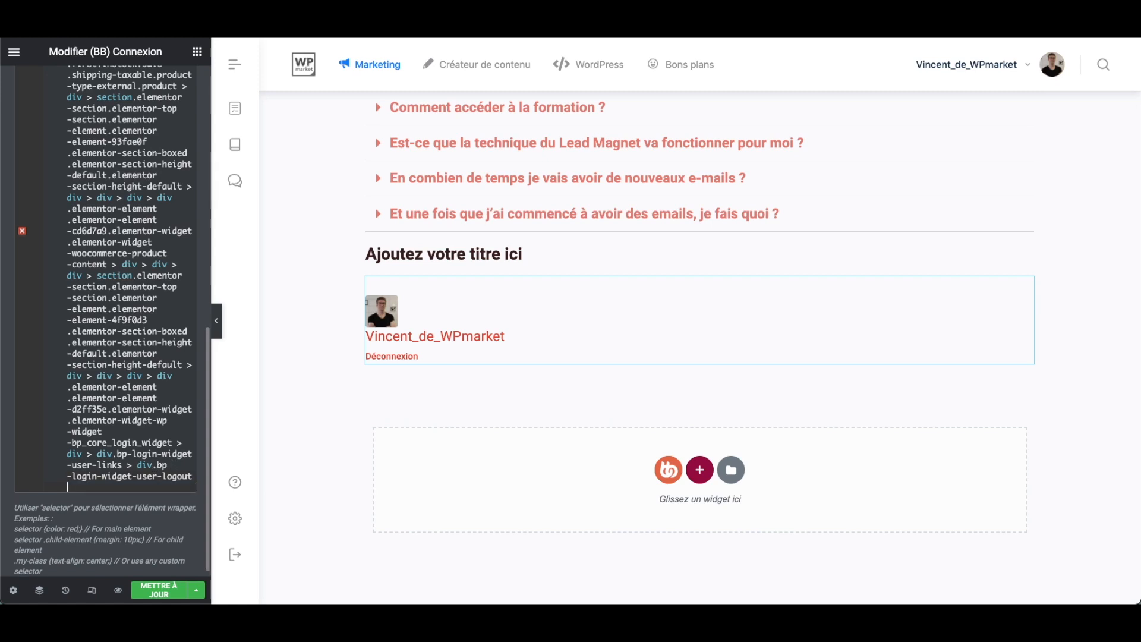
{"action": "type", "text": "{"}
{"action": "key", "text": "Return"}
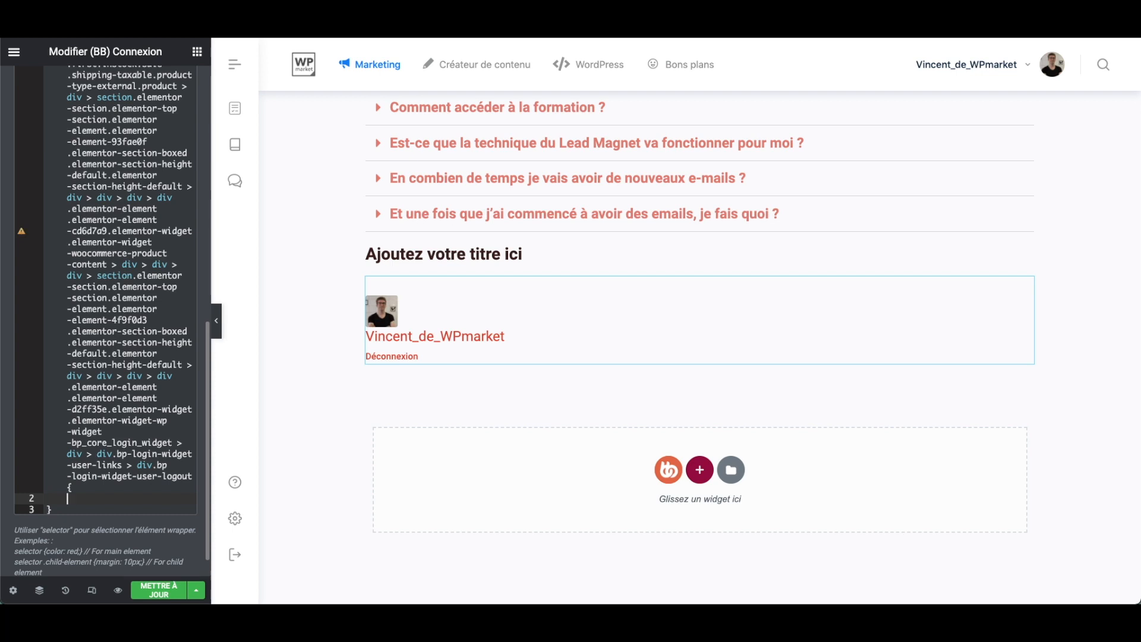
{"action": "type", "text": "displ"}
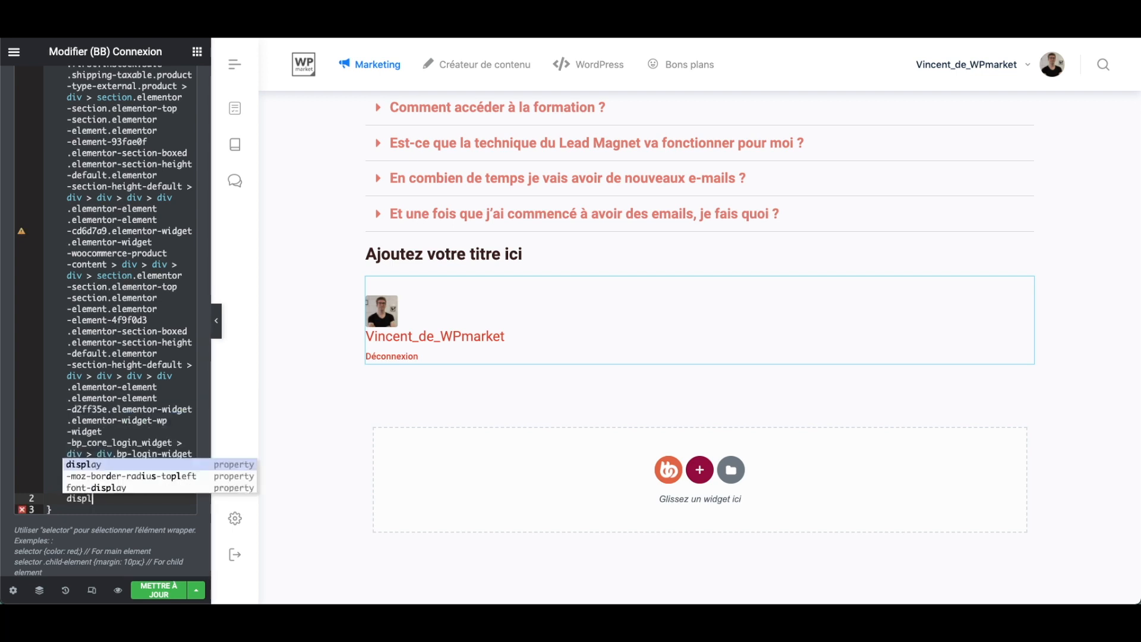
{"action": "type", "text": "ay:none;"}
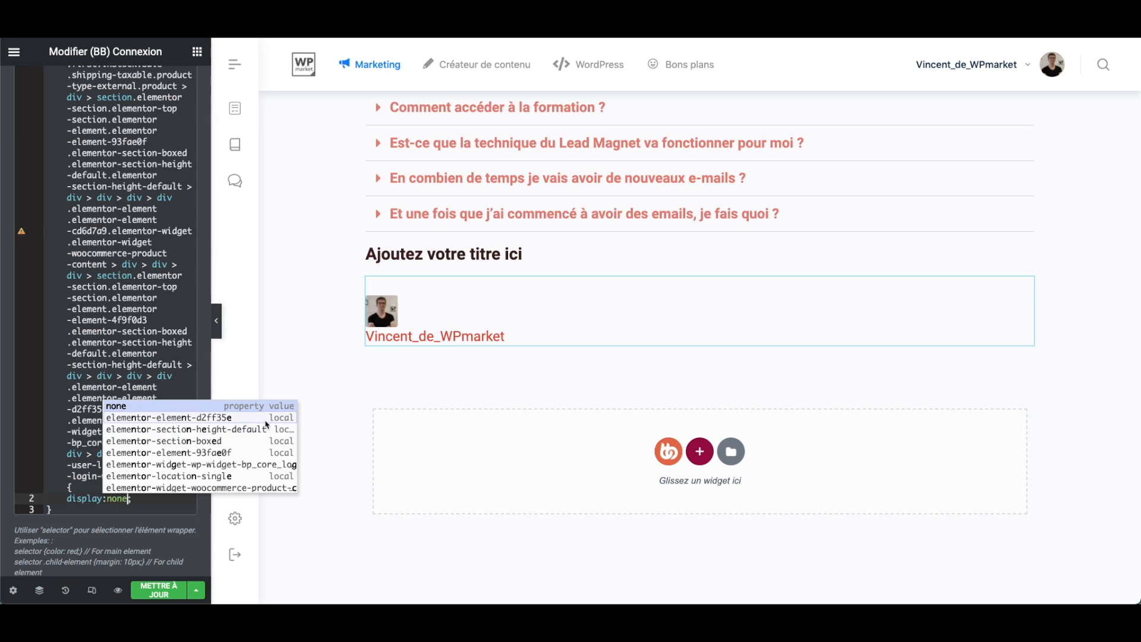
- Review the custom CSS code of the (BB) Connexion widget, from its long selector to the display:none; line
{"action": "scroll", "coordinate": [185, 306], "scroll_direction": "up", "scroll_amount": 10}
{"action": "scroll", "coordinate": [185, 306], "scroll_direction": "down", "scroll_amount": 10}
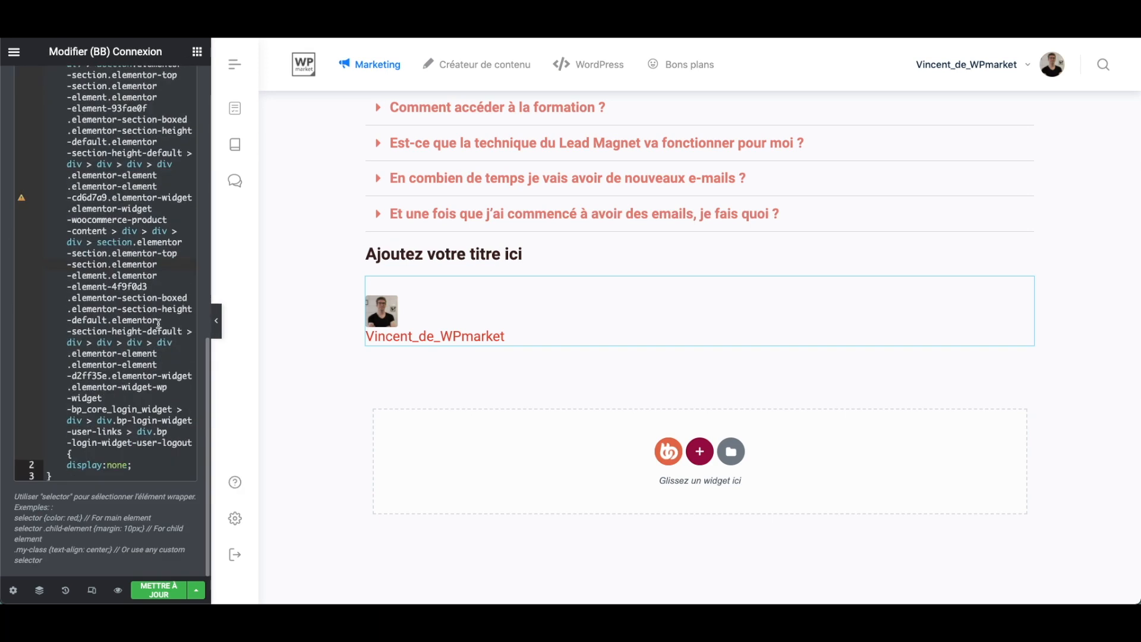
{"action": "scroll", "coordinate": [158, 324], "scroll_direction": "up", "scroll_amount": 10}
{"action": "scroll", "coordinate": [151, 196], "scroll_direction": "down", "scroll_amount": 1}
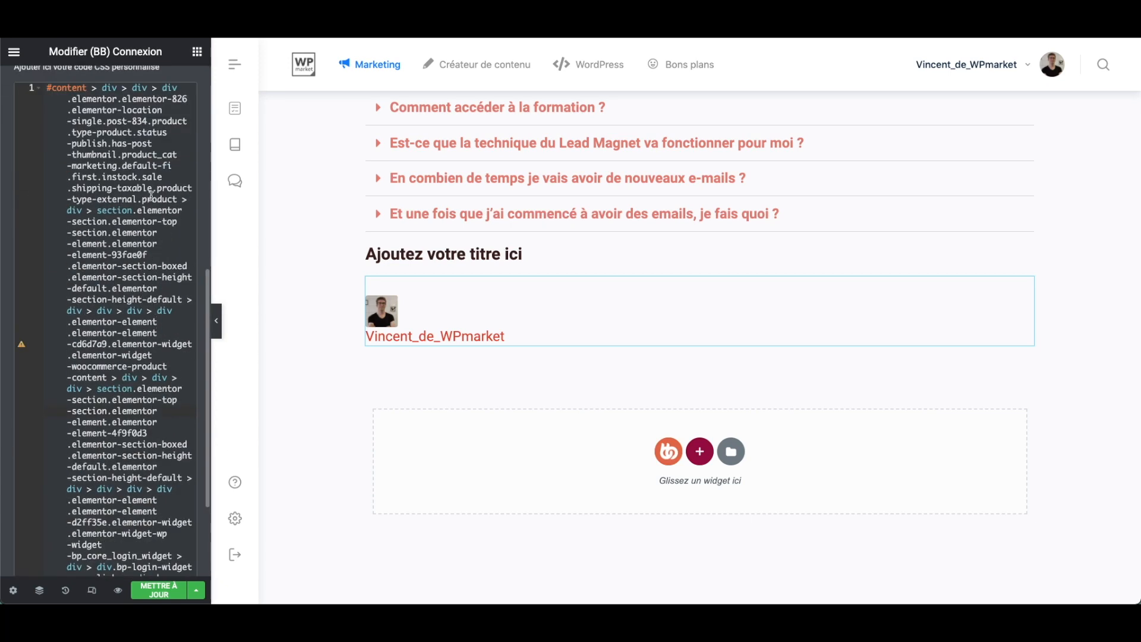
{"action": "scroll", "coordinate": [130, 343], "scroll_direction": "down", "scroll_amount": 2}
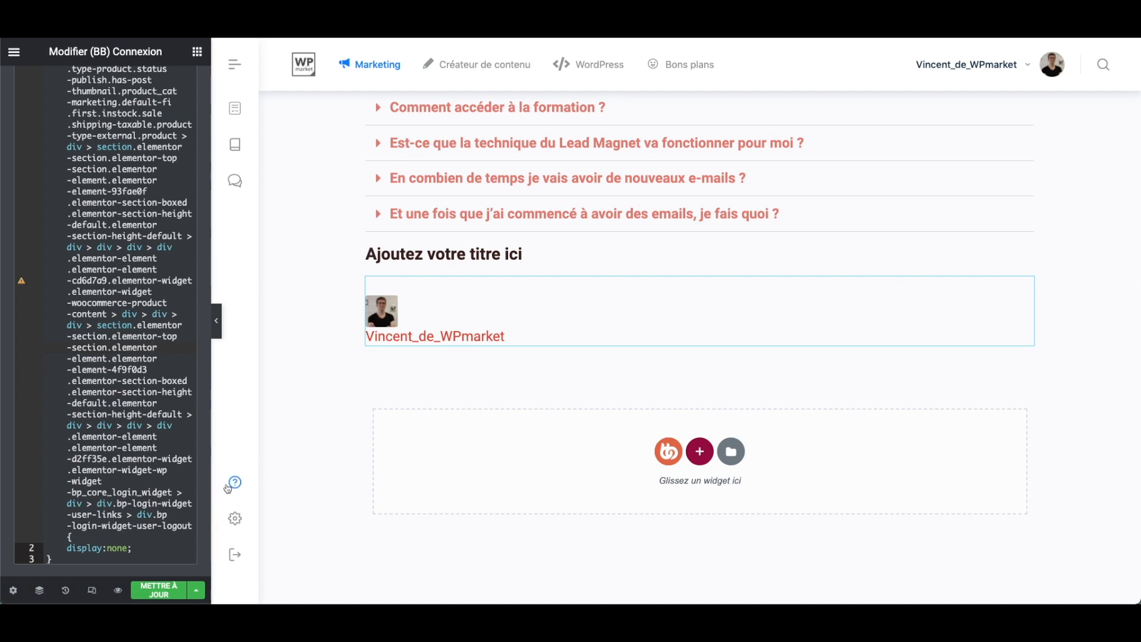
{"action": "left_click", "coordinate": [37, 547]}
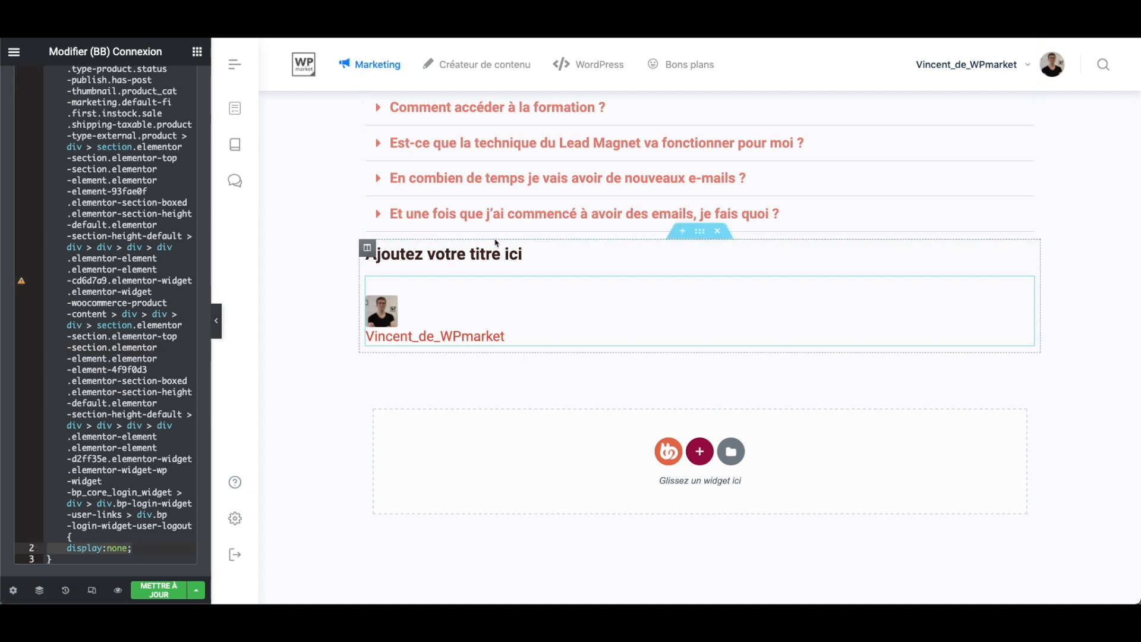
- Open the custom CSS editor of the FAQ toggle widget (Va-et-vient) in its advanced settings
{"action": "scroll", "coordinate": [497, 243], "scroll_direction": "up", "scroll_amount": 5}
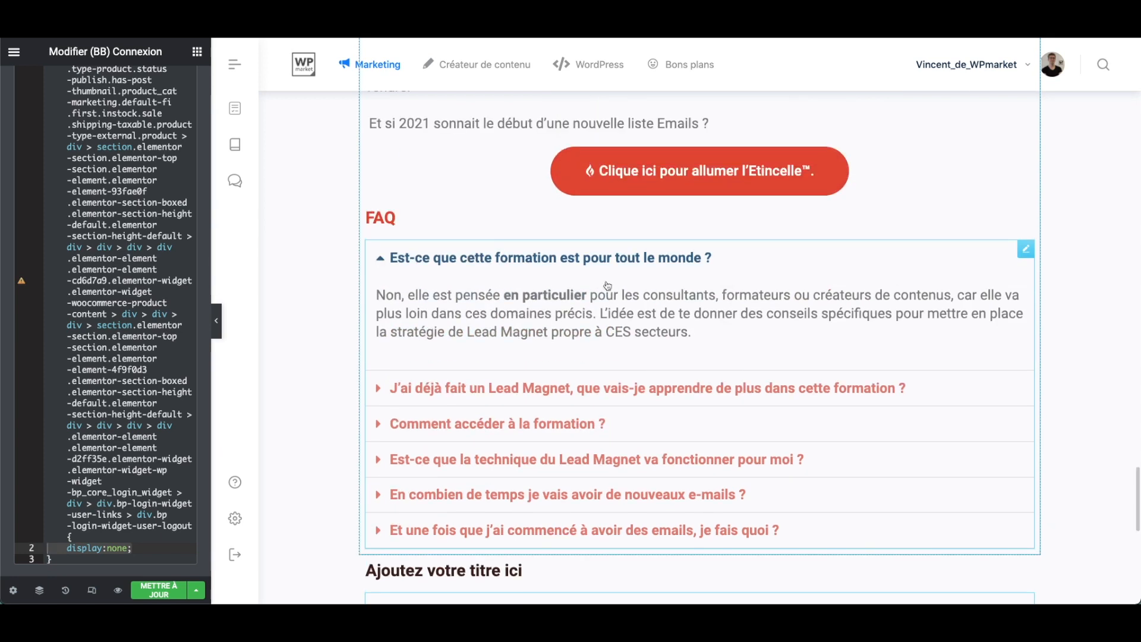
{"action": "left_click", "coordinate": [607, 285]}
{"action": "left_click", "coordinate": [176, 86]}
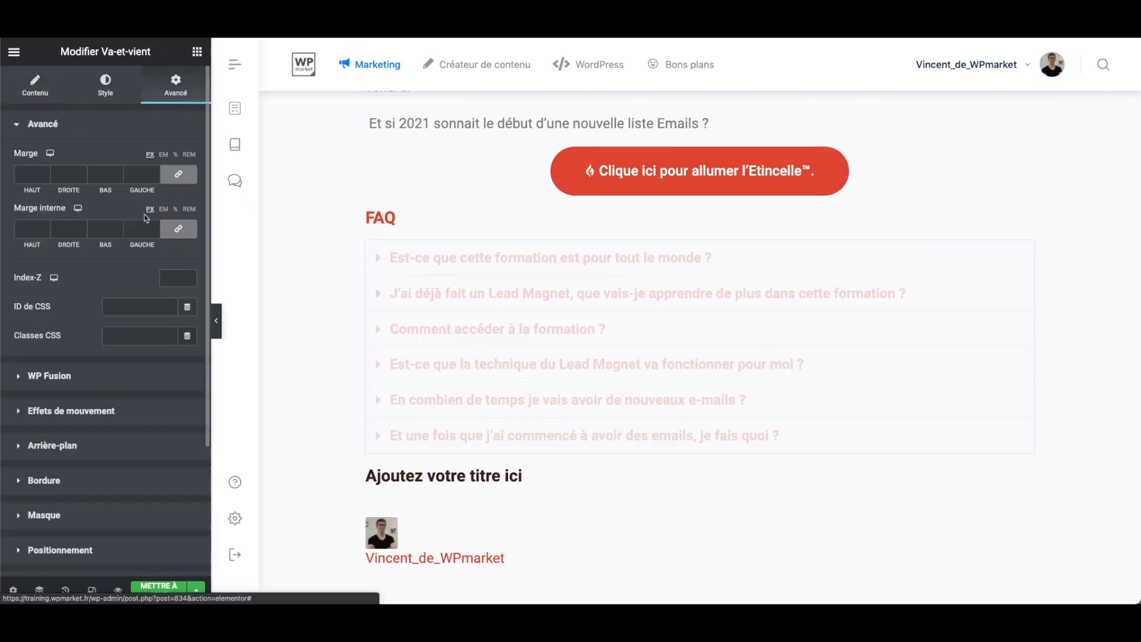
{"action": "scroll", "coordinate": [142, 356], "scroll_direction": "down", "scroll_amount": 3}
{"action": "left_click", "coordinate": [60, 479]}
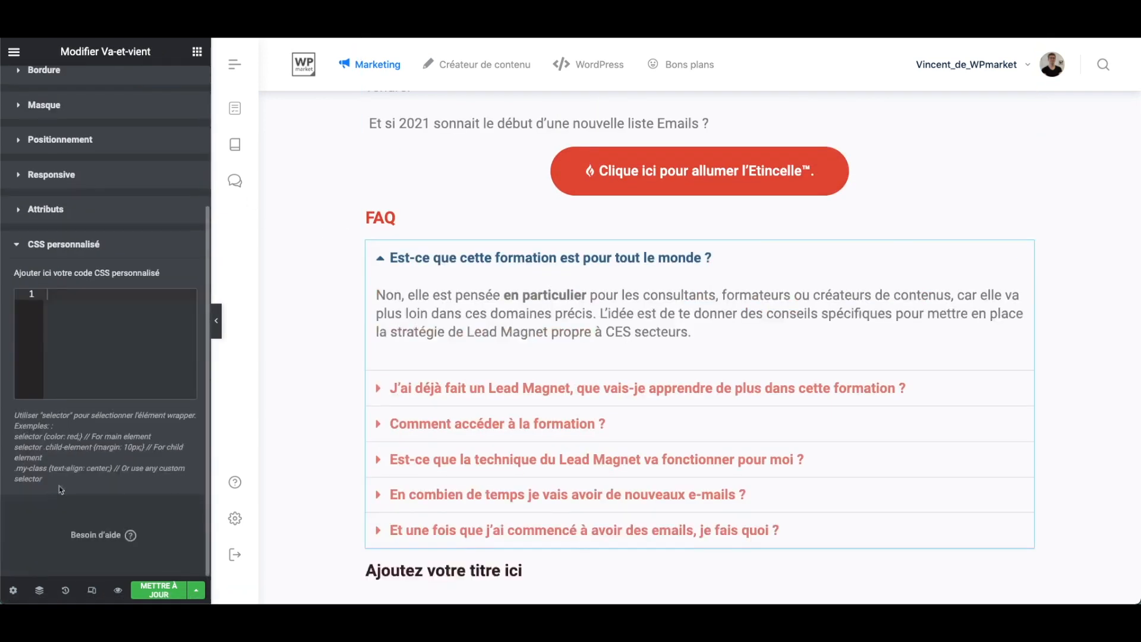
{"action": "scroll", "coordinate": [566, 423], "scroll_direction": "down", "scroll_amount": 6}
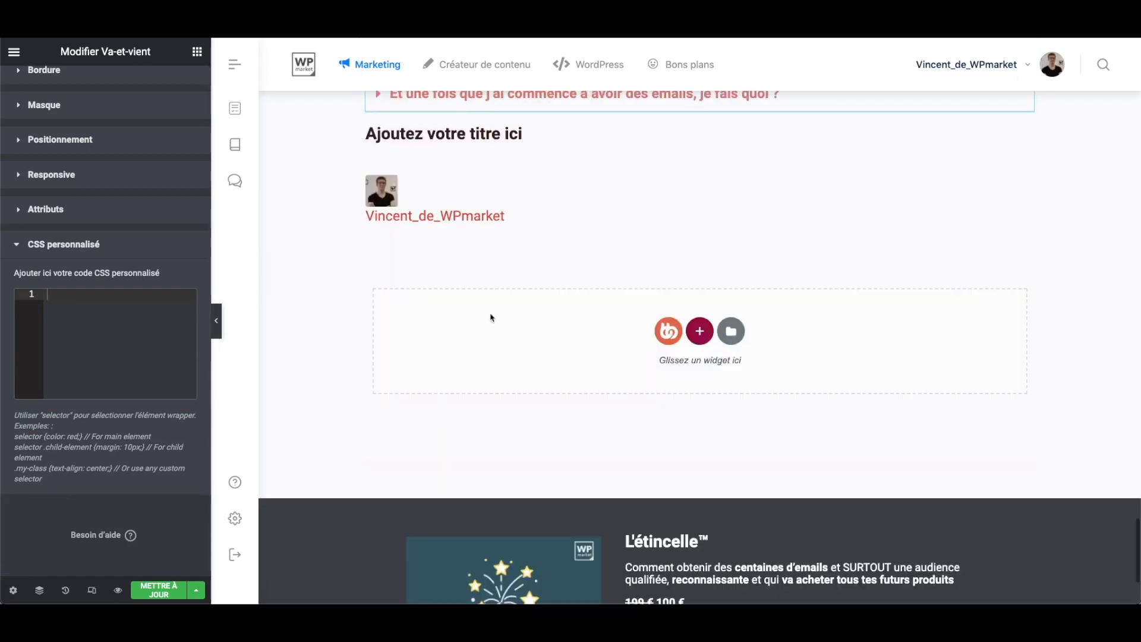
- Reopen the (BB) Connexion widget's custom CSS and delete all of its code
{"action": "left_click", "coordinate": [497, 204]}
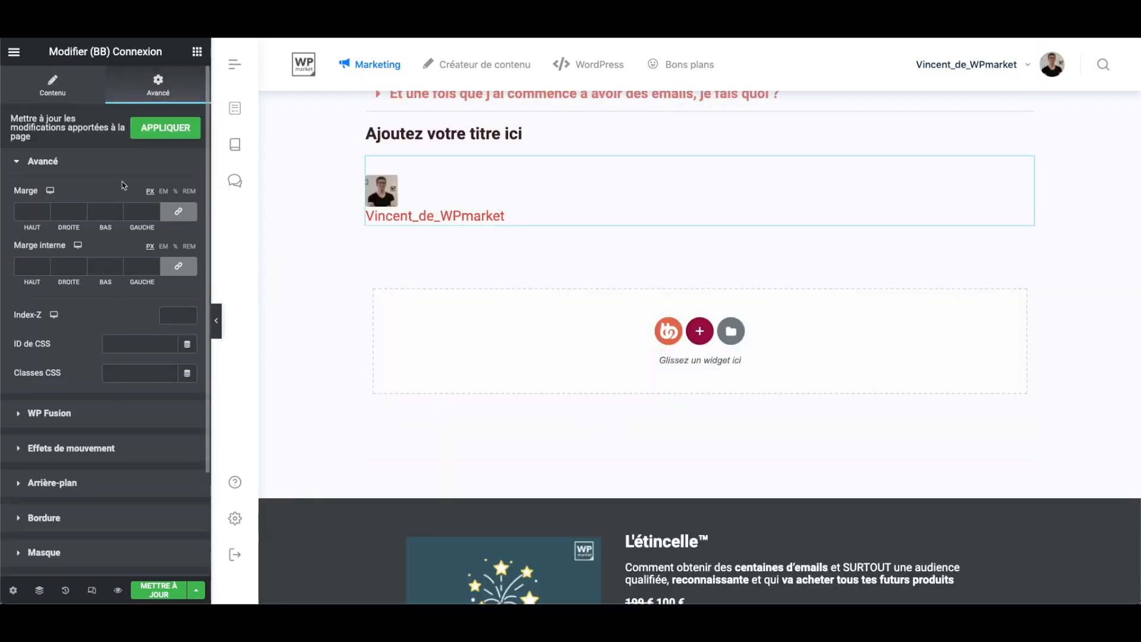
{"action": "scroll", "coordinate": [119, 386], "scroll_direction": "down", "scroll_amount": 2}
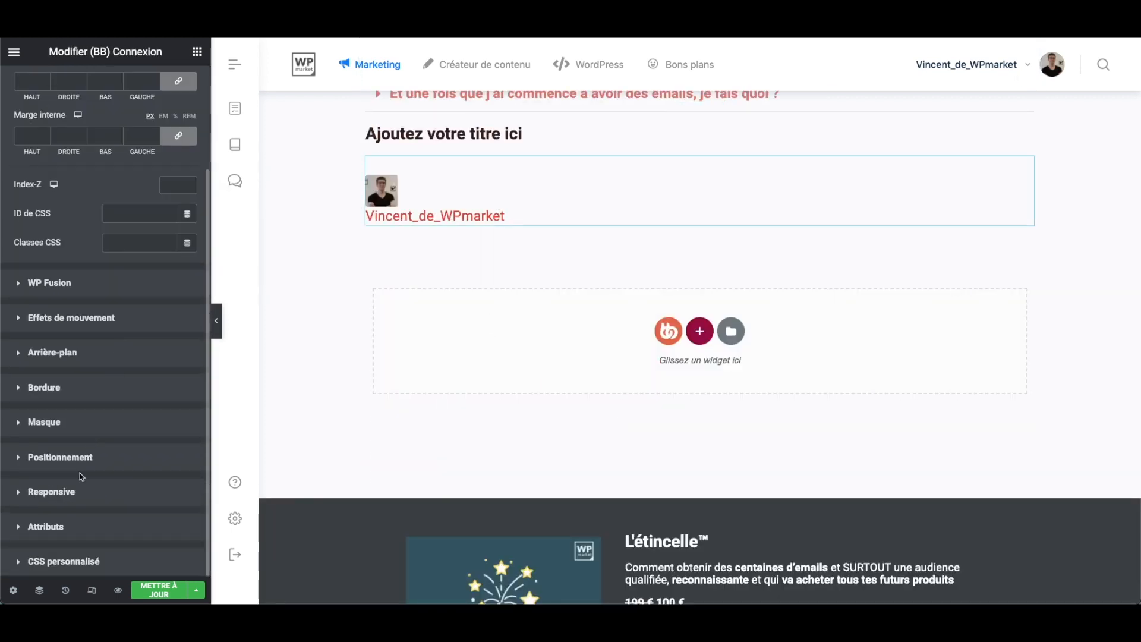
{"action": "left_click", "coordinate": [76, 562]}
{"action": "scroll", "coordinate": [41, 365], "scroll_direction": "down", "scroll_amount": 5}
{"action": "scroll", "coordinate": [102, 340], "scroll_direction": "up", "scroll_amount": 7}
{"action": "scroll", "coordinate": [105, 401], "scroll_direction": "down", "scroll_amount": 1}
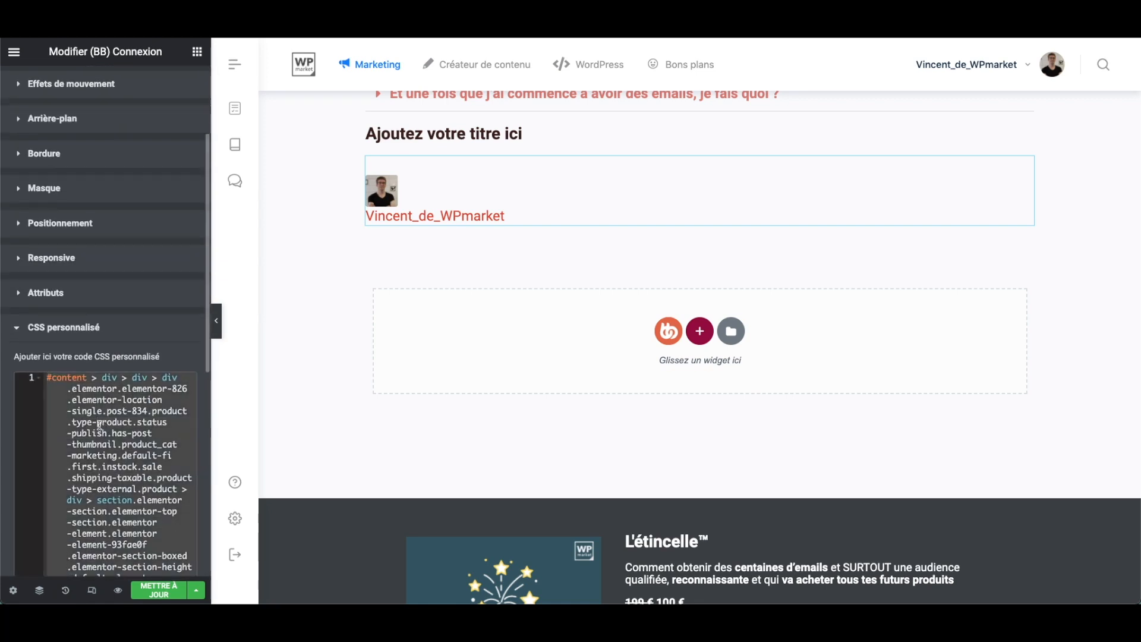
{"action": "key", "text": "ctrl+a"}
{"action": "key", "text": "BackSpace"}
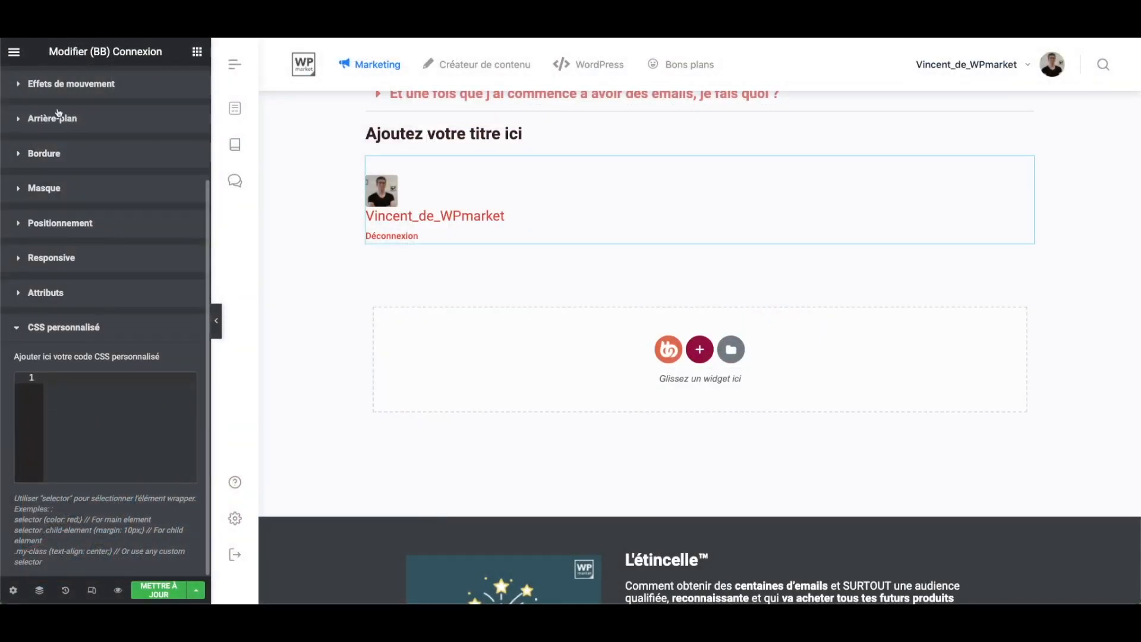
- Open the site-wide custom CSS editor in the Elementor site settings
{"action": "left_click", "coordinate": [18, 56]}
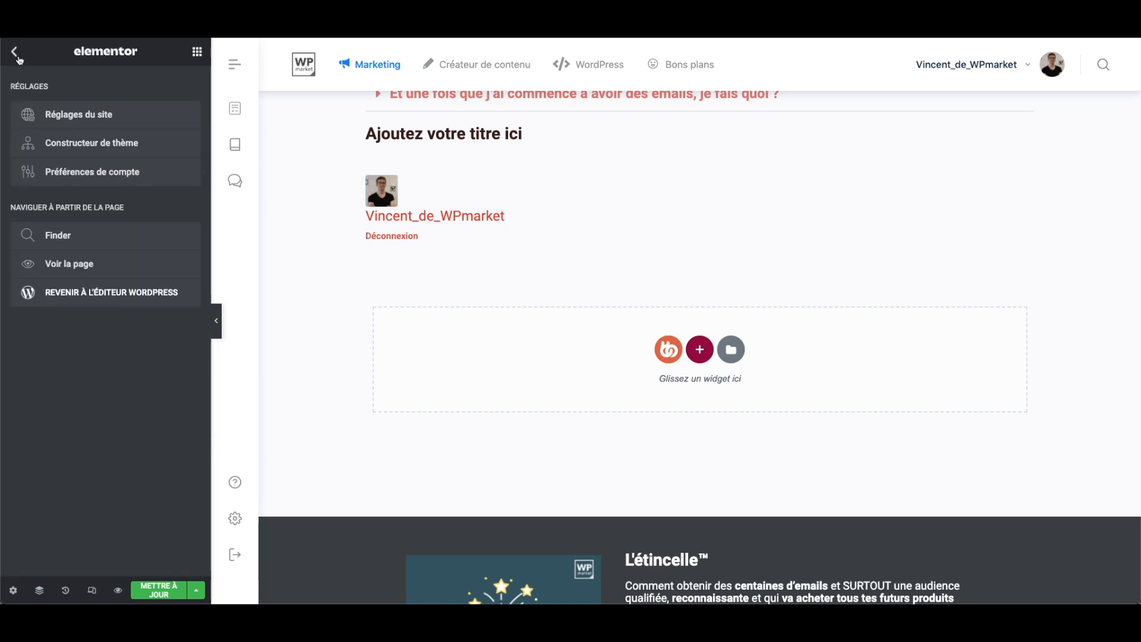
{"action": "left_click", "coordinate": [20, 59]}
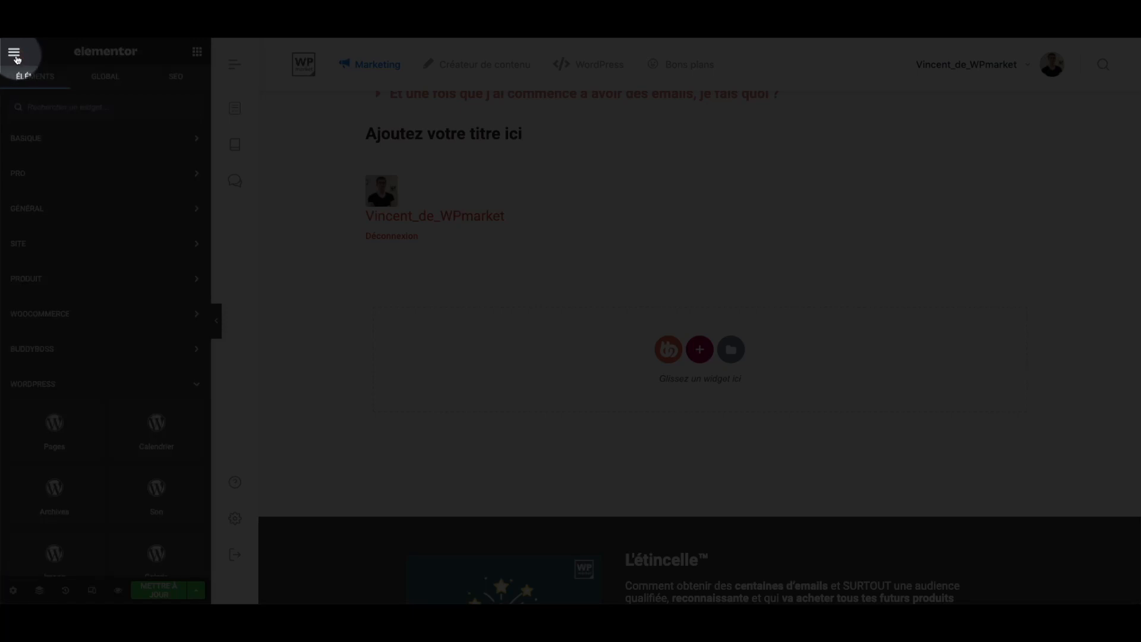
{"action": "left_click", "coordinate": [16, 58]}
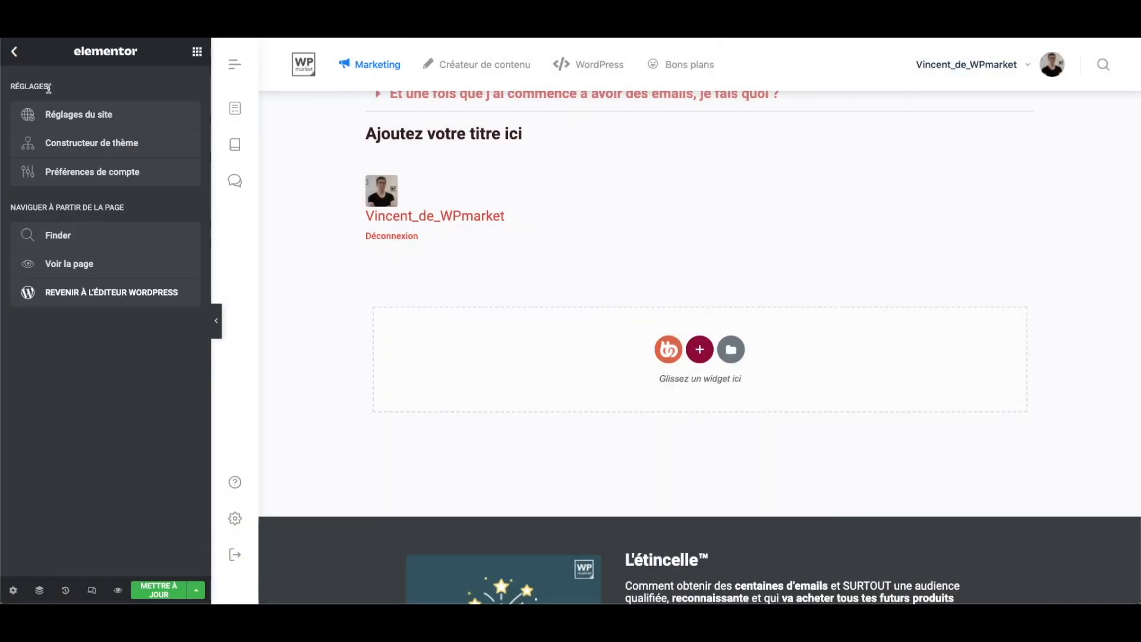
{"action": "left_click", "coordinate": [83, 117]}
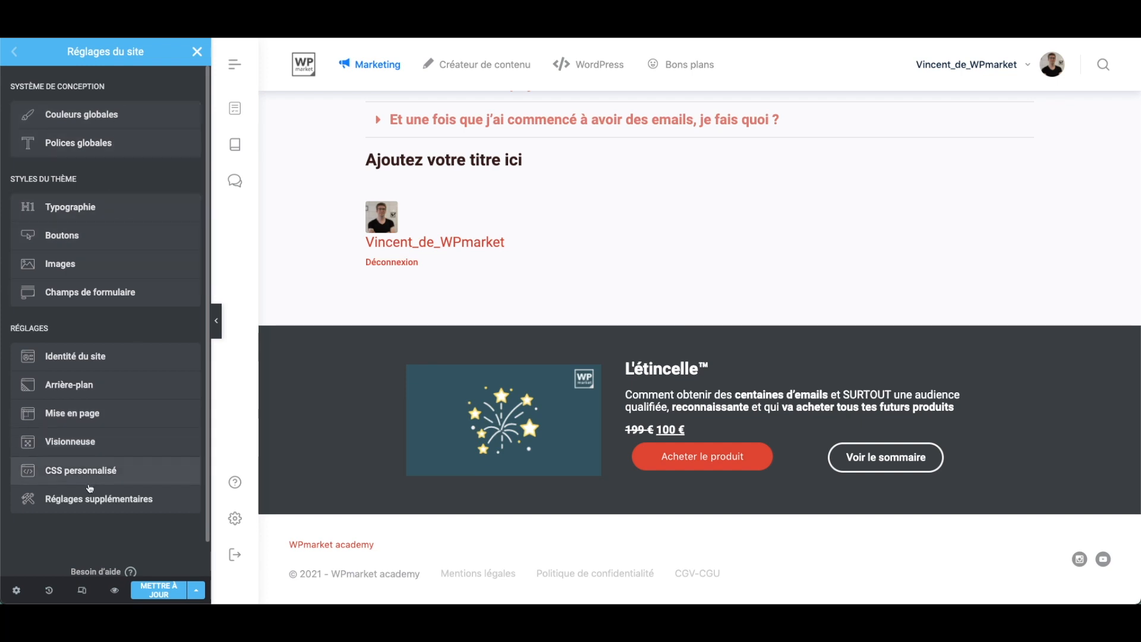
{"action": "left_click", "coordinate": [81, 480]}
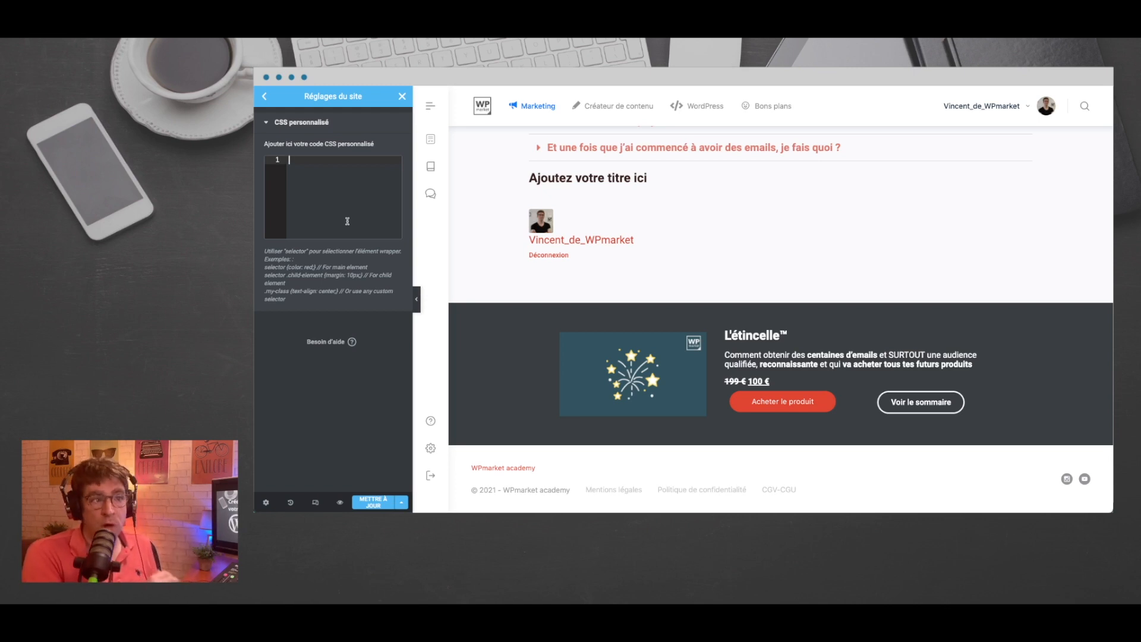
{"action": "left_click", "coordinate": [336, 180]}
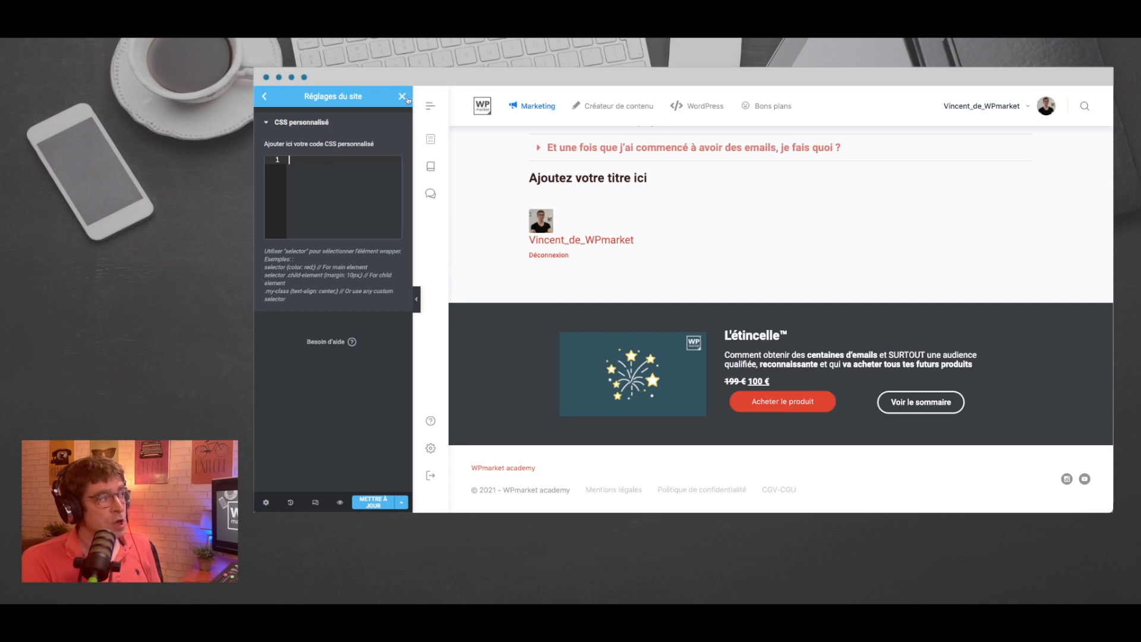
- Close the site settings and return to their custom CSS section from the main Elementor menu
{"action": "left_click", "coordinate": [402, 97]}
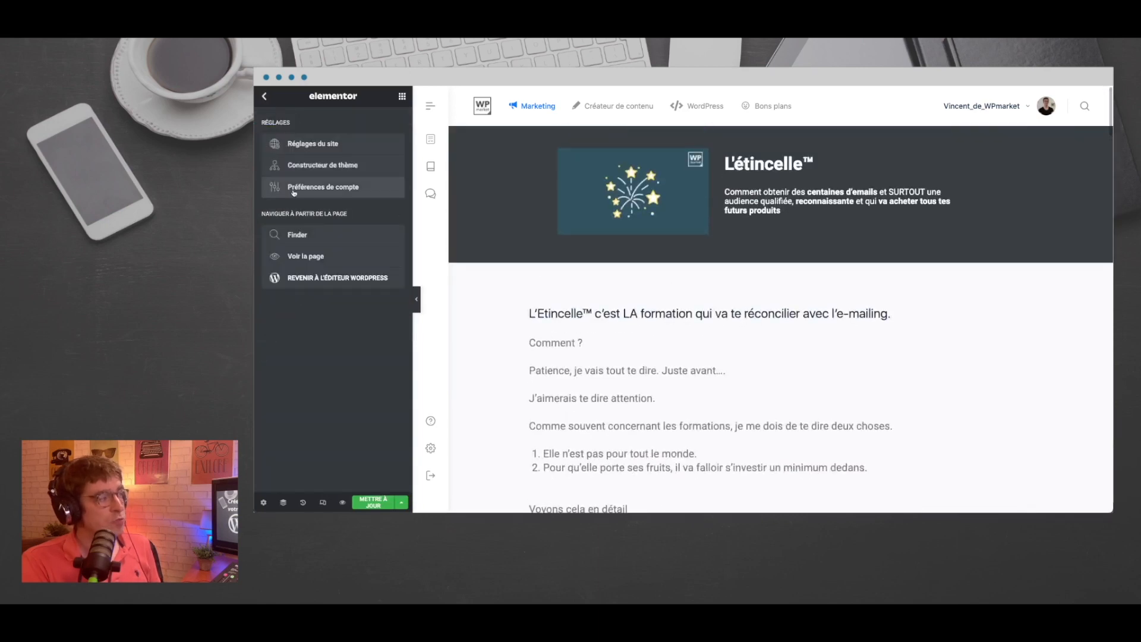
{"action": "left_click", "coordinate": [331, 144]}
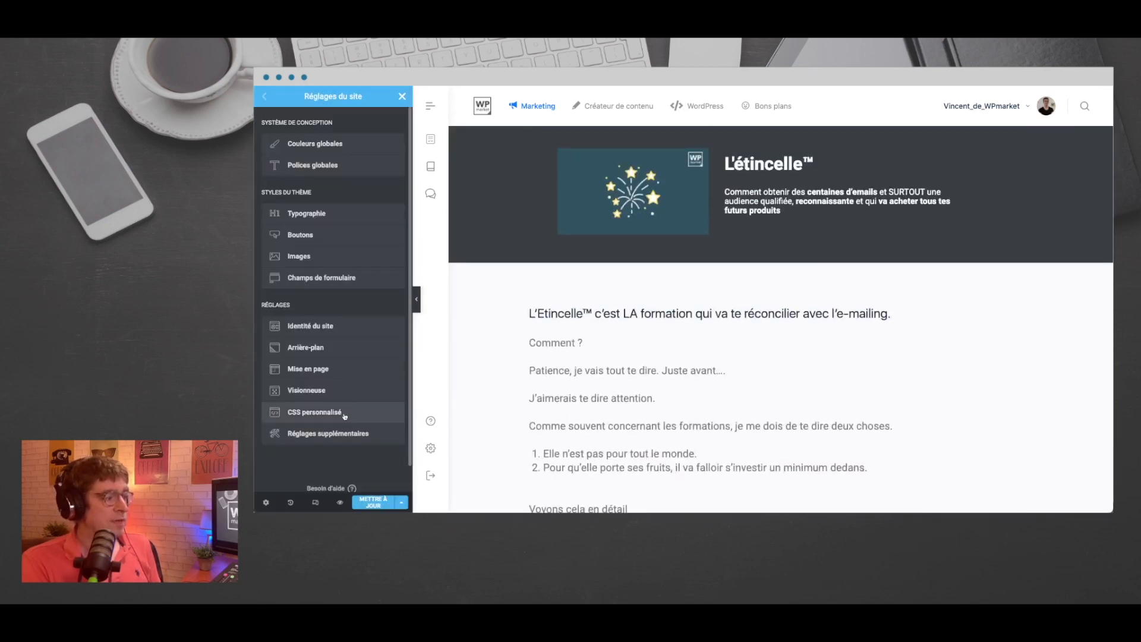
{"action": "left_click", "coordinate": [344, 415]}
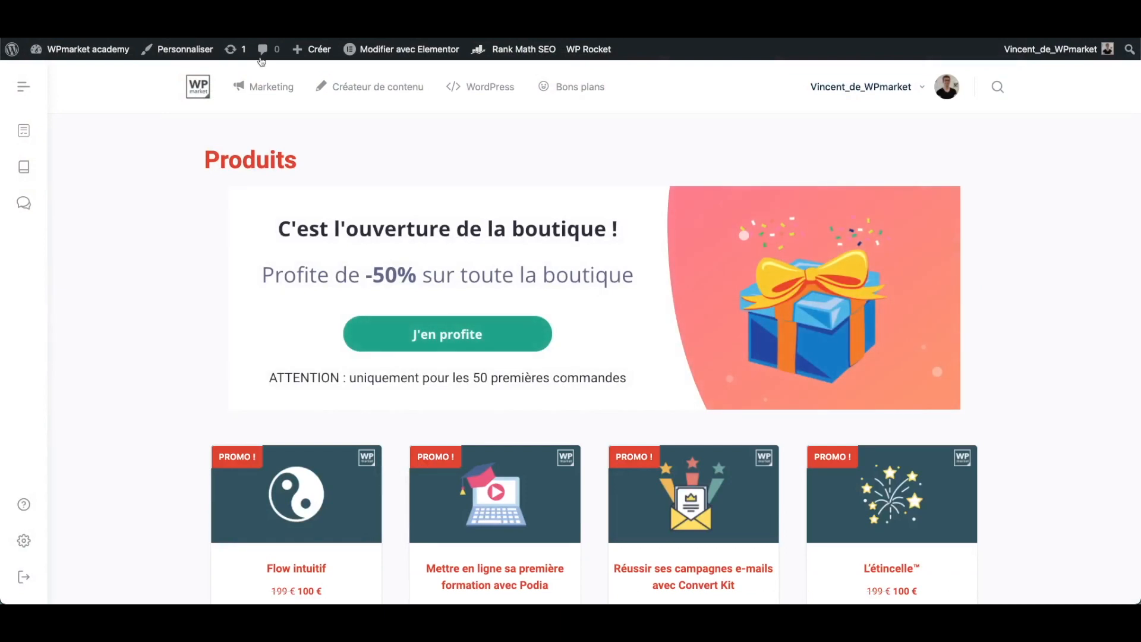
- Browse the training courses offered in the WPmarket academy shop catalogue, down to the Elementor PRO theme courses
{"action": "scroll", "coordinate": [323, 236], "scroll_direction": "down", "scroll_amount": 5}
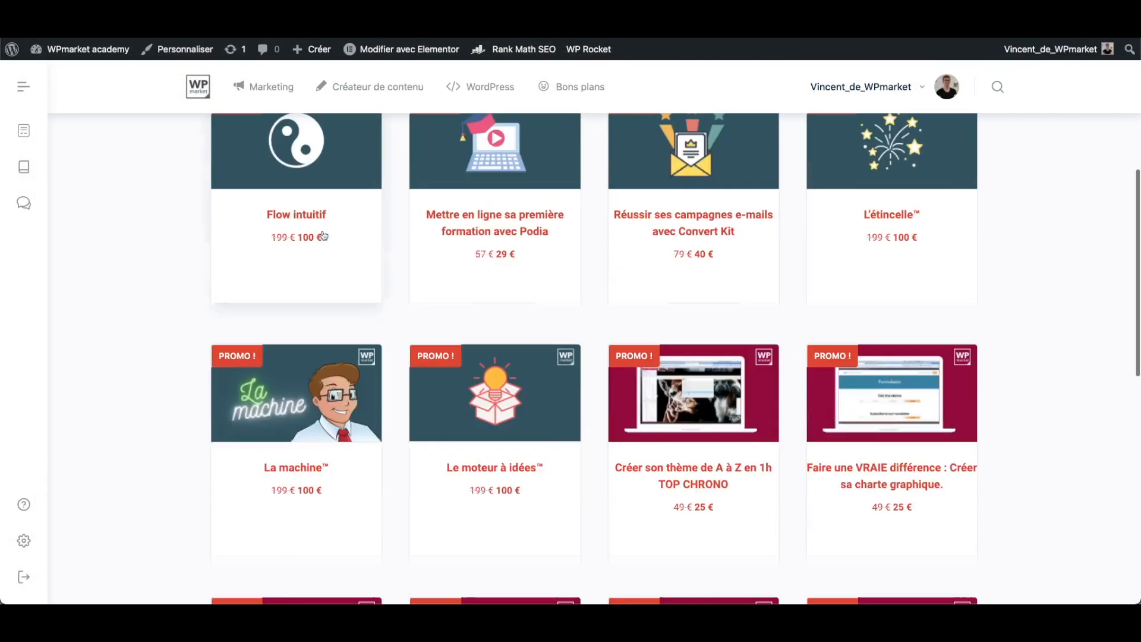
{"action": "scroll", "coordinate": [471, 242], "scroll_direction": "up", "scroll_amount": 3}
{"action": "scroll", "coordinate": [793, 425], "scroll_direction": "down", "scroll_amount": 2}
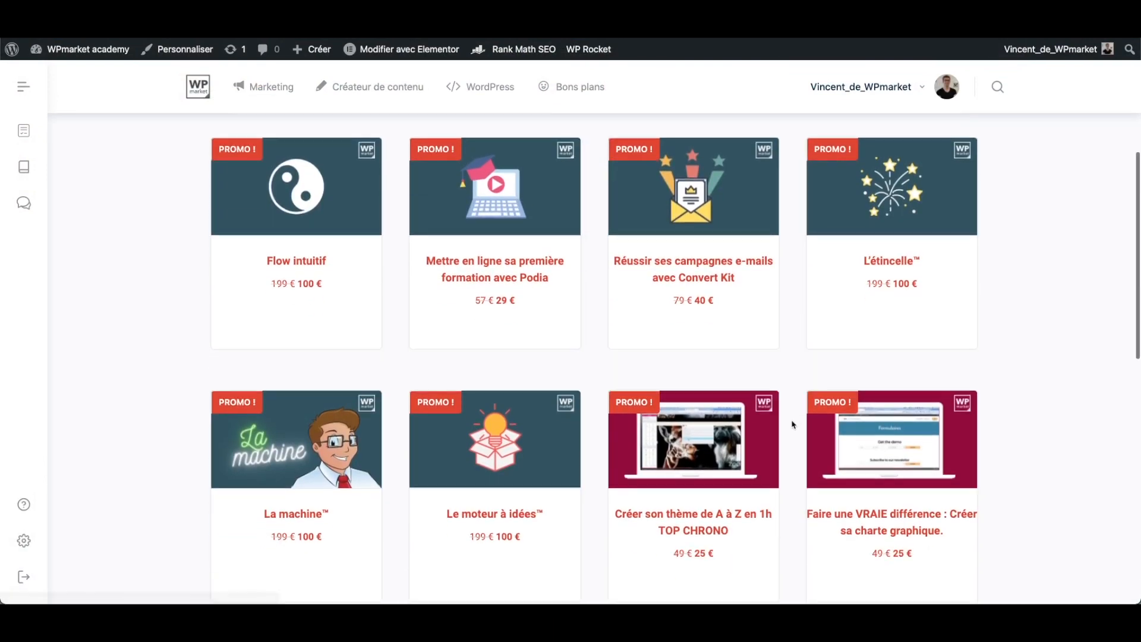
{"action": "scroll", "coordinate": [793, 424], "scroll_direction": "down", "scroll_amount": 4}
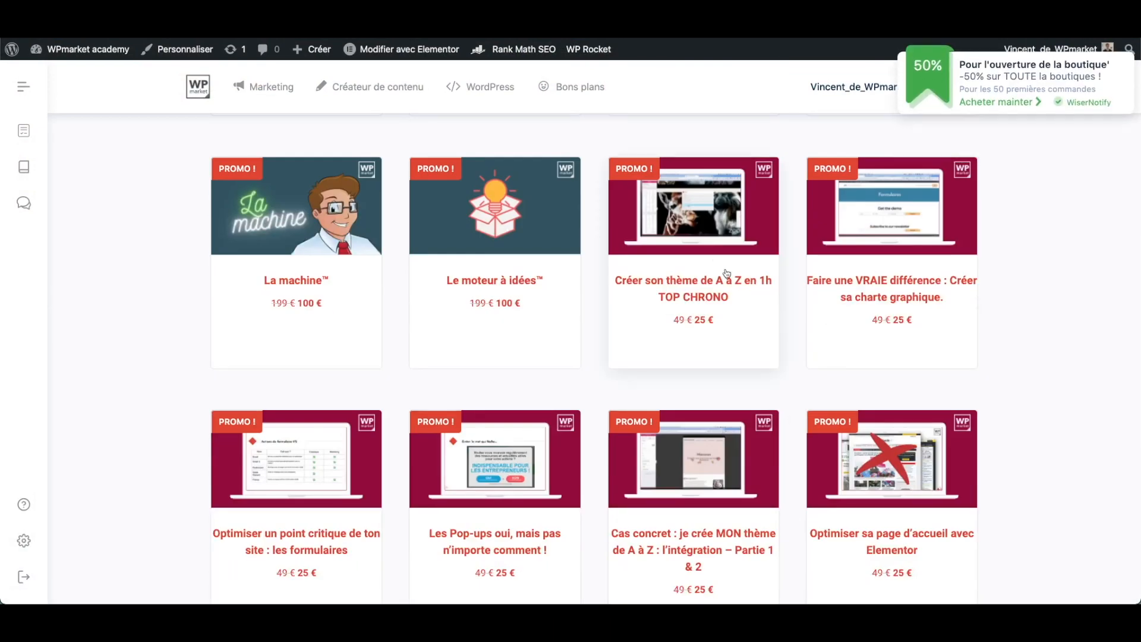
{"action": "scroll", "coordinate": [737, 315], "scroll_direction": "down", "scroll_amount": 1}
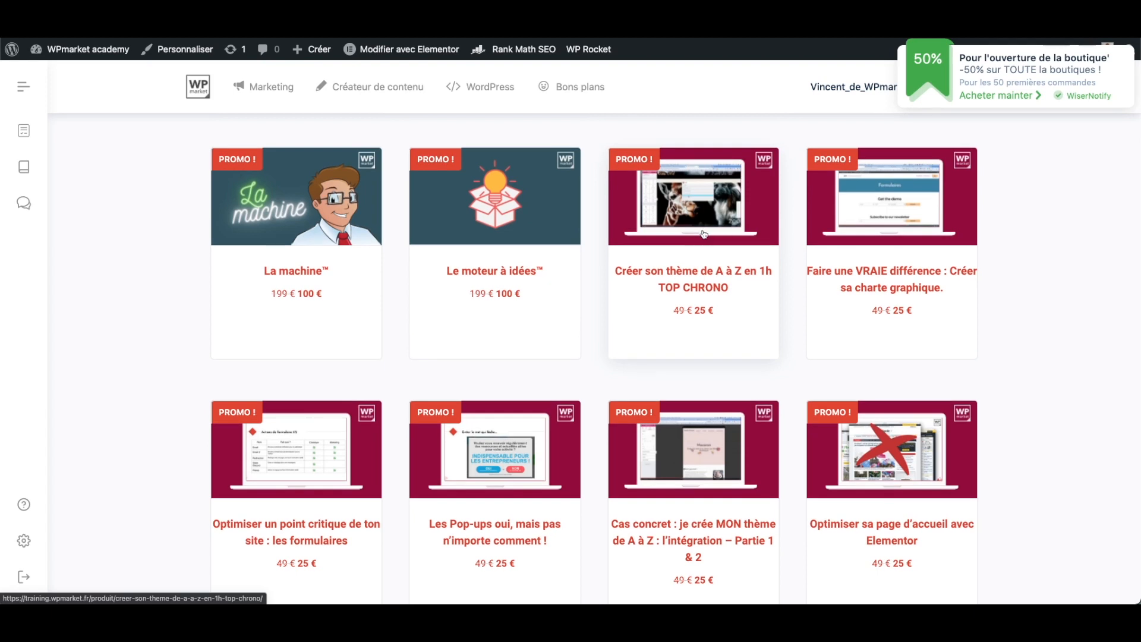
{"action": "scroll", "coordinate": [693, 270], "scroll_direction": "down", "scroll_amount": 5}
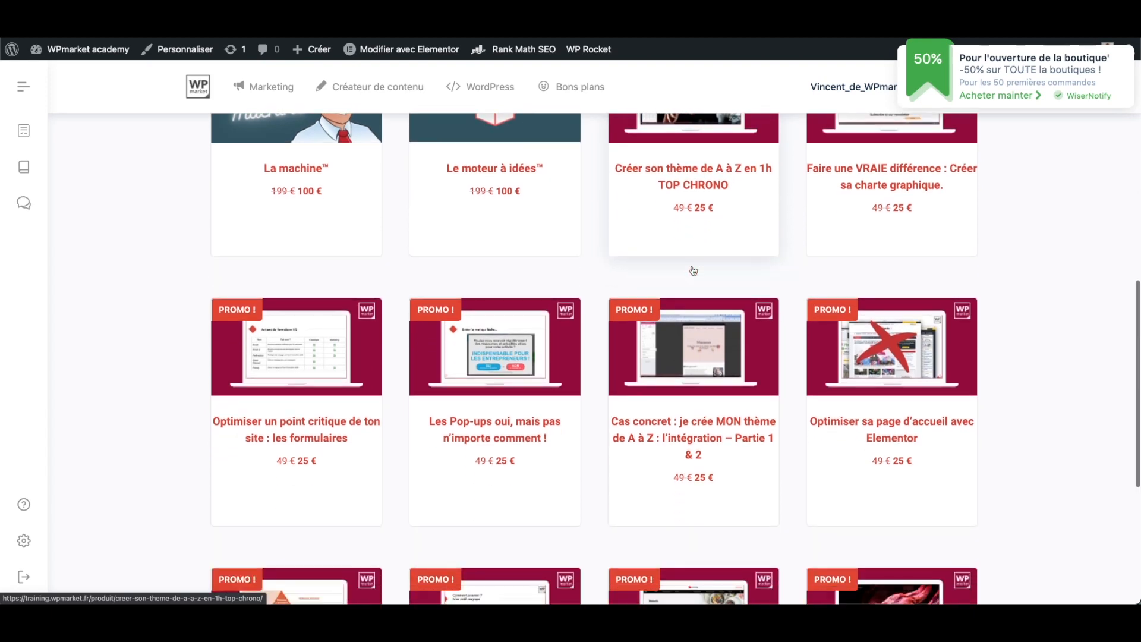
{"action": "scroll", "coordinate": [692, 273], "scroll_direction": "down", "scroll_amount": 2}
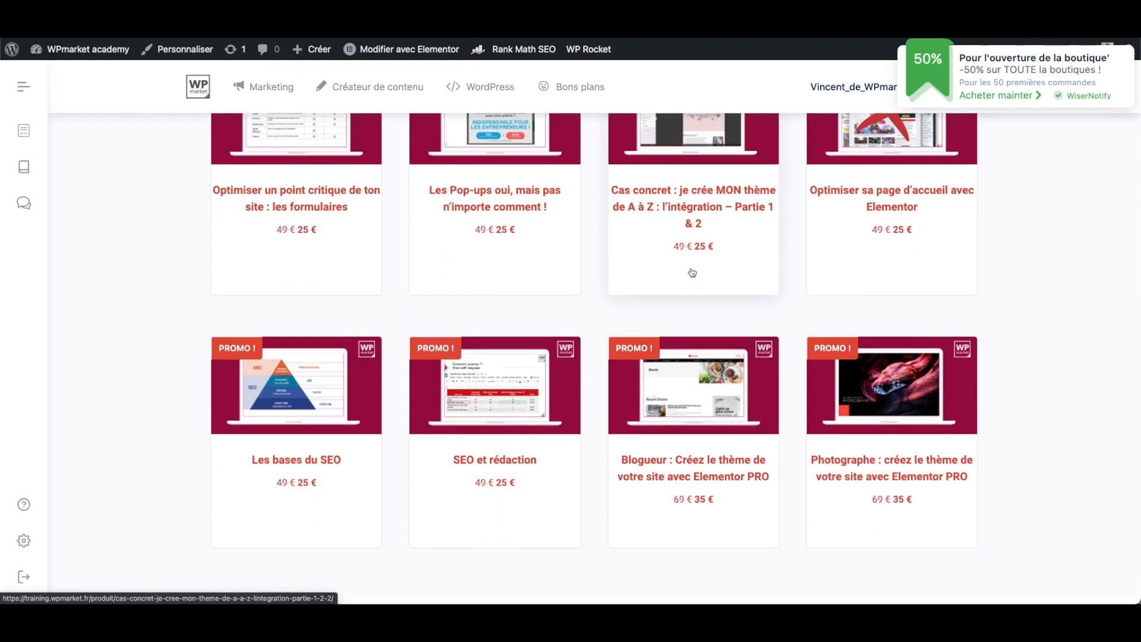
{"action": "scroll", "coordinate": [695, 286], "scroll_direction": "up", "scroll_amount": 3}
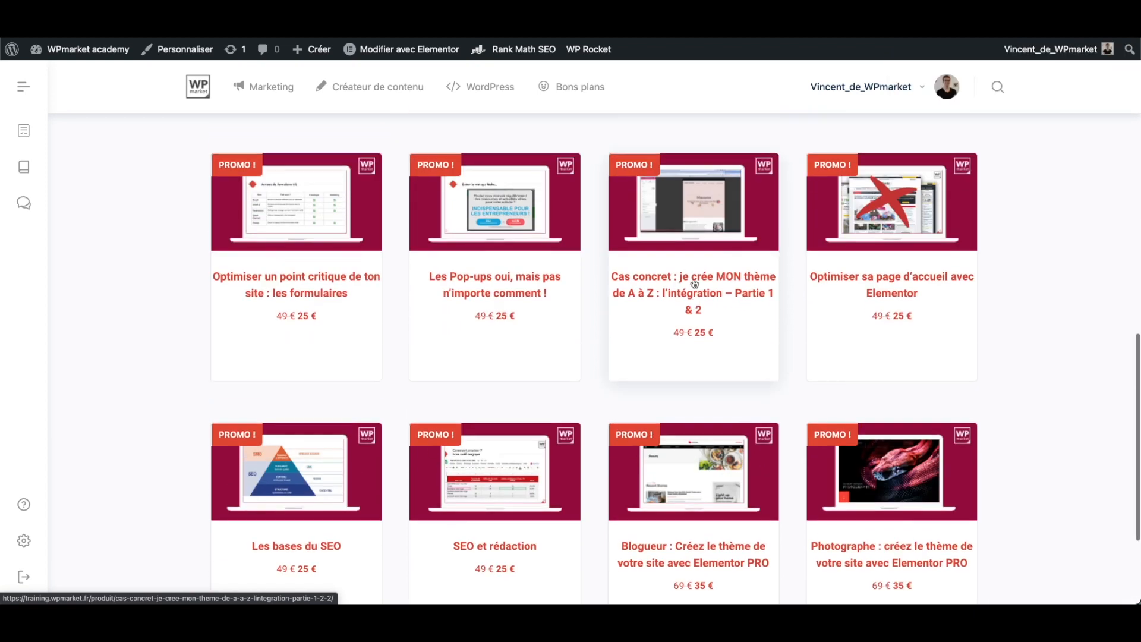
{"action": "scroll", "coordinate": [695, 283], "scroll_direction": "up", "scroll_amount": 1}
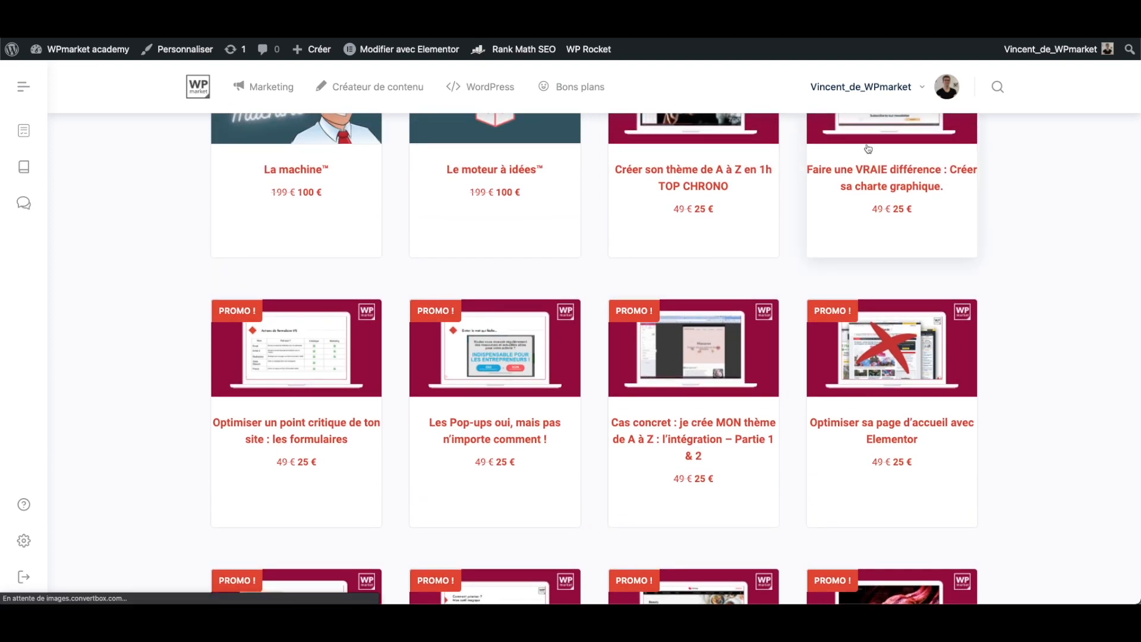
- Open the course page "Faire une VRAIE différence : Créer sa charte graphique" and look through its description, resources and video extract
{"action": "left_click", "coordinate": [859, 153]}
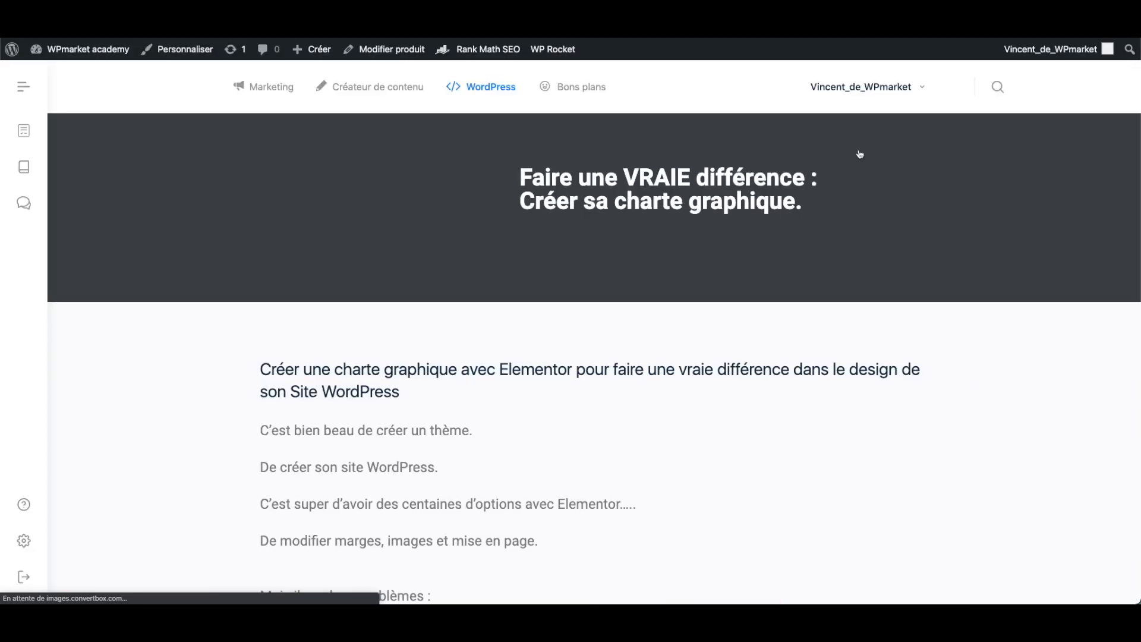
{"action": "scroll", "coordinate": [833, 222], "scroll_direction": "down", "scroll_amount": 10}
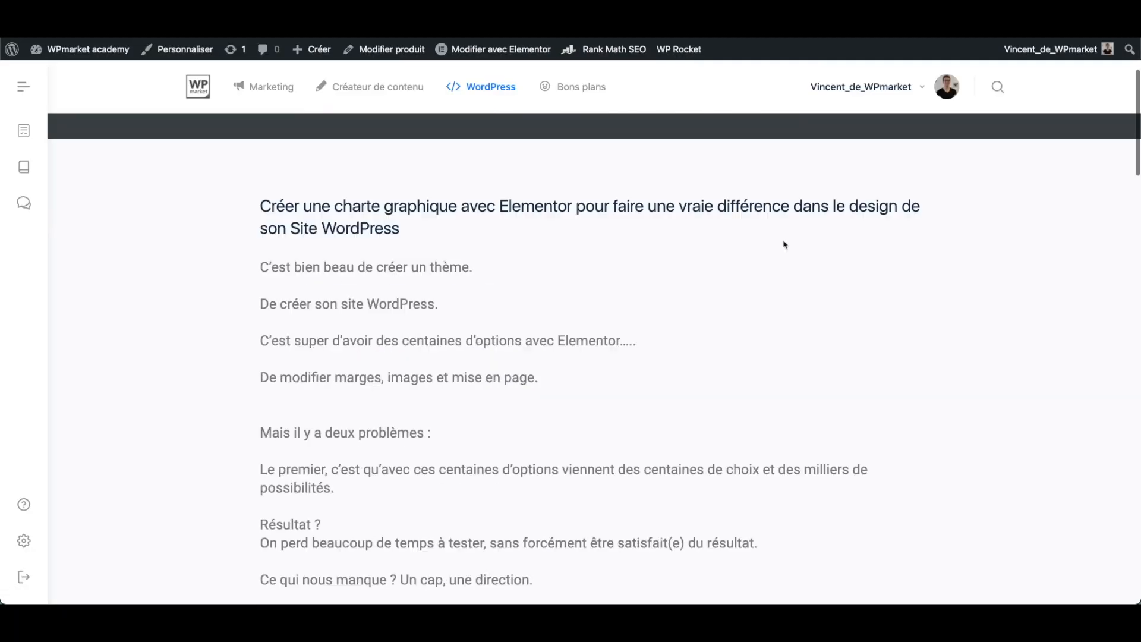
{"action": "scroll", "coordinate": [775, 248], "scroll_direction": "down", "scroll_amount": 20}
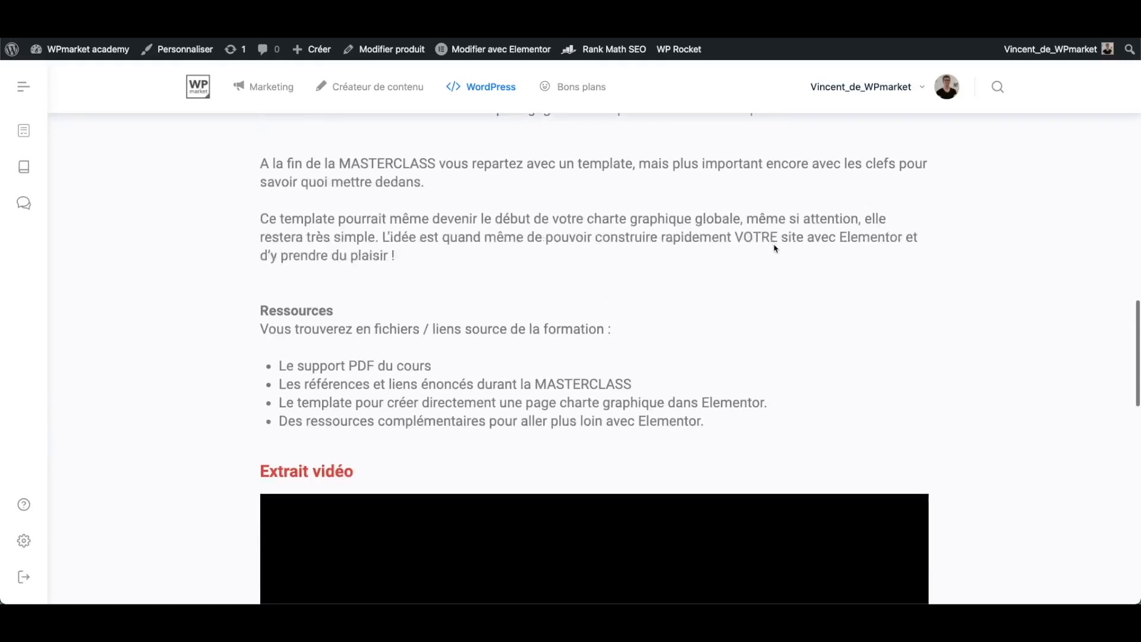
{"action": "scroll", "coordinate": [775, 248], "scroll_direction": "up", "scroll_amount": 4}
{"action": "scroll", "coordinate": [783, 255], "scroll_direction": "down", "scroll_amount": 9}
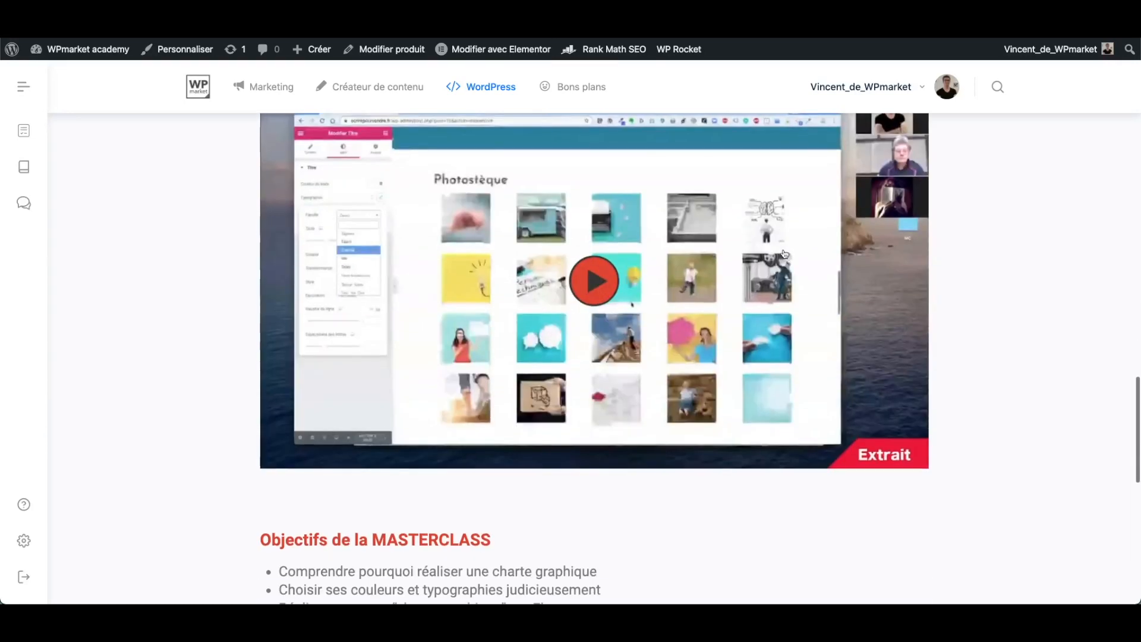
{"action": "scroll", "coordinate": [778, 268], "scroll_direction": "up", "scroll_amount": 20}
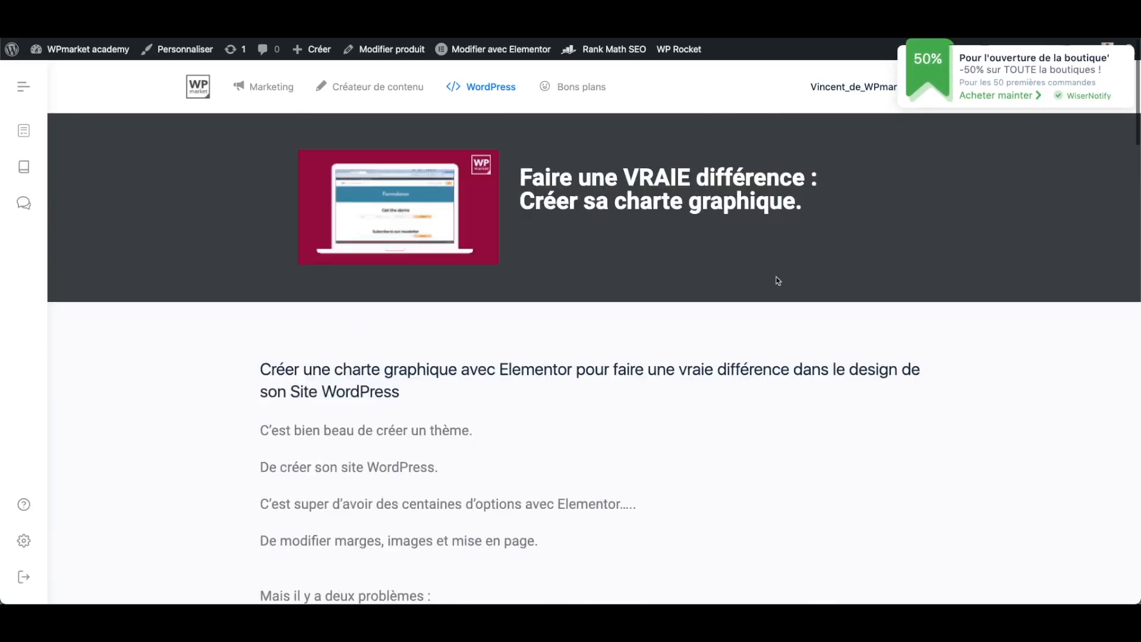